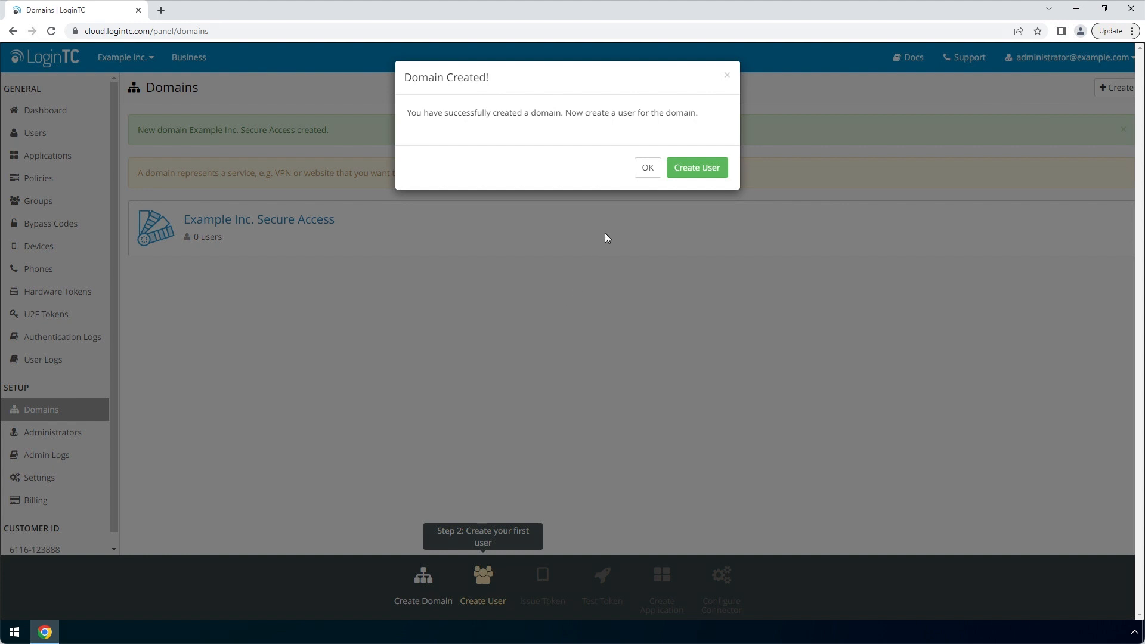
Dismiss the Domain Created notice for the new Example Inc. Secure Access domain
left_click(647, 170)
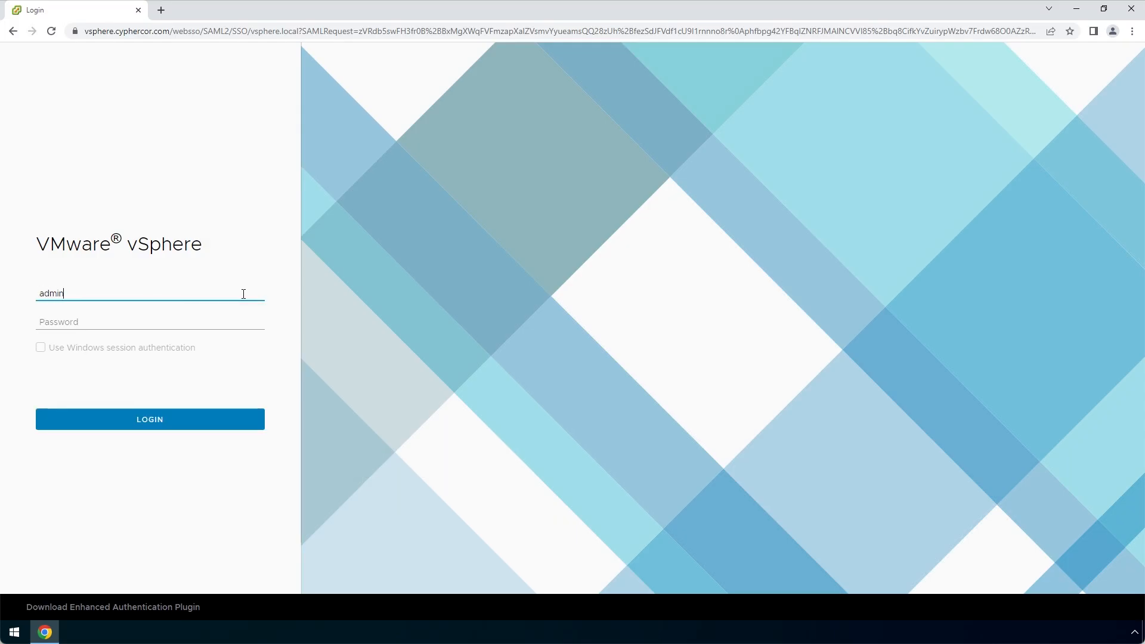
Sign in to vSphere Client with the vsphere.local administrator account and its password
type("istrator@vsphere.local")
key("Tab")
type("•")
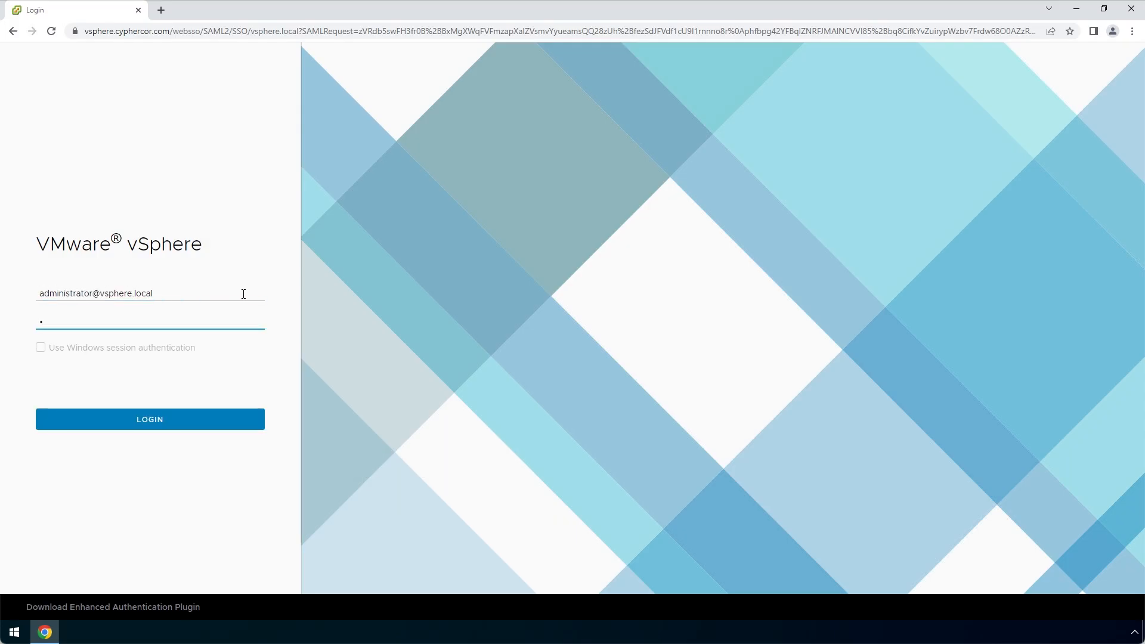
type("•••••••••••••")
left_click(256, 418)
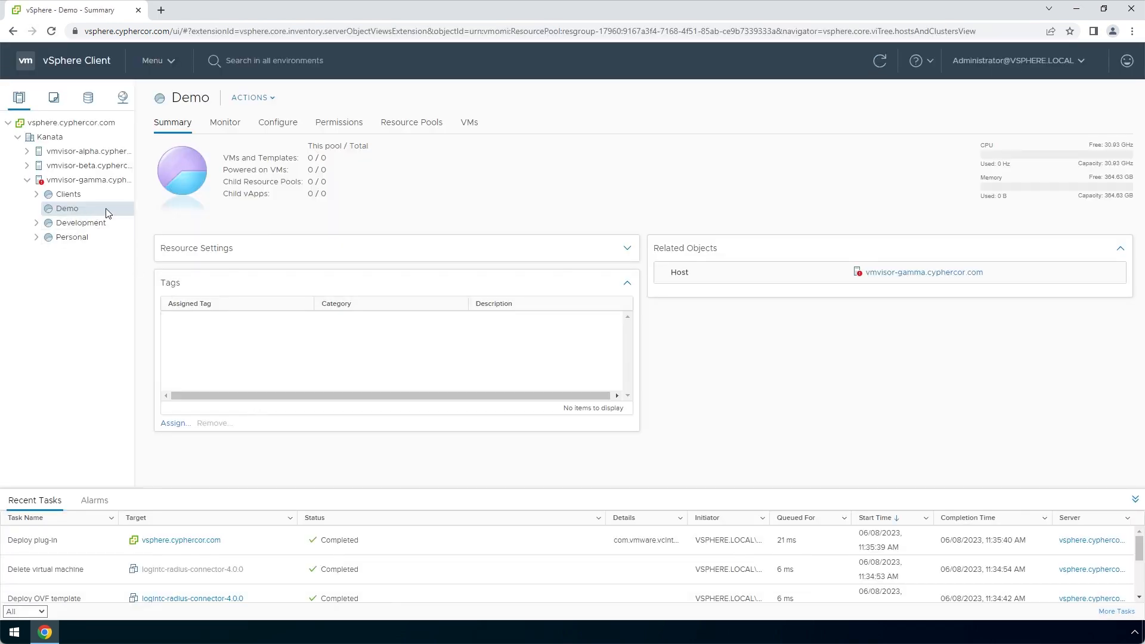
Start an OVF deployment into the Demo pool from local file logintc-radius-connector-4.0.0.ova
right_click(106, 209)
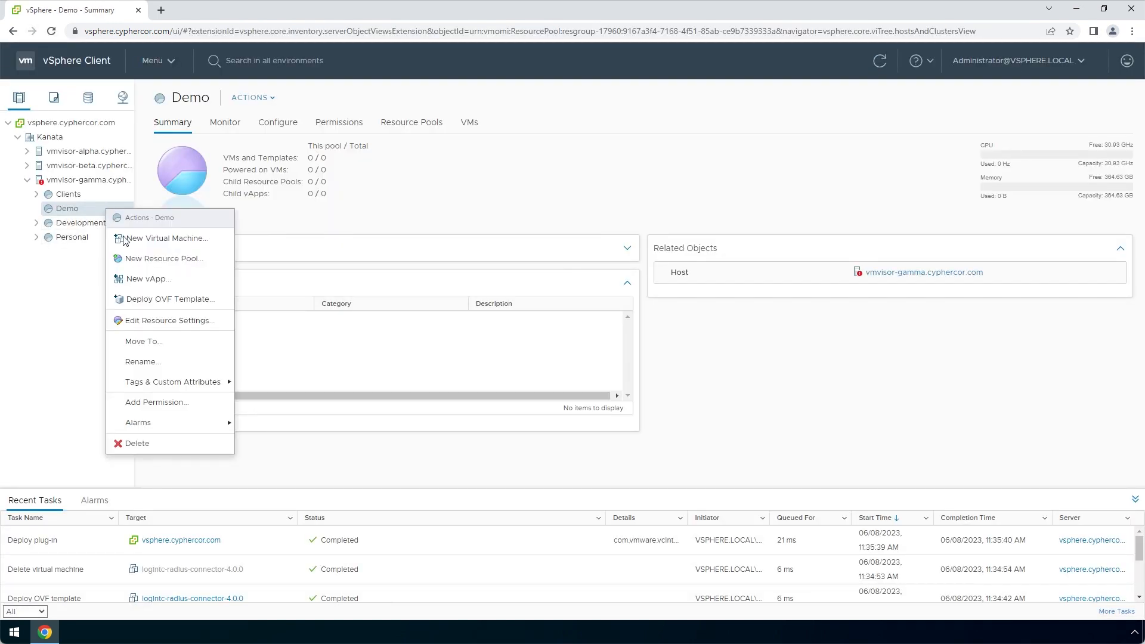
left_click(227, 300)
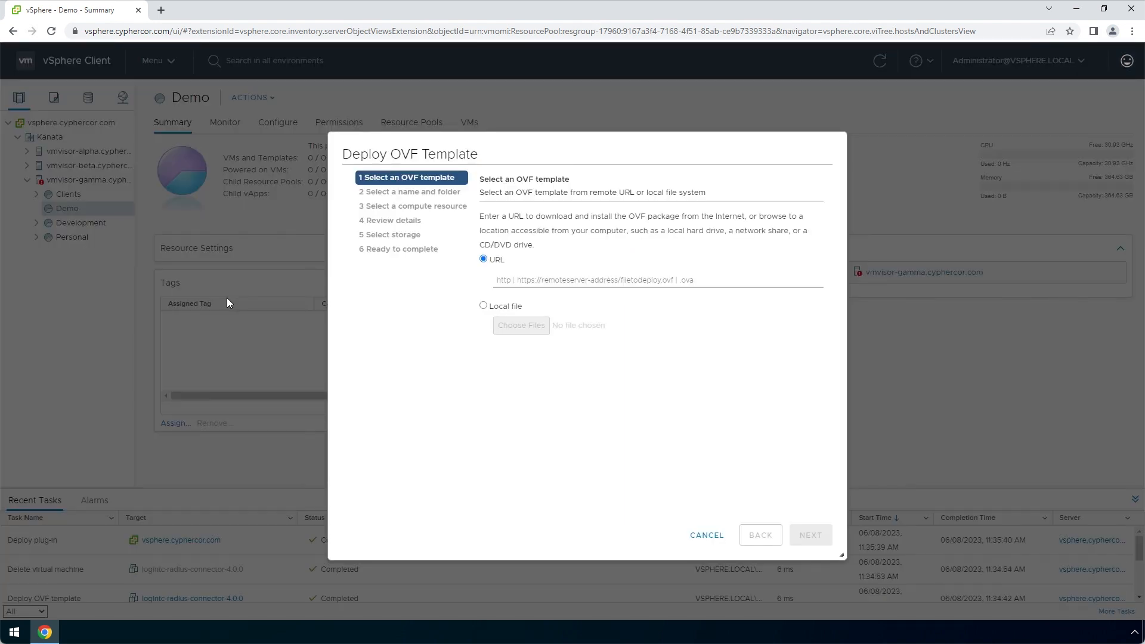
left_click(494, 306)
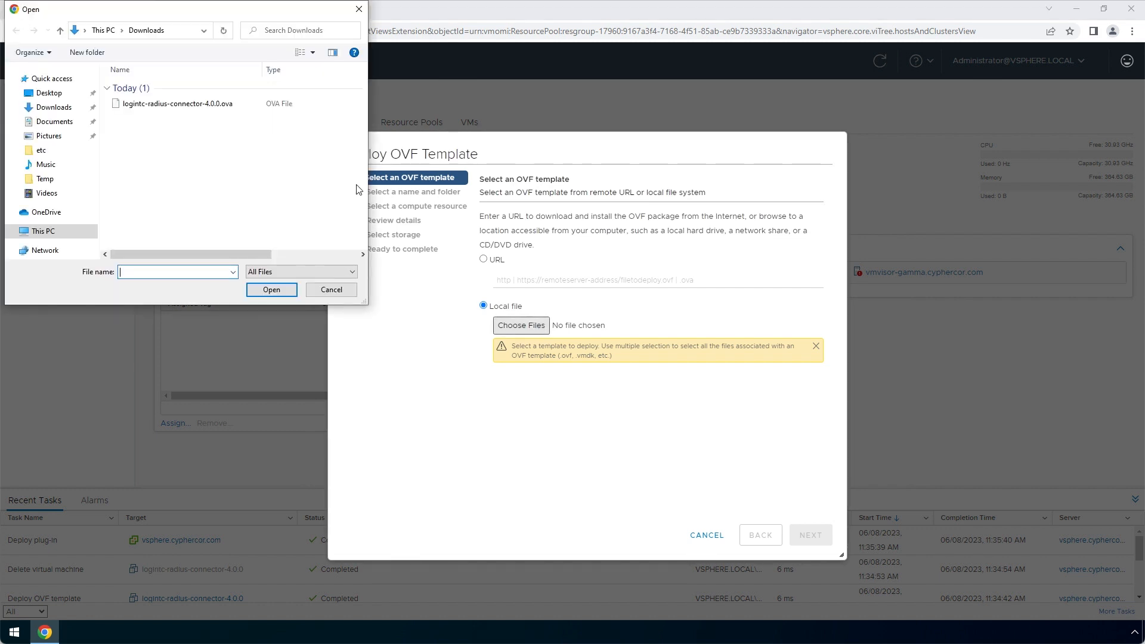
left_click(251, 105)
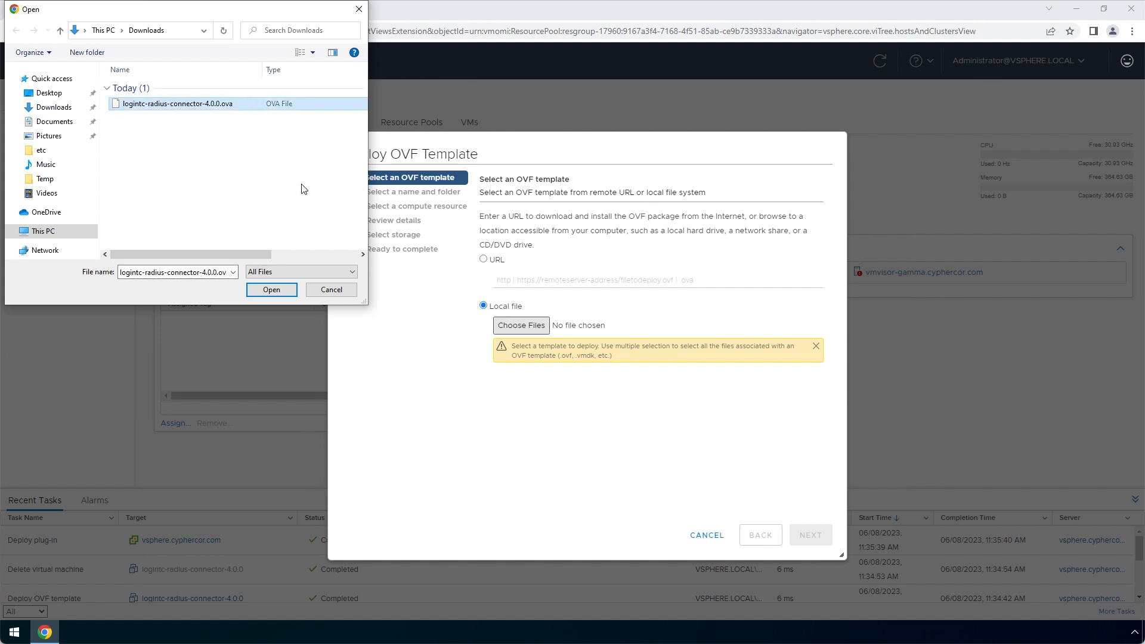
left_click(289, 290)
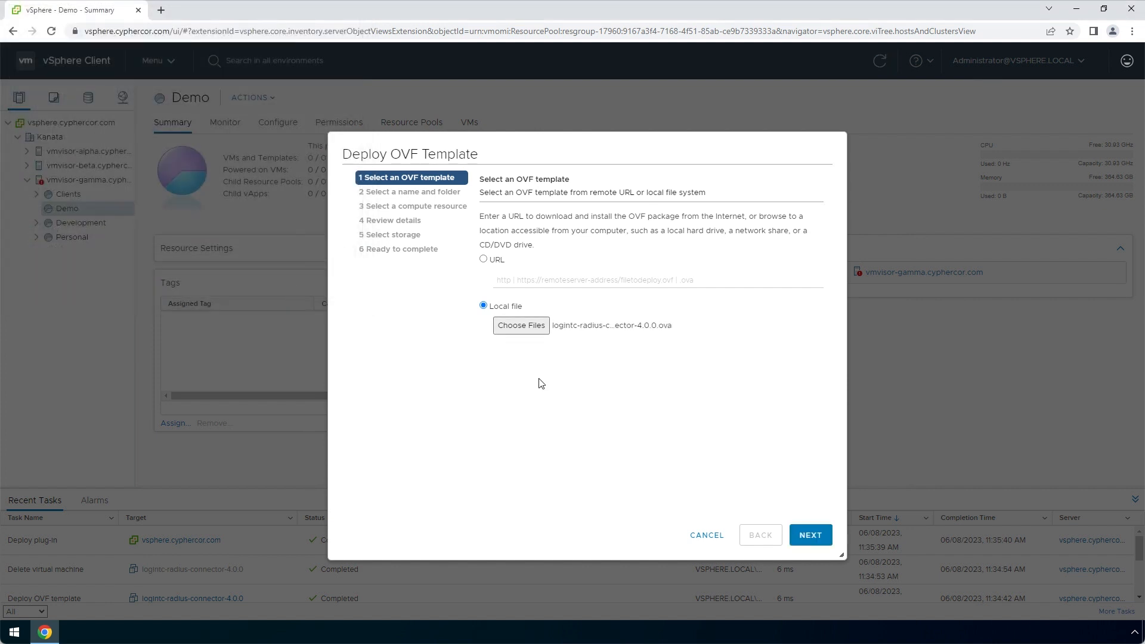
Name the VM logintc-radius-connector-4.0.0, keep Demo as compute resource, and accept the review details
left_click(826, 535)
type("-4.0.0")
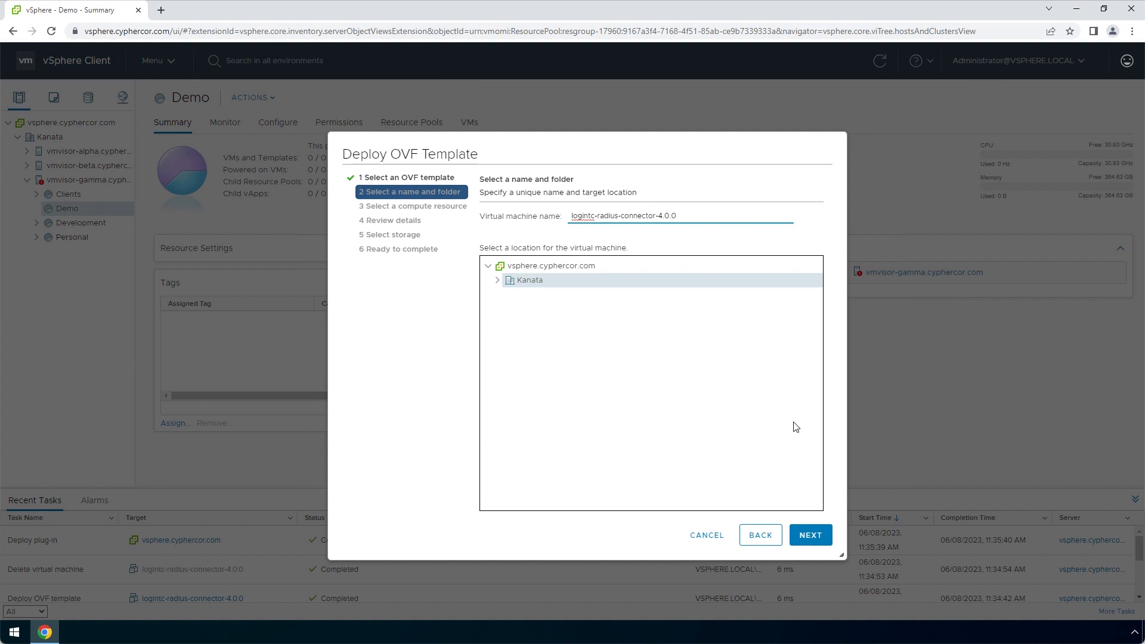
left_click(826, 536)
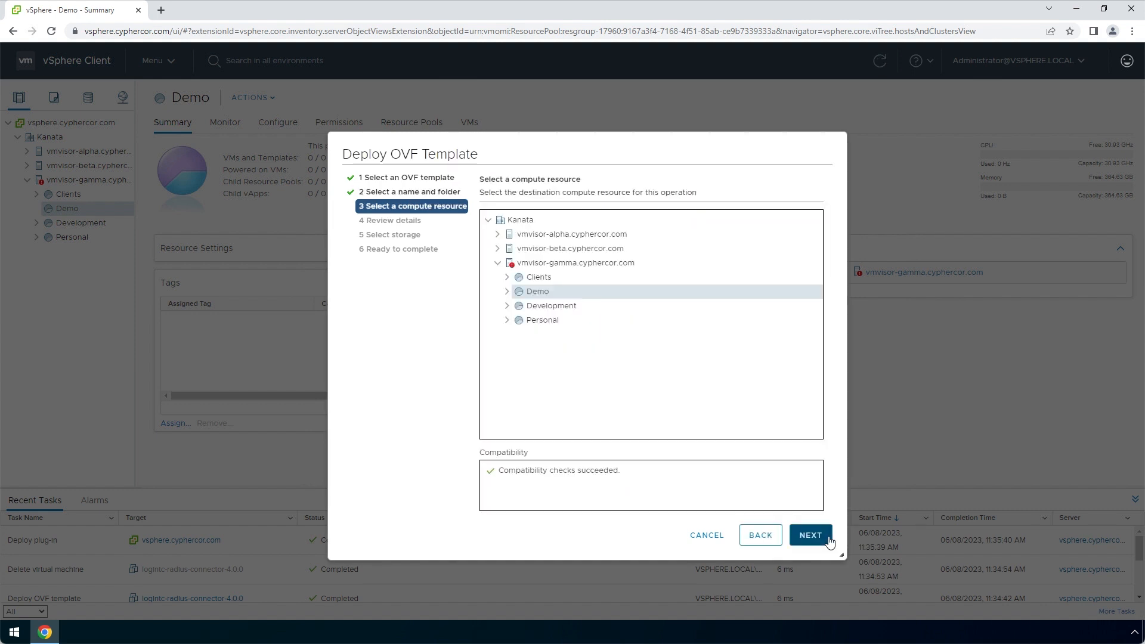
left_click(828, 537)
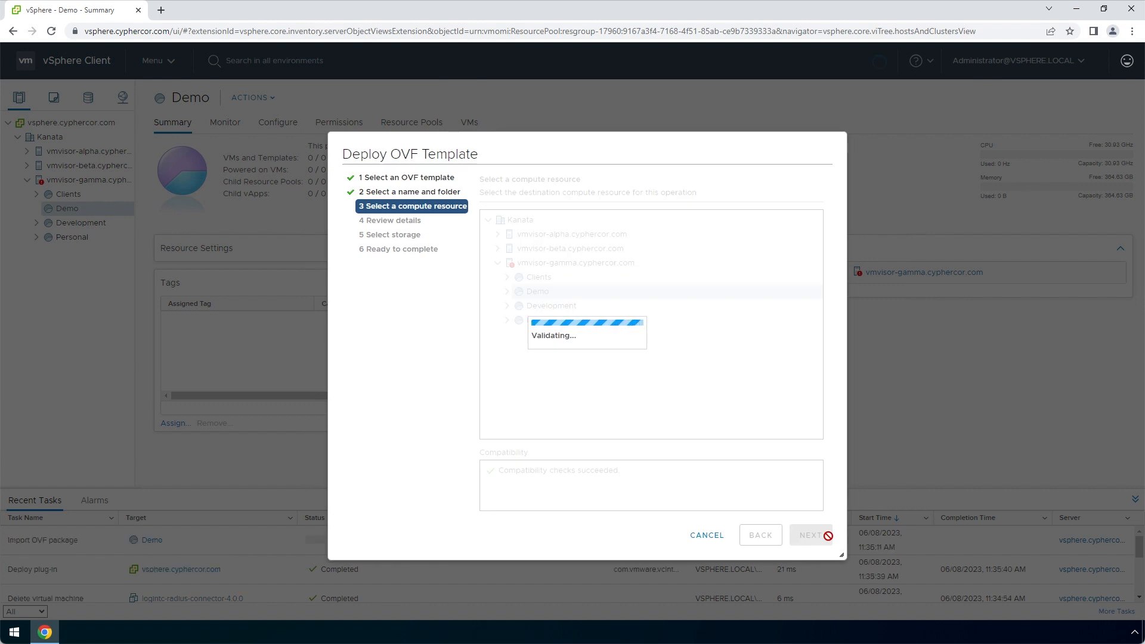
left_click(829, 542)
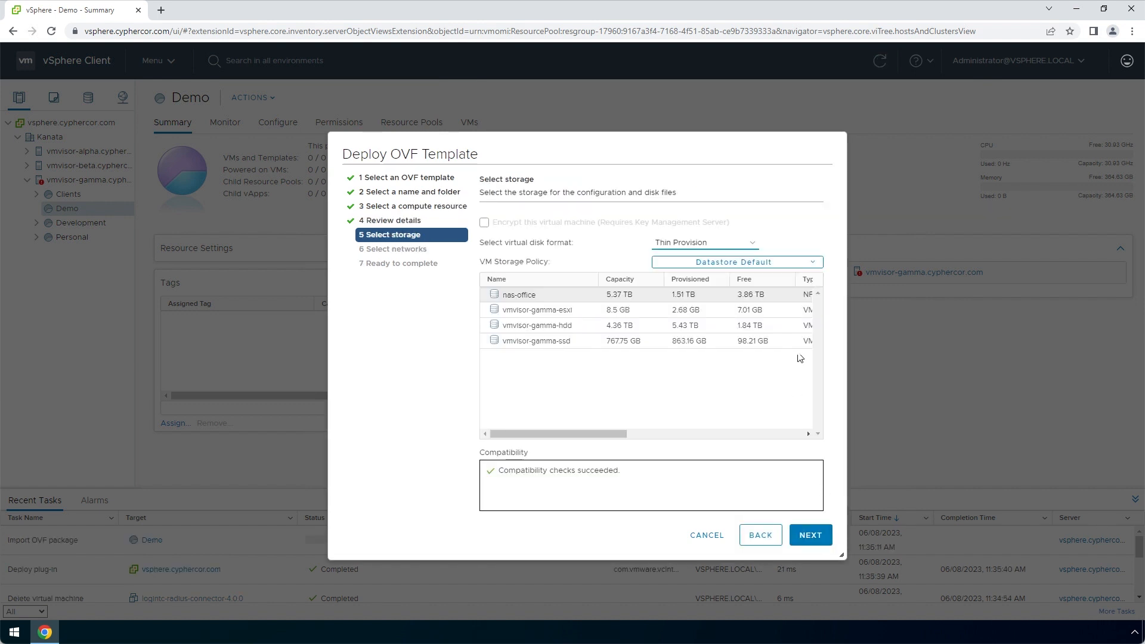
Store the VM on vmvisor-gamma-hdd with Thick Provision Lazy Zeroed disks and finish the deployment
left_click(789, 325)
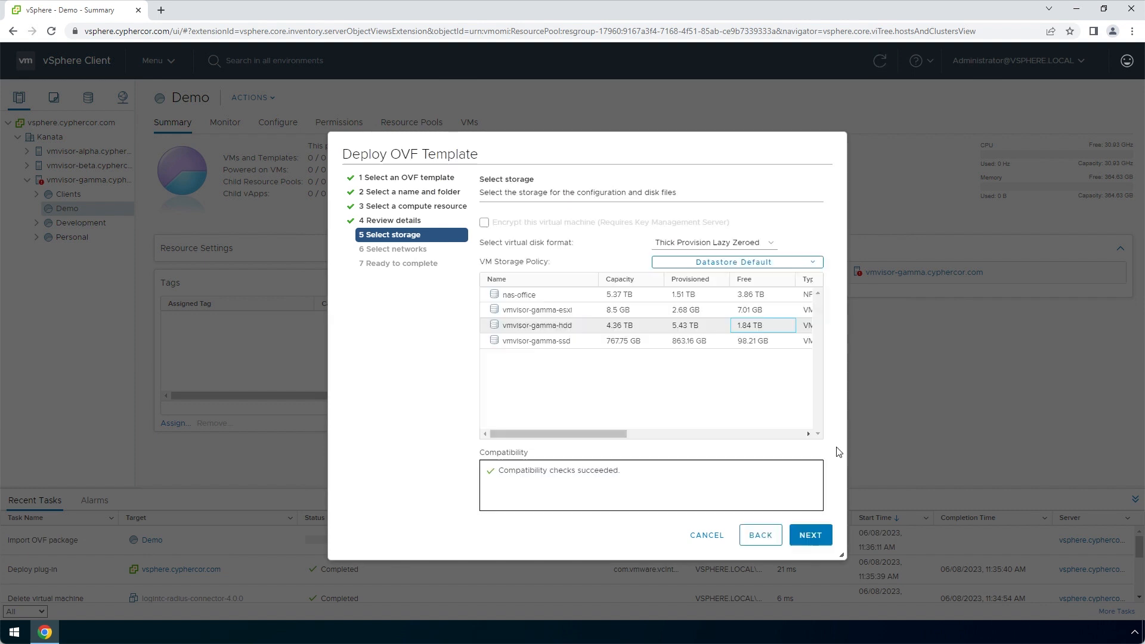
left_click(827, 540)
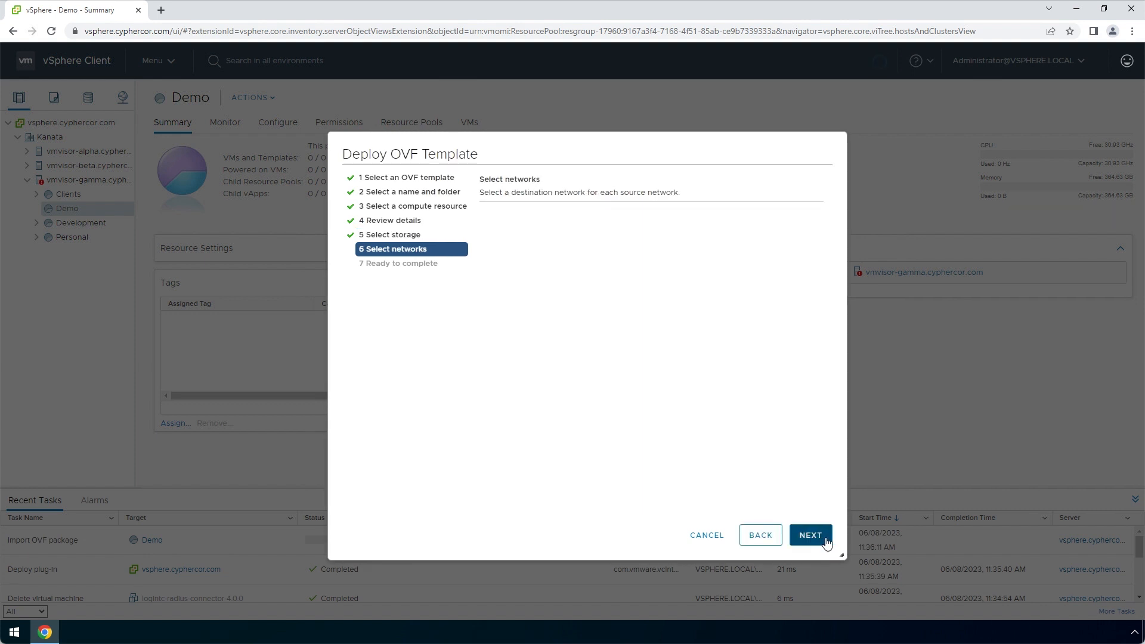
left_click(825, 540)
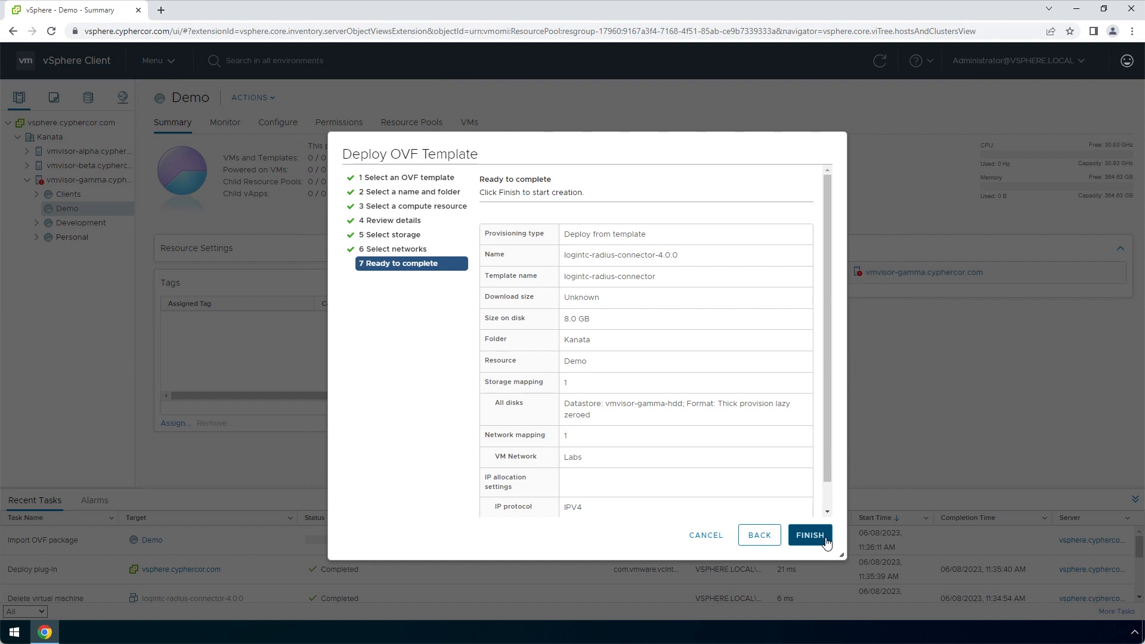
left_click(826, 540)
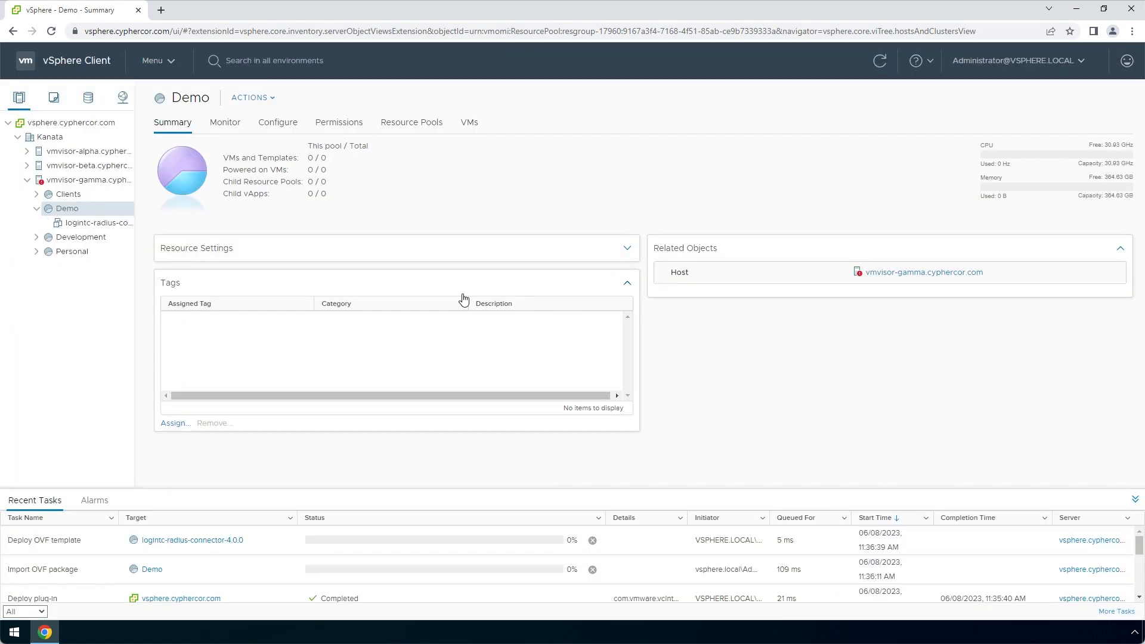
Open the logintc-radius-connector-4.0.0 VM's Web Console in a new tab
left_click(119, 223)
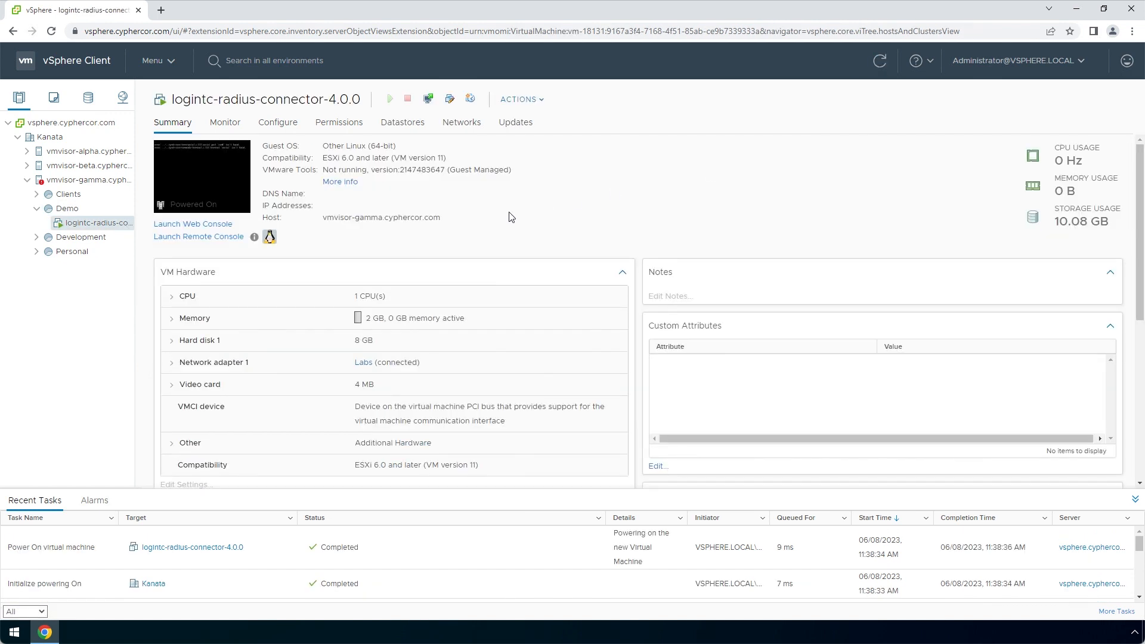
left_click(227, 179)
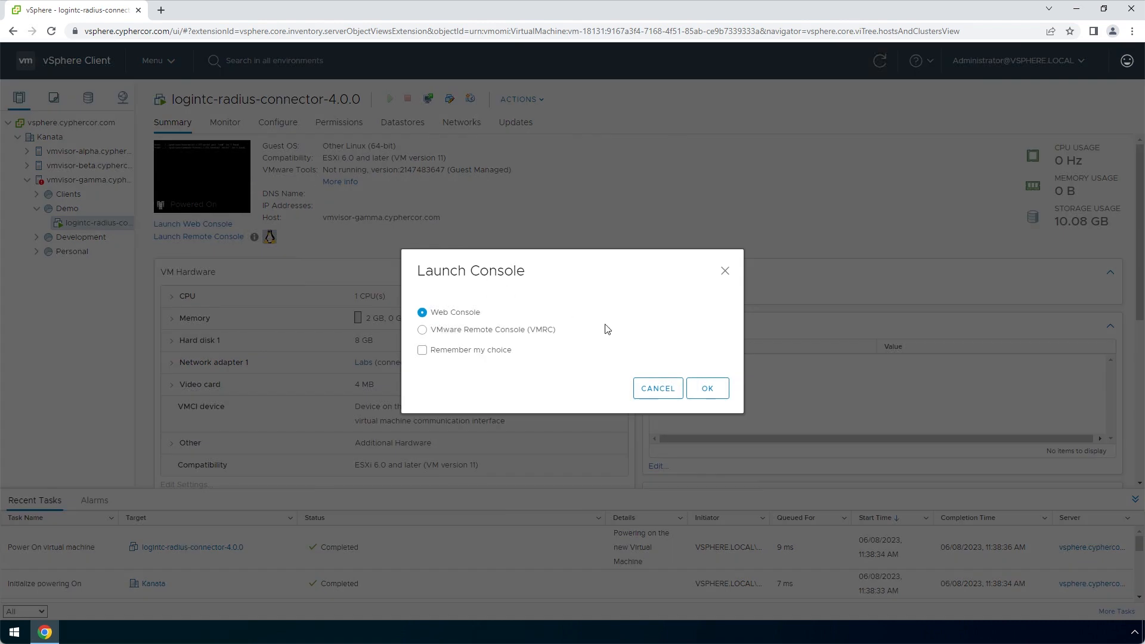
left_click(724, 391)
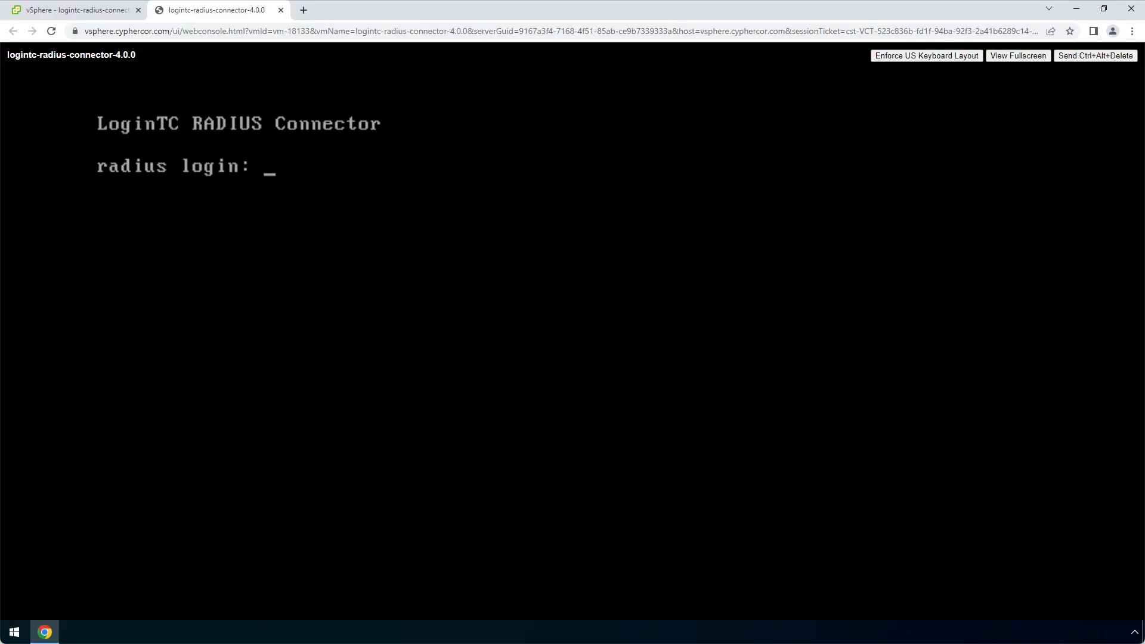
Log in to the connector console as logintc-user with its password
type("logintc-user")
key("Return")
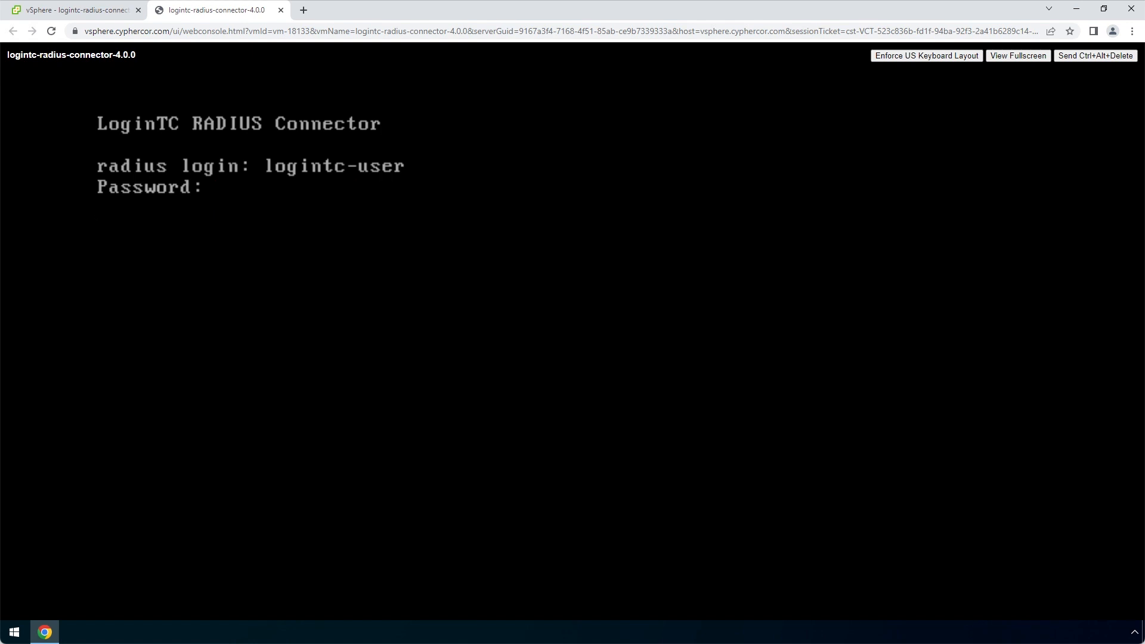
key("Return")
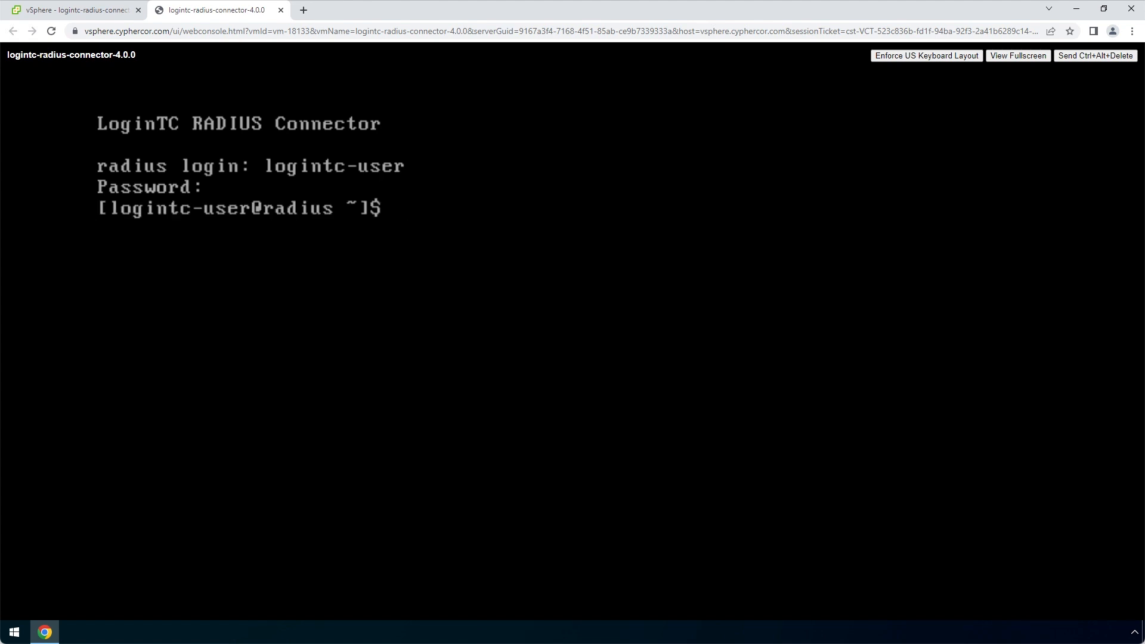
Run setup and change the logintc-user password, entering the new one twice
type("setup")
key("Return")
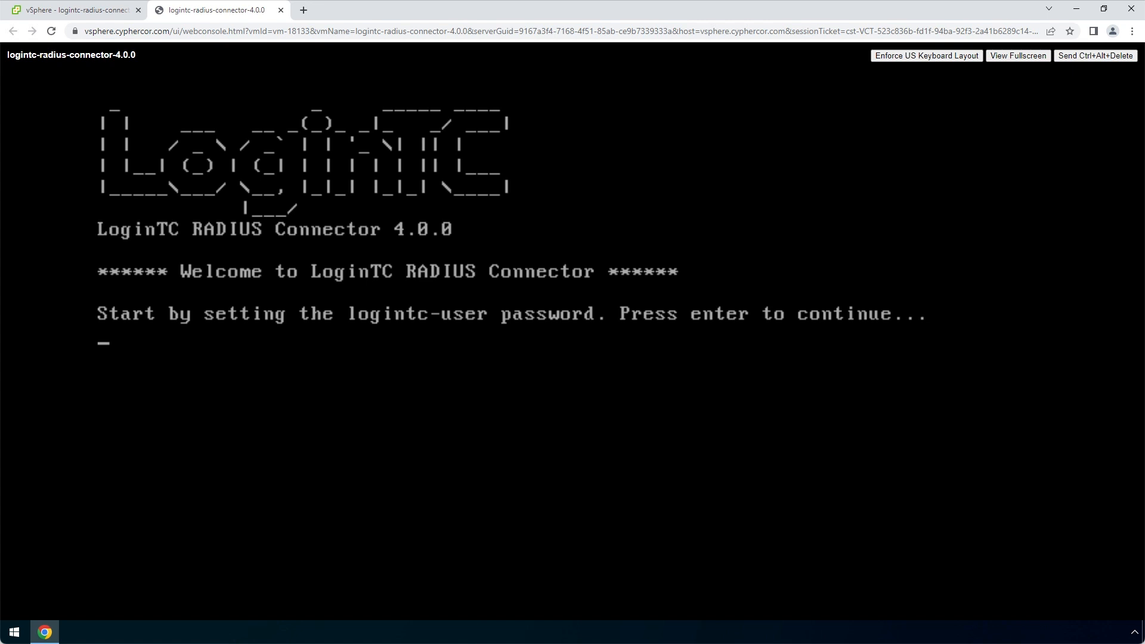
key("Return")
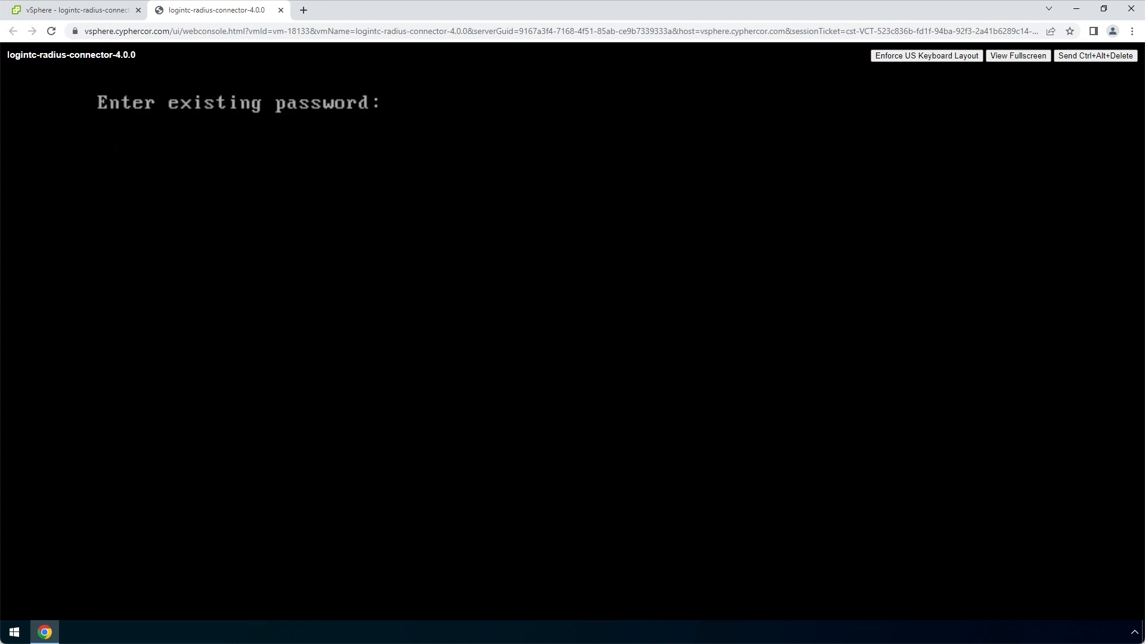
key("Return")
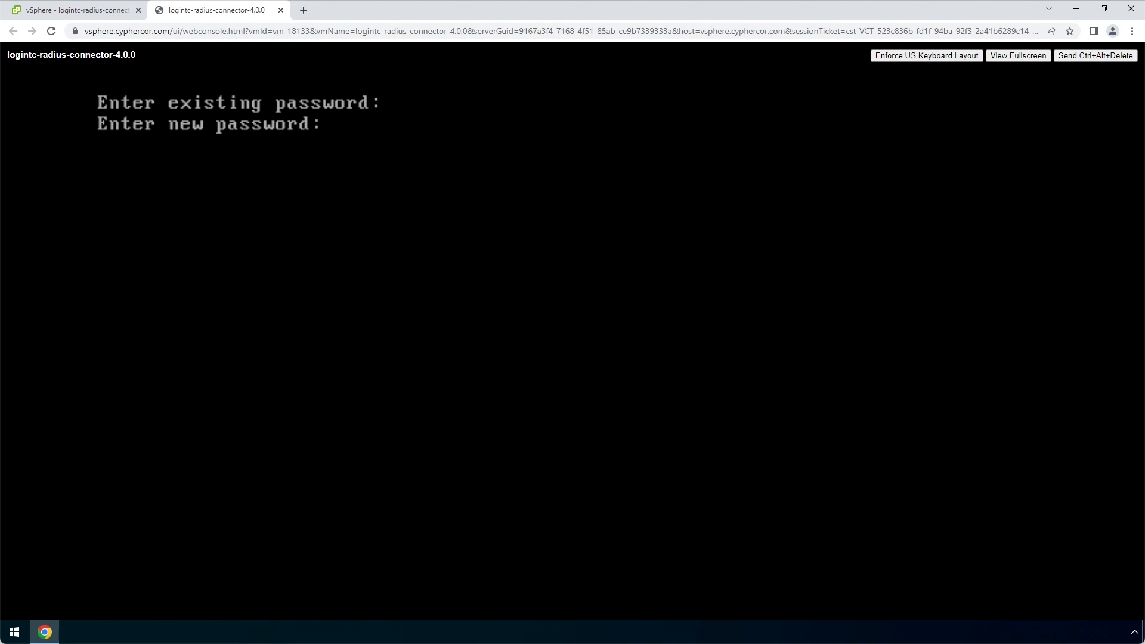
key("Return")
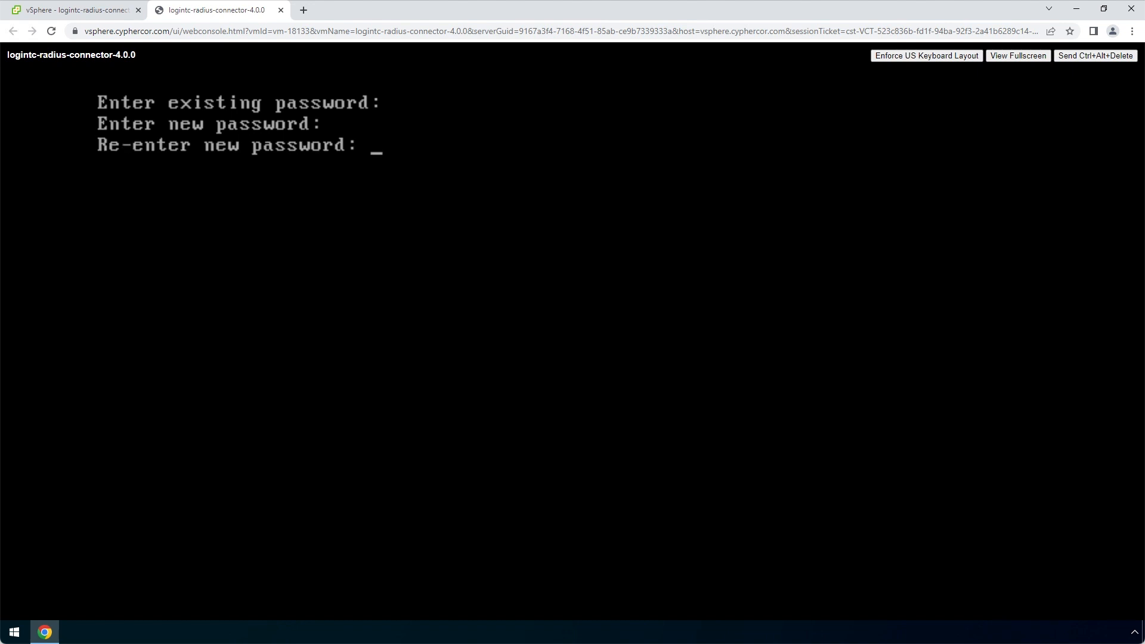
key("Return")
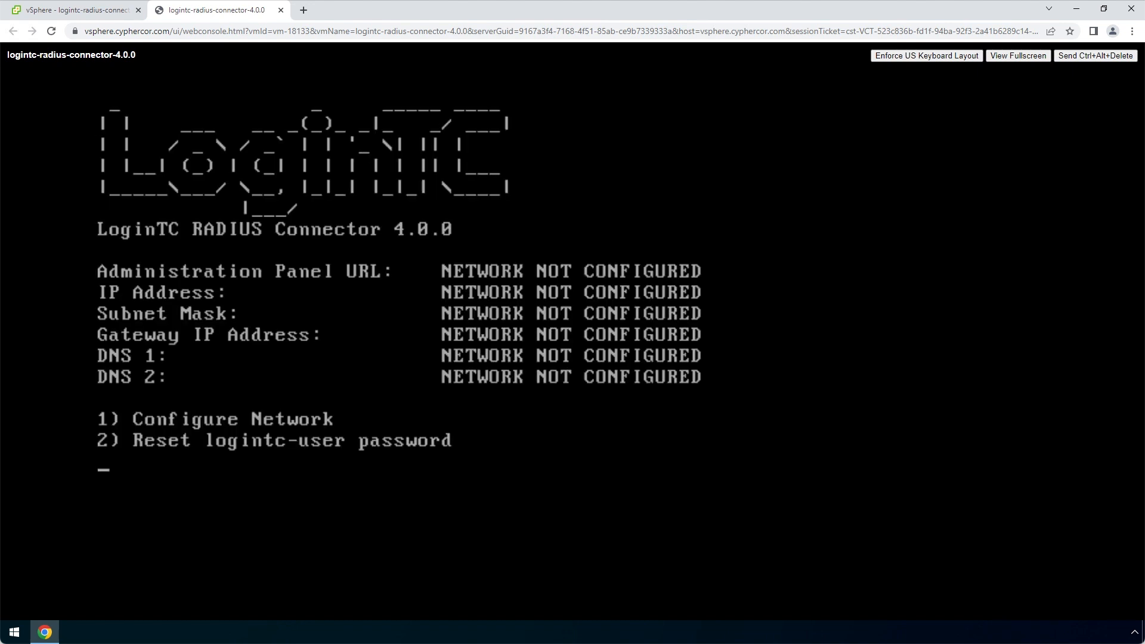
Configure the network with IP address 172.20.221.85 and subnet mask 255.255.255.0
type("1")
key("Return")
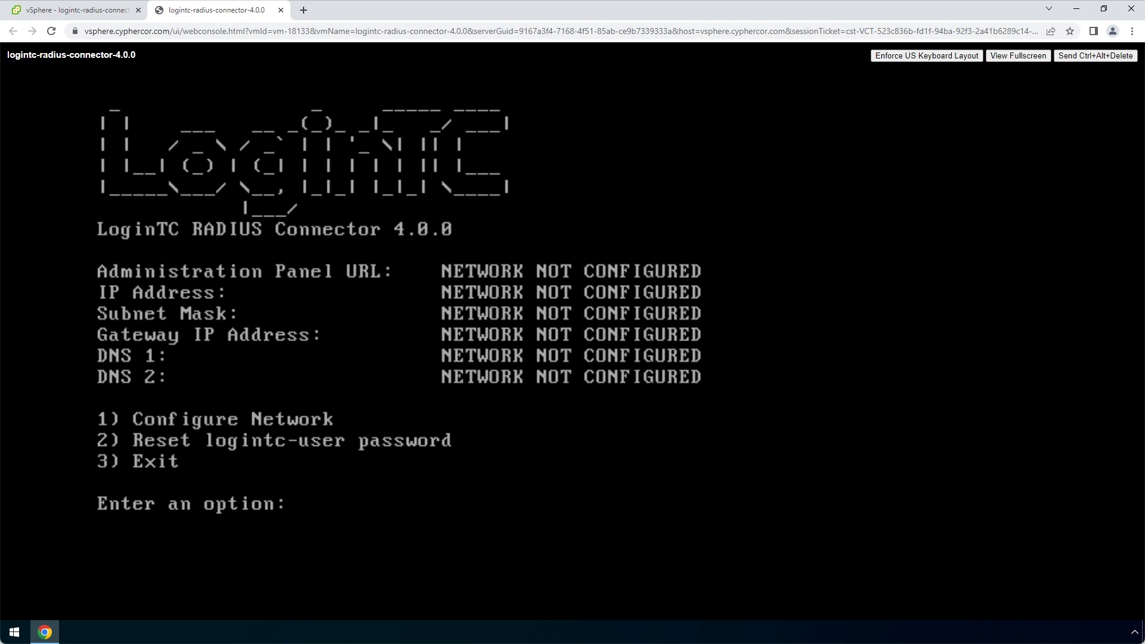
type("1")
key("Return")
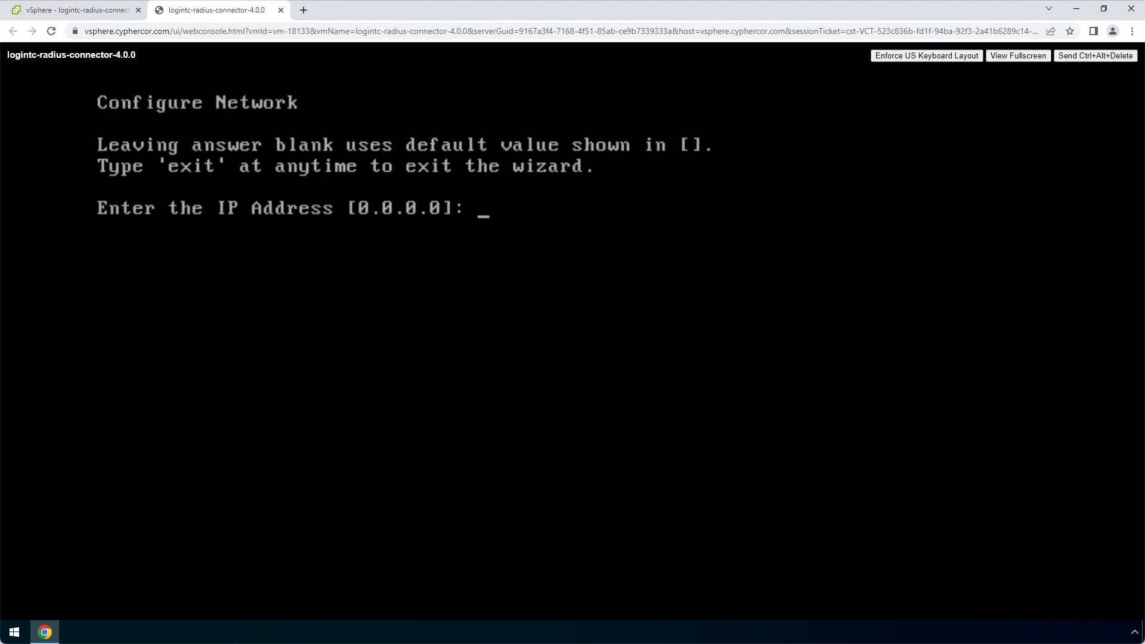
type("172.20.221.85")
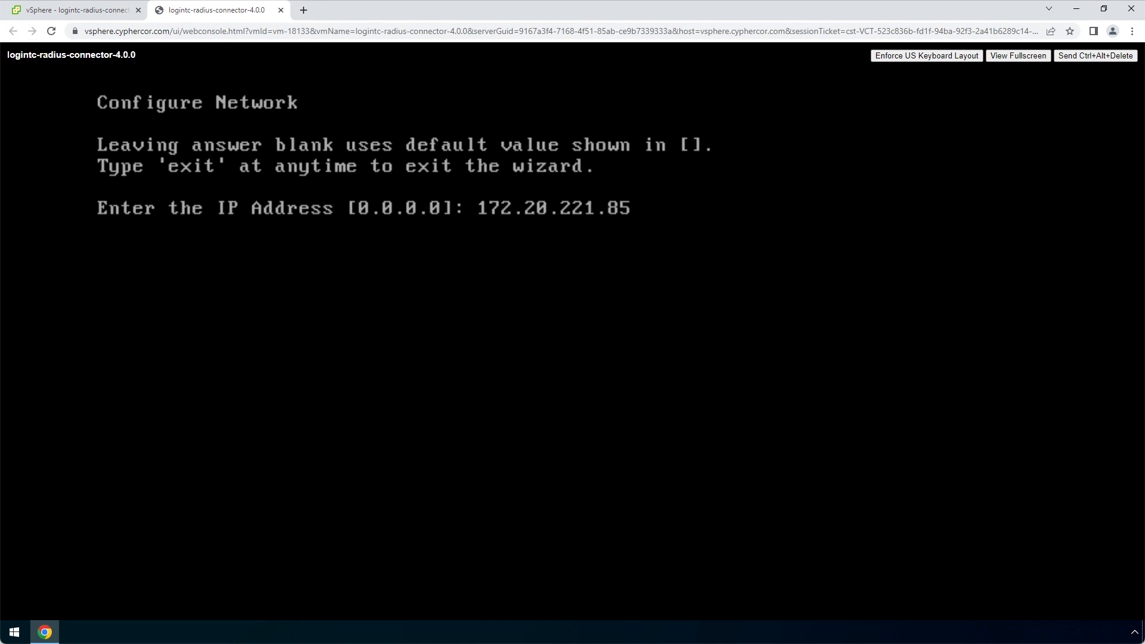
key("Return")
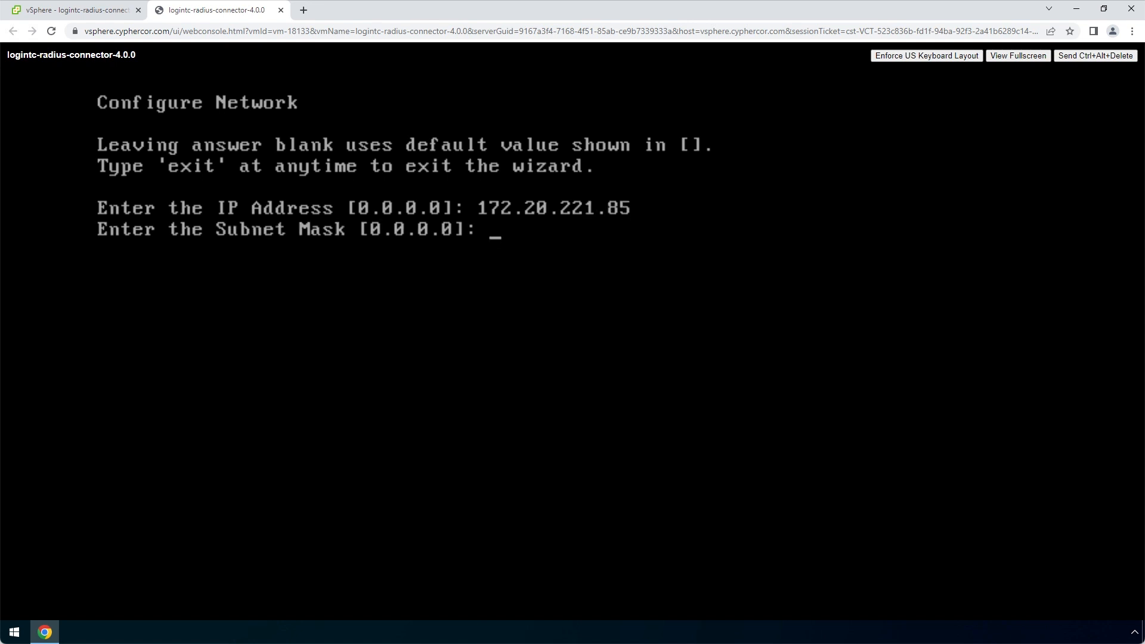
type("255.255.255.0")
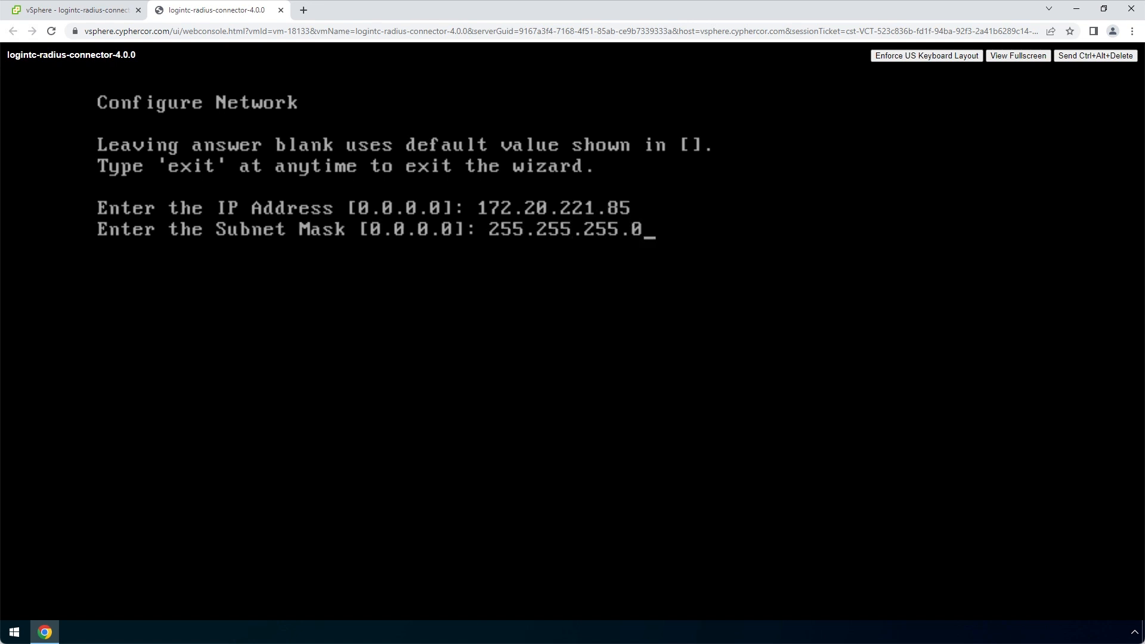
key("Return")
Set gateway and DNS 1 to 172.20.221.1, leave DNS 2 blank, and confirm the settings
type("172.2")
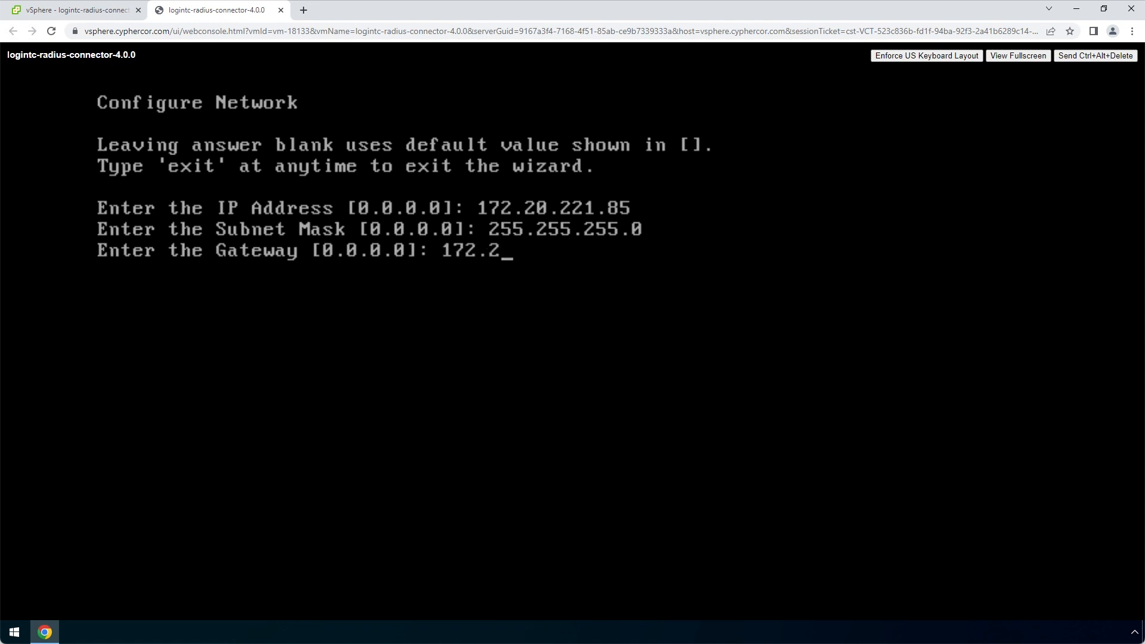
type("0.221.1")
key("Return")
type("172.20.221.1")
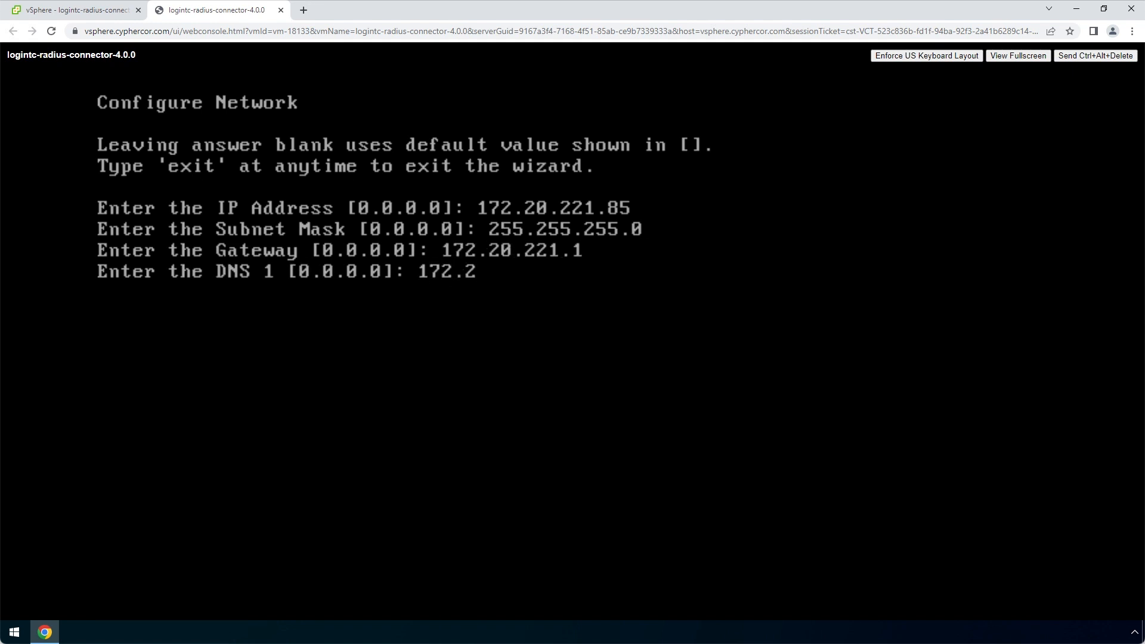
key("Return")
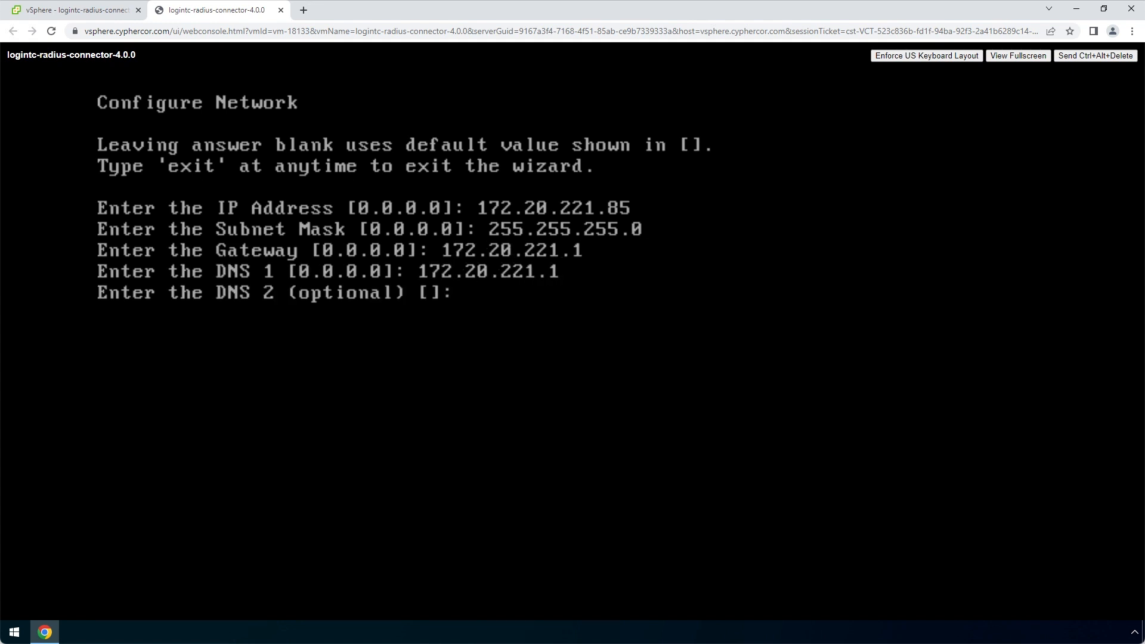
key("Return")
type("1")
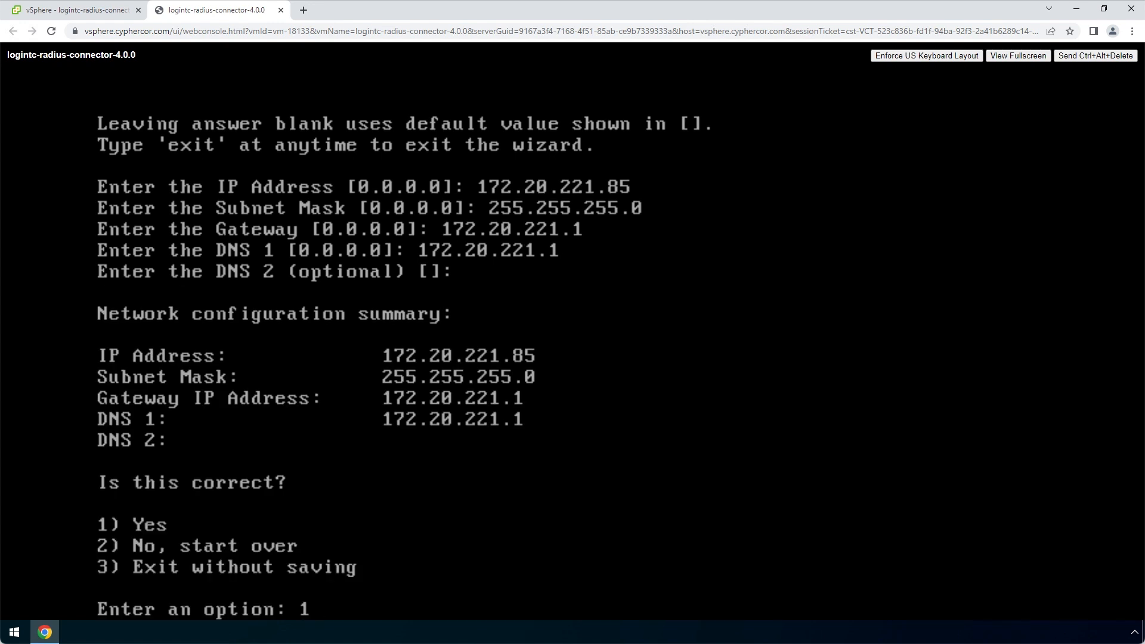
key("Return")
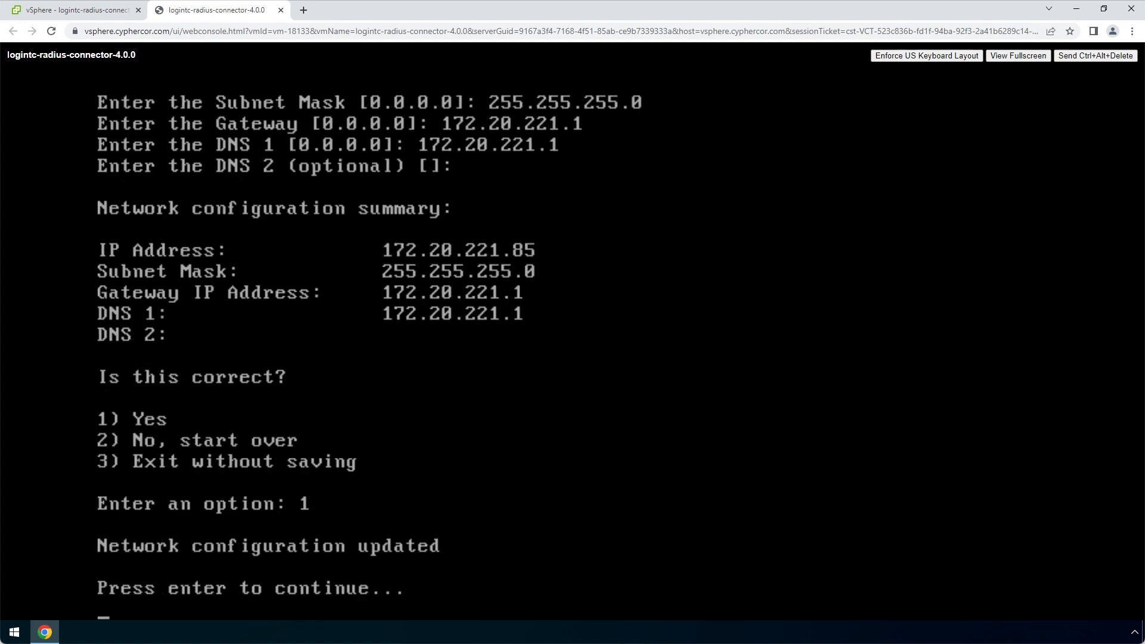
key("Return")
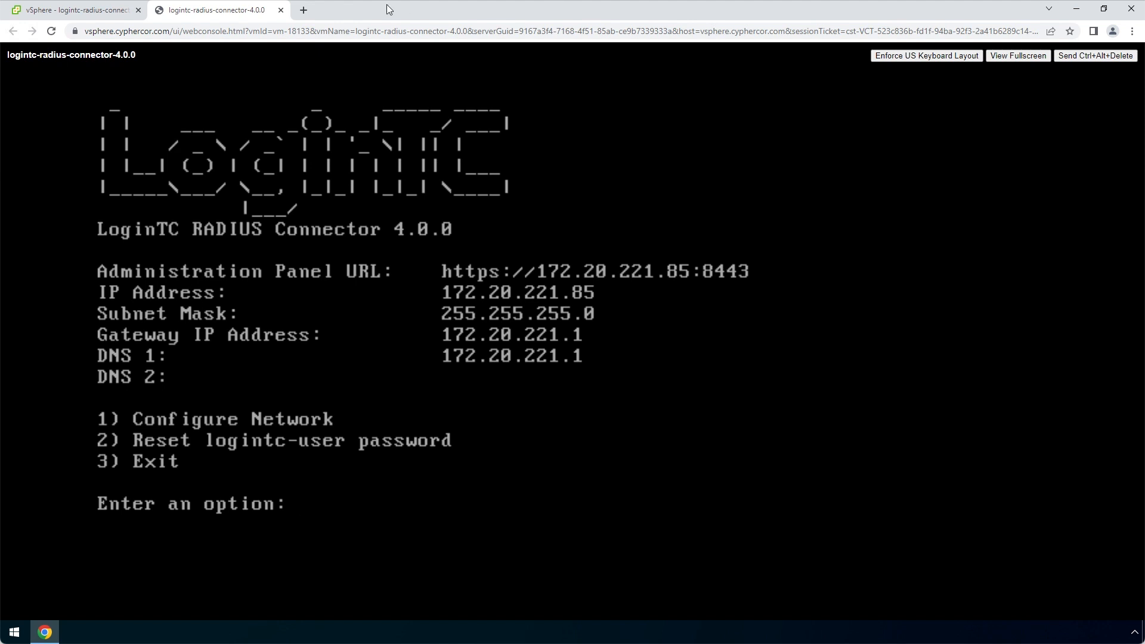
left_click(307, 9)
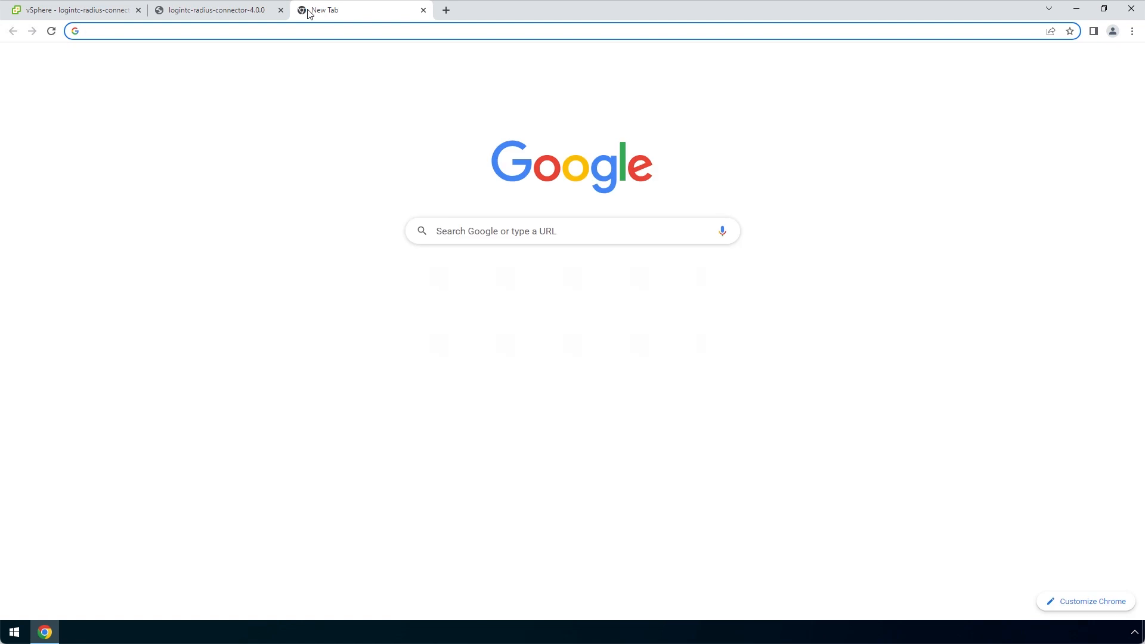
type("https")
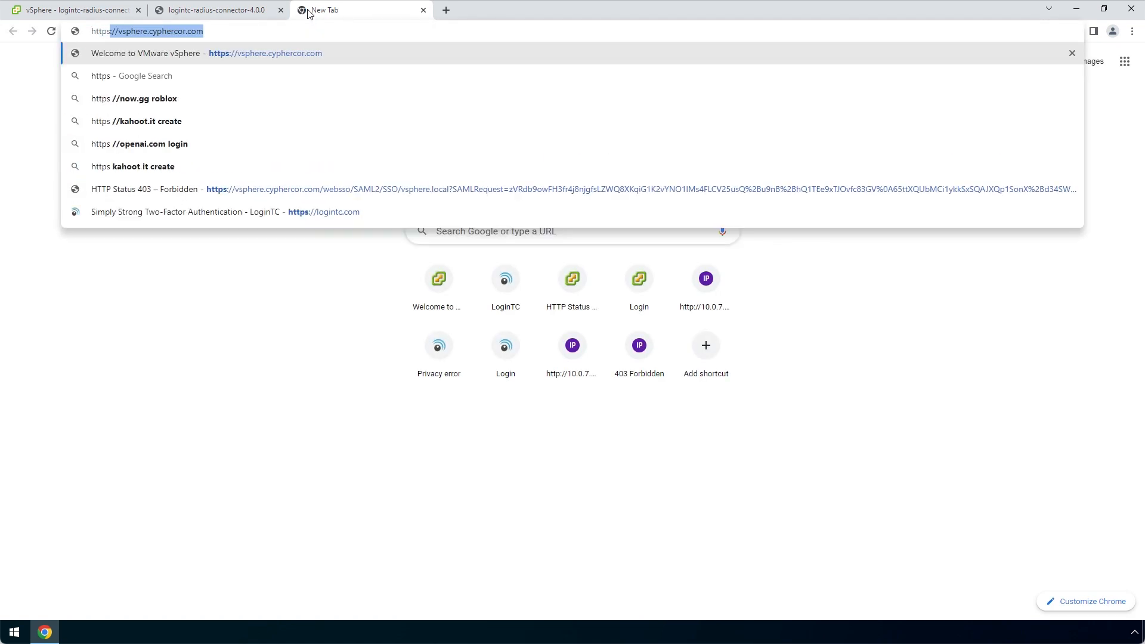
type("://172")
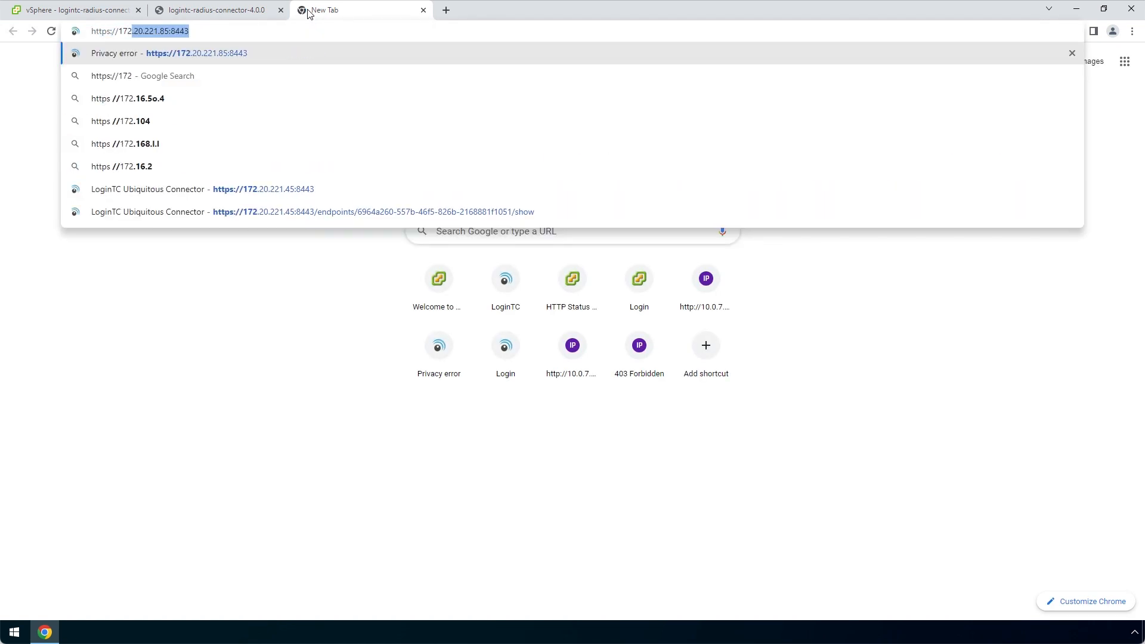
type(".20.2")
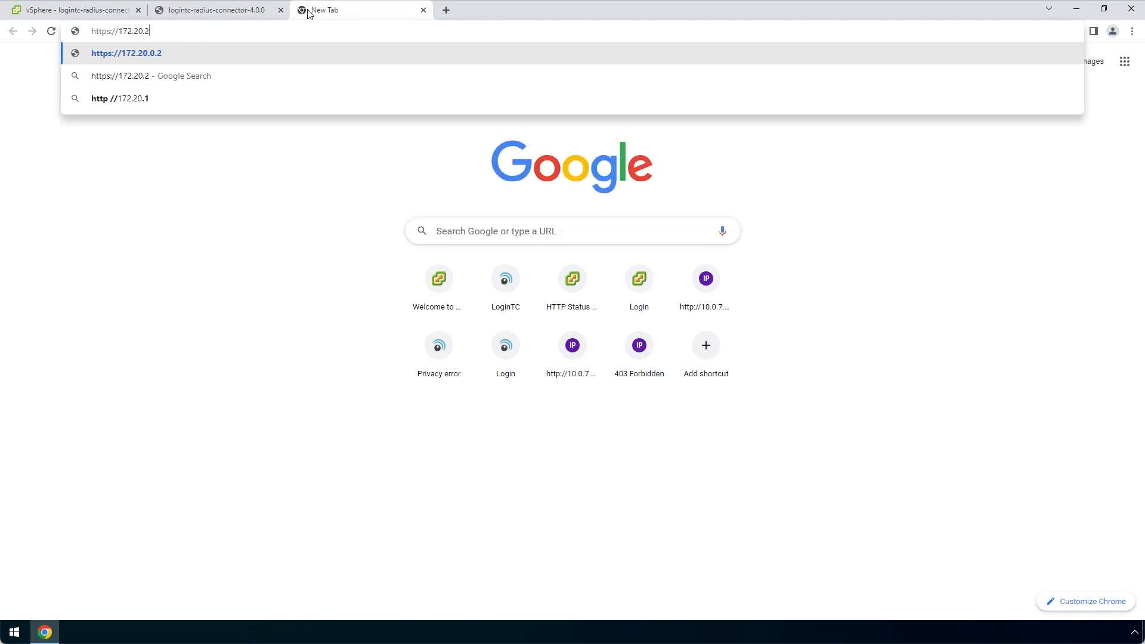
type("21.85:")
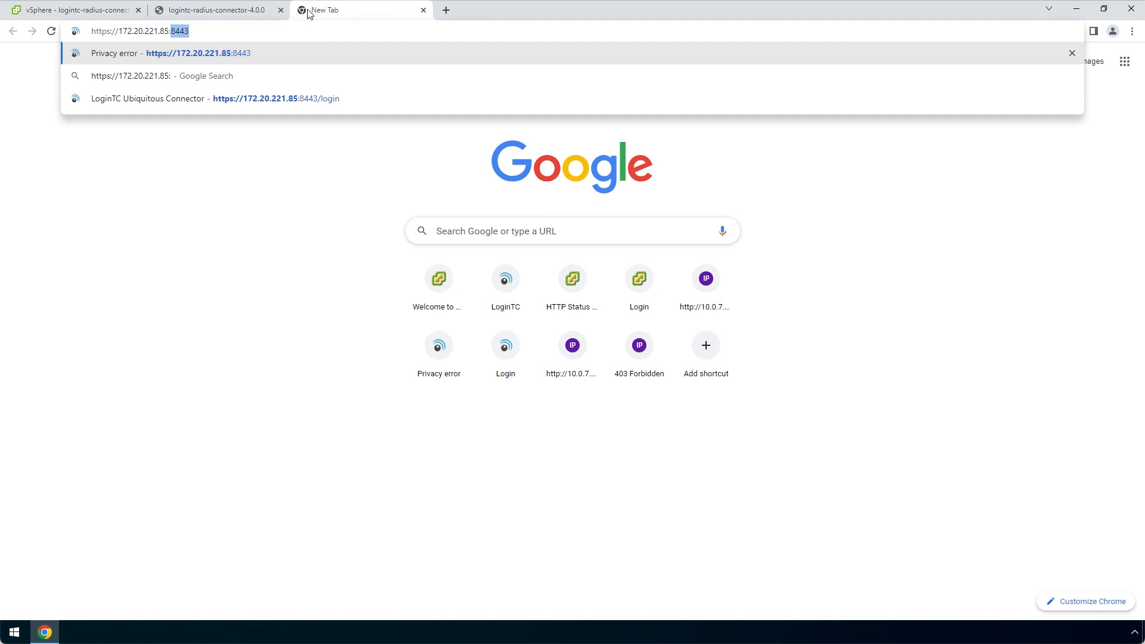
type("8443")
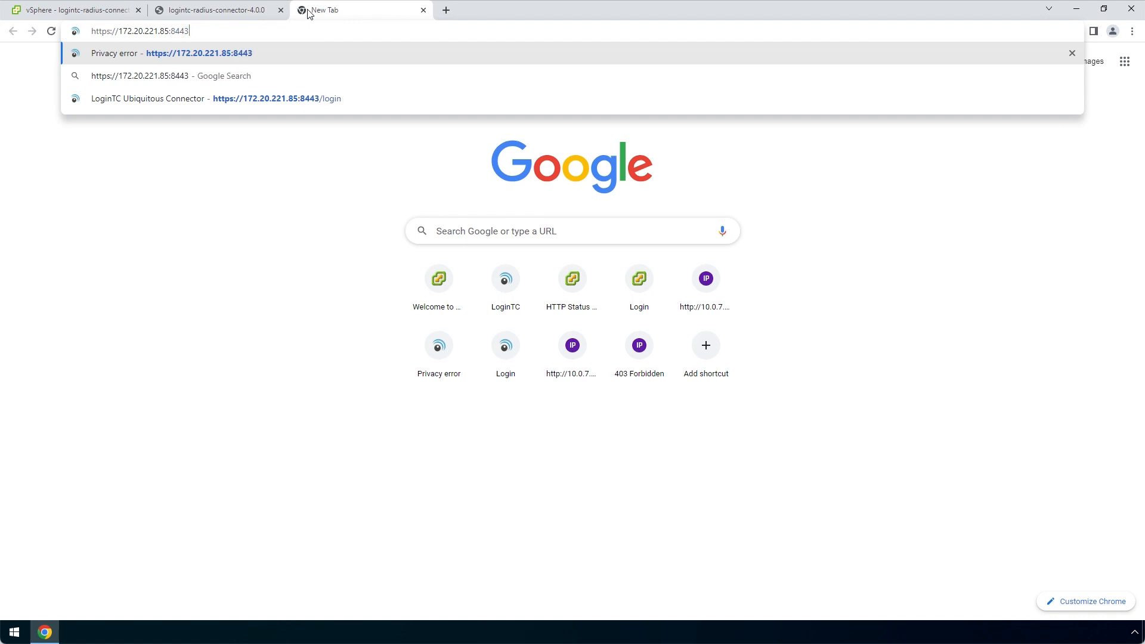
key("Return")
left_click(420, 370)
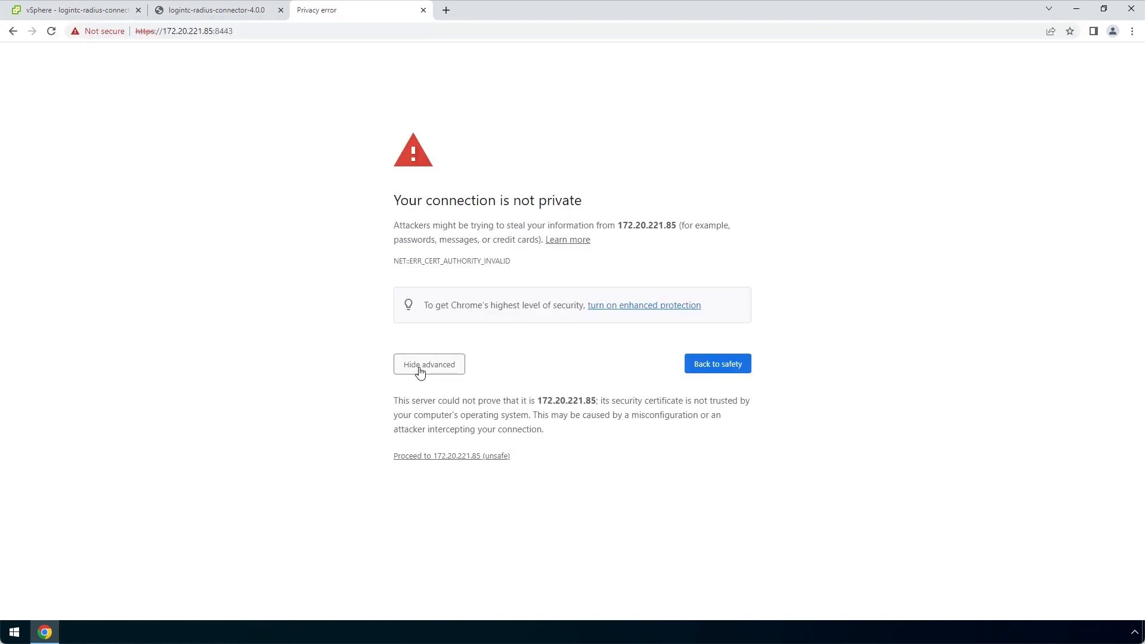
left_click(496, 461)
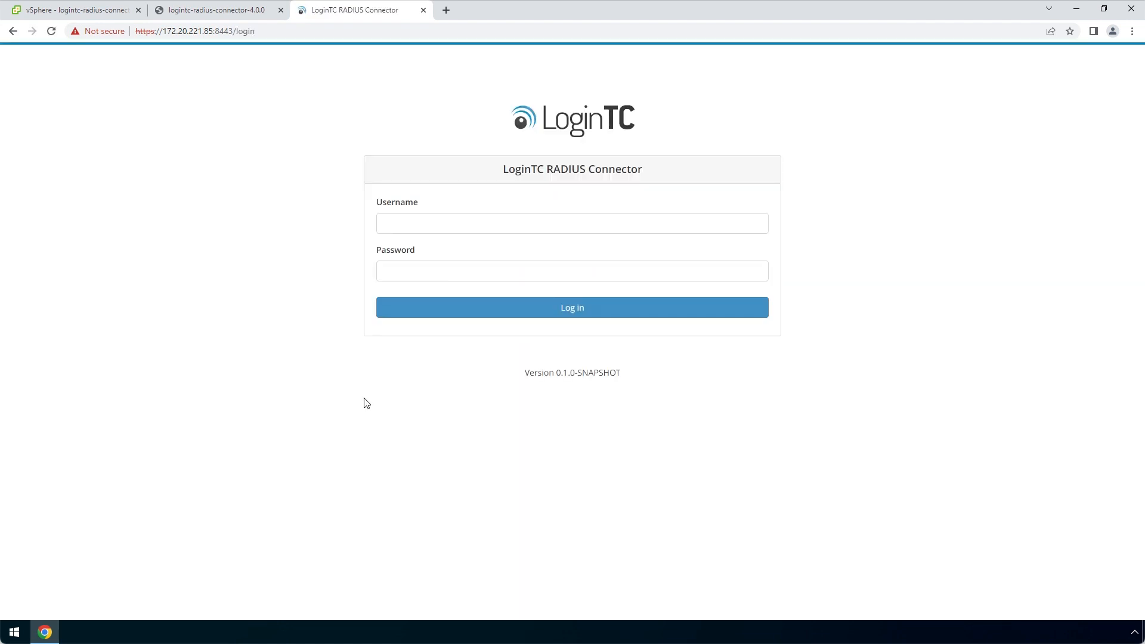
Sign in to the connector web panel as logintc-user, then return to the LoginTC dashboard tab
left_click(422, 225)
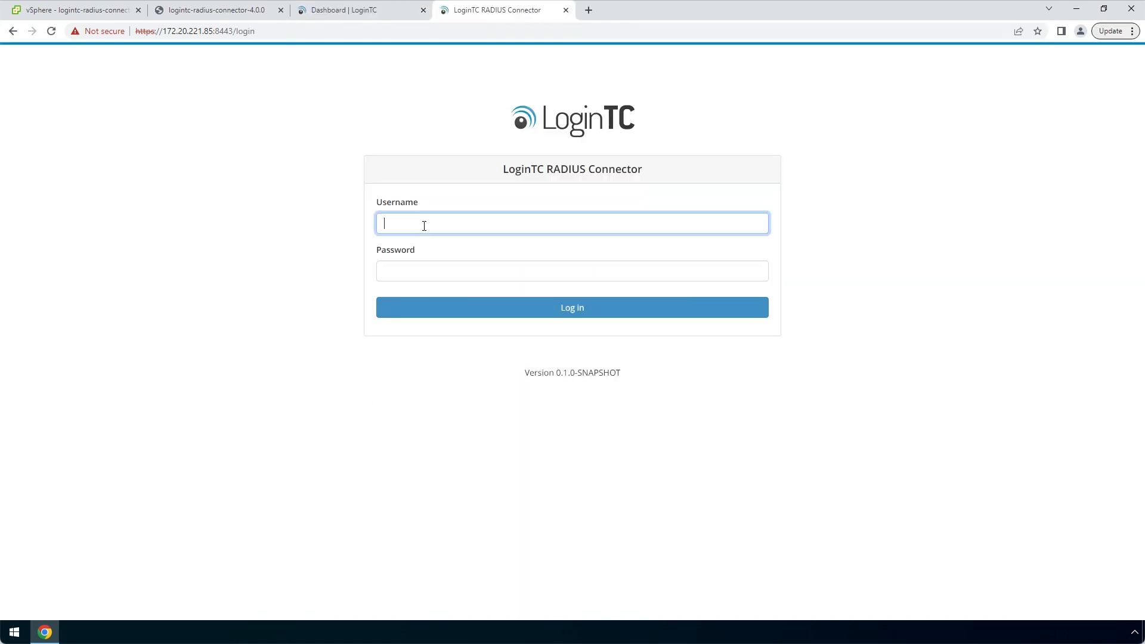
type("logintc-user")
key("Tab")
type("••••••••••")
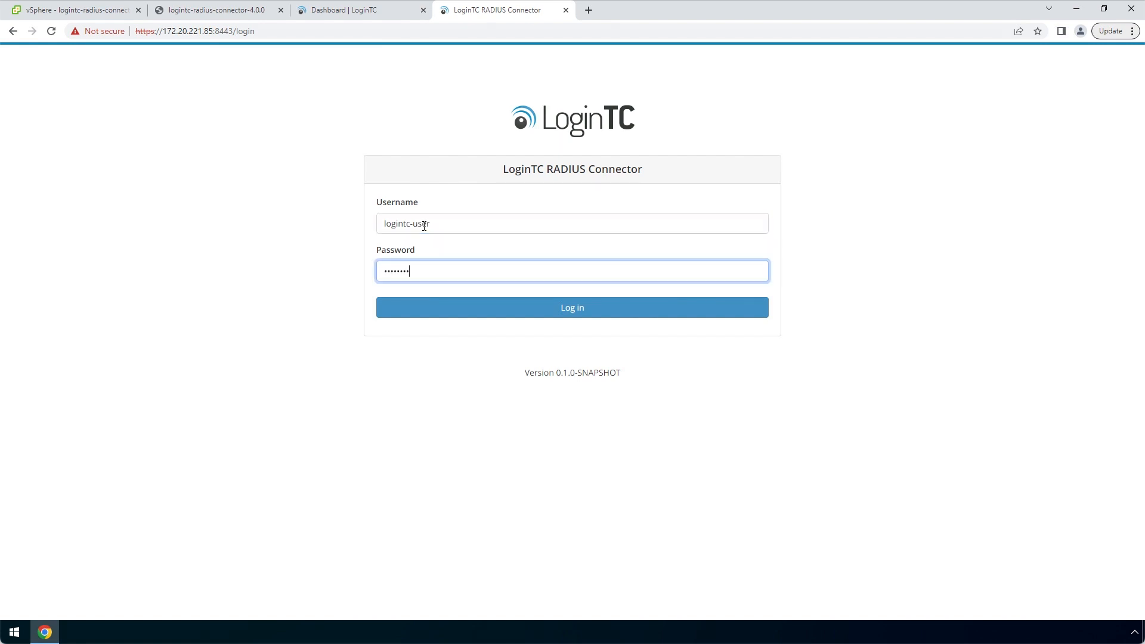
left_click(624, 307)
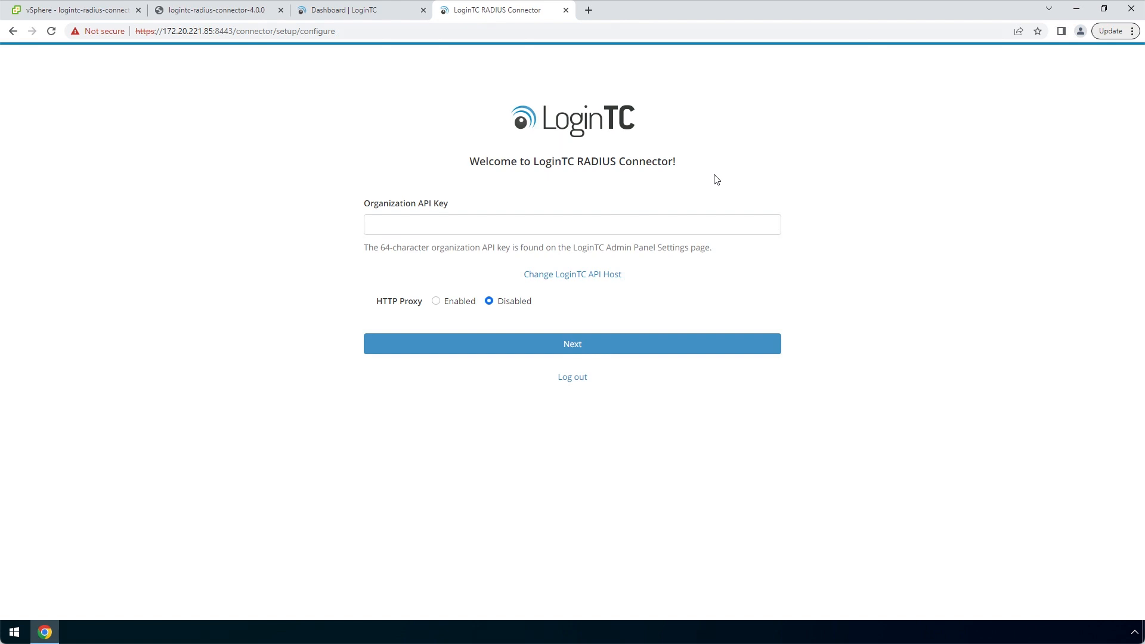
left_click(398, 17)
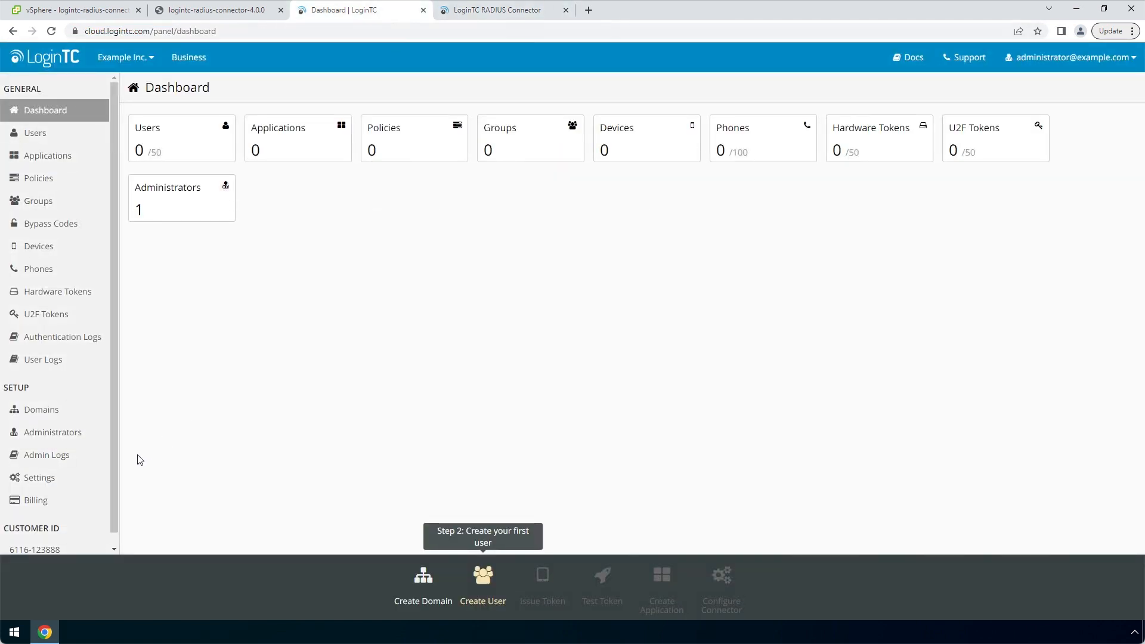
Reveal and copy the organization API key from Admin Panel Settings, then return to the connector tab
left_click(72, 478)
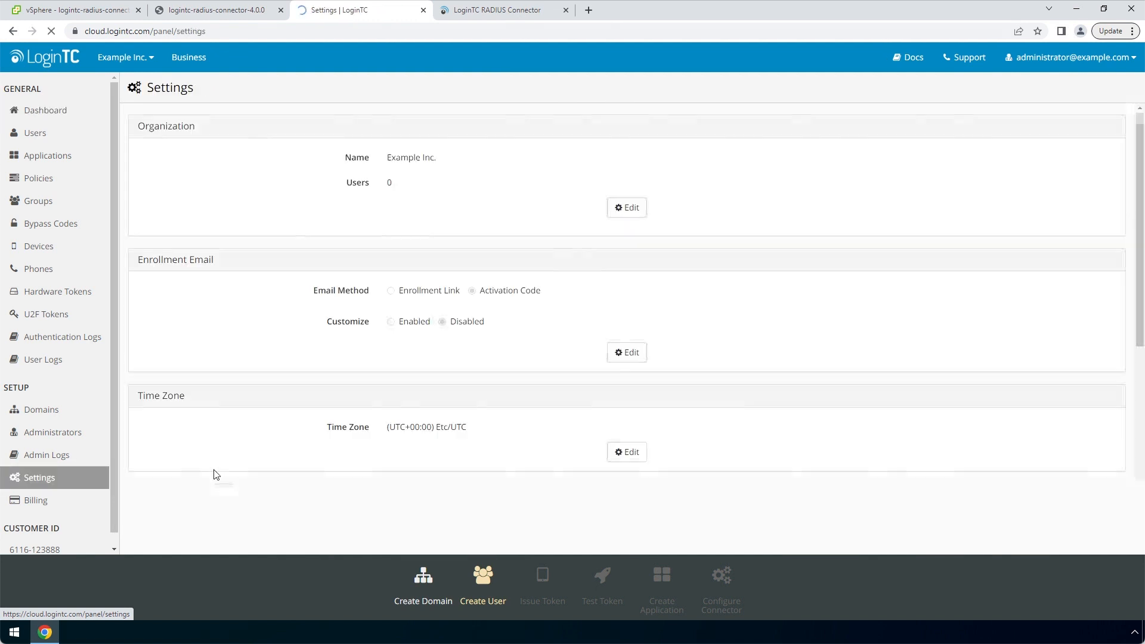
scroll(376, 456, "down", 3)
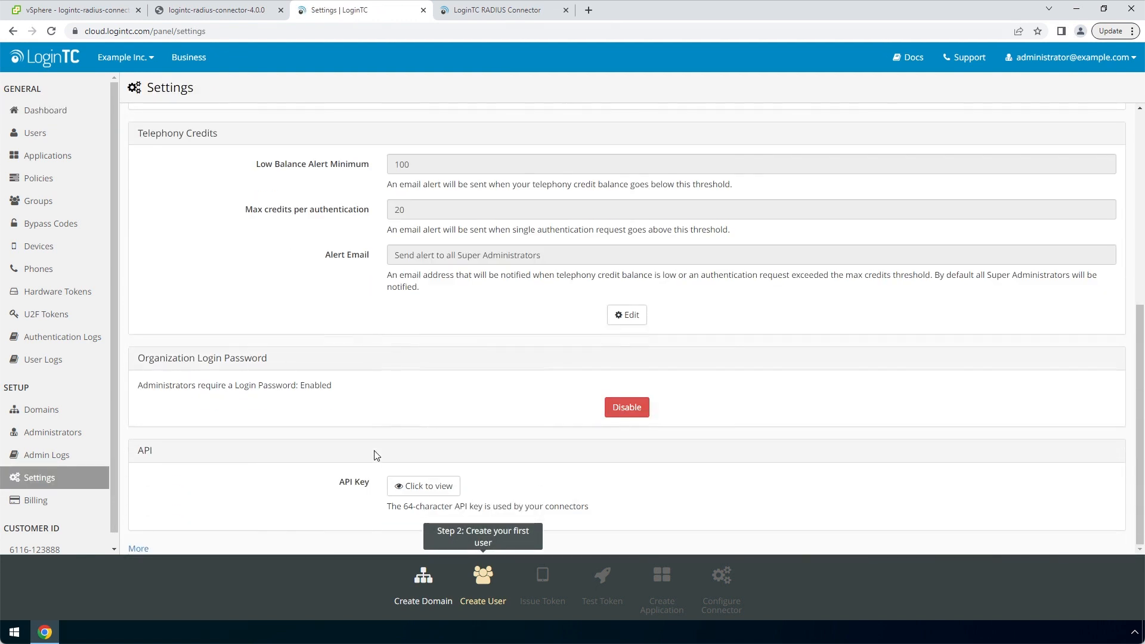
left_click(421, 486)
left_click(577, 486)
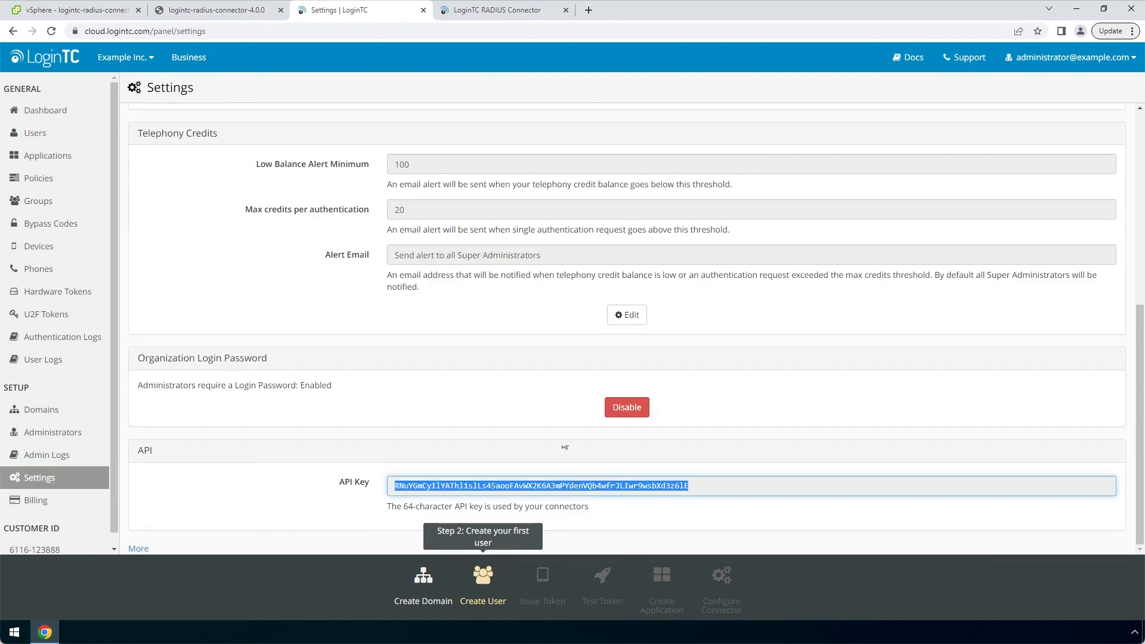
left_click(537, 12)
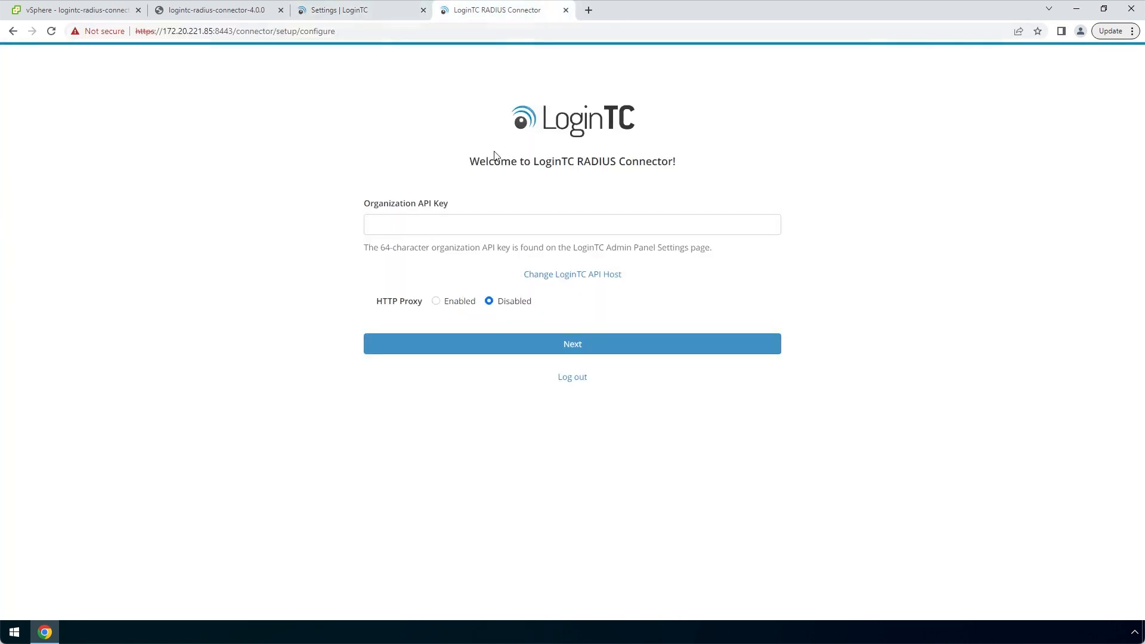
Paste the Organization API Key, continue into the connector, and skip importing an older configuration
left_click(476, 224)
key("ctrl+v")
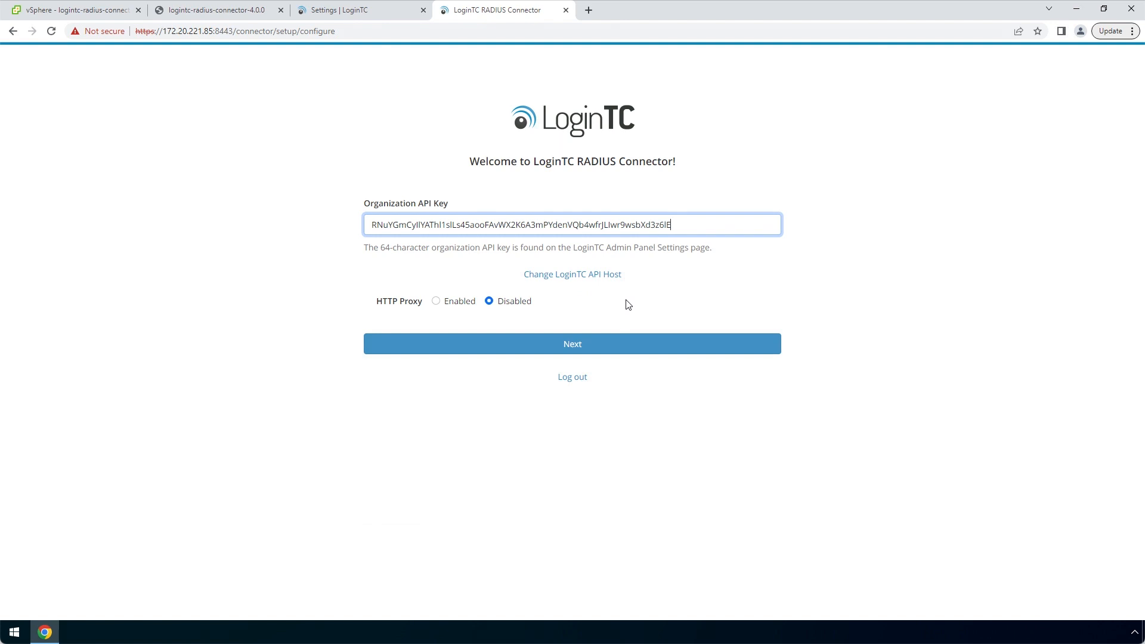
left_click(679, 349)
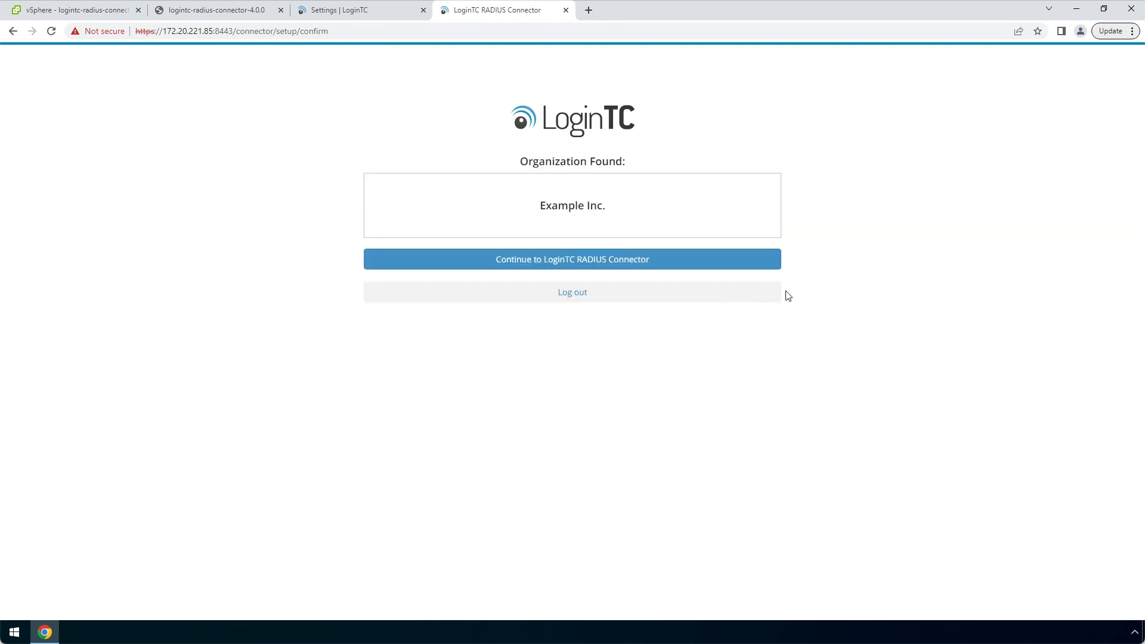
left_click(766, 266)
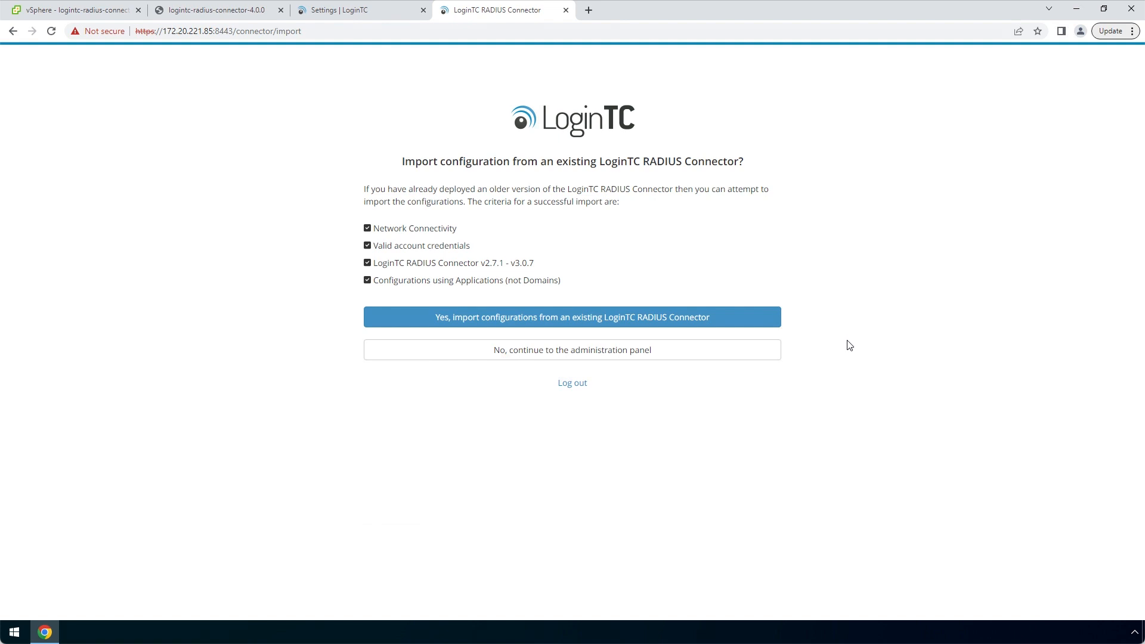
left_click(755, 349)
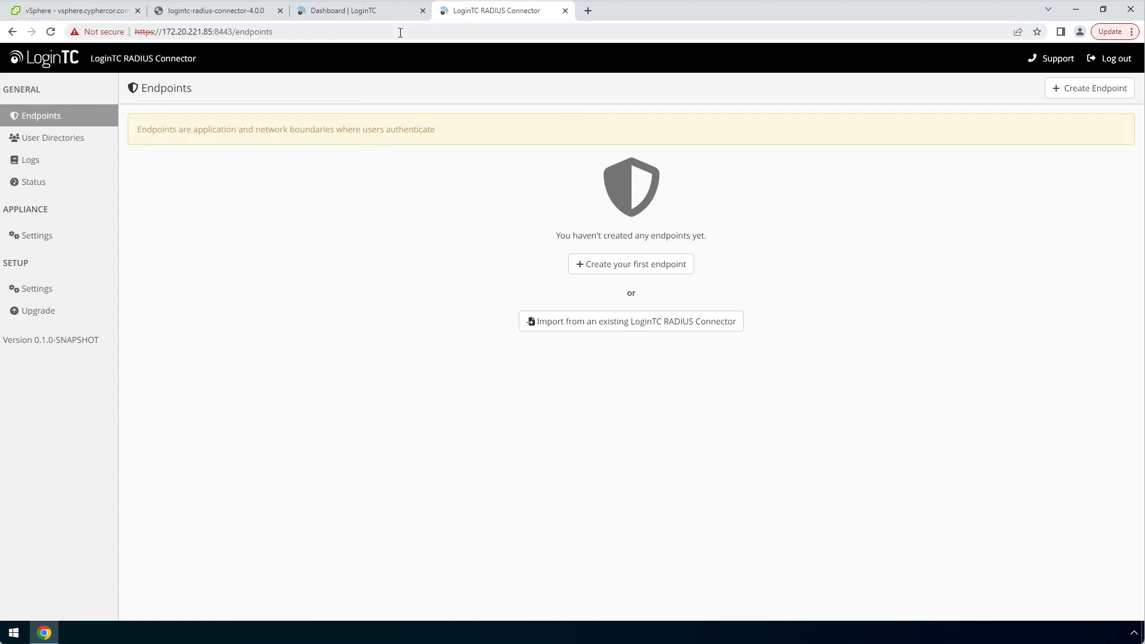
Create a Cisco ASA SSL VPN application in the Admin Panel by filtering applications for 'cisco'
left_click(400, 11)
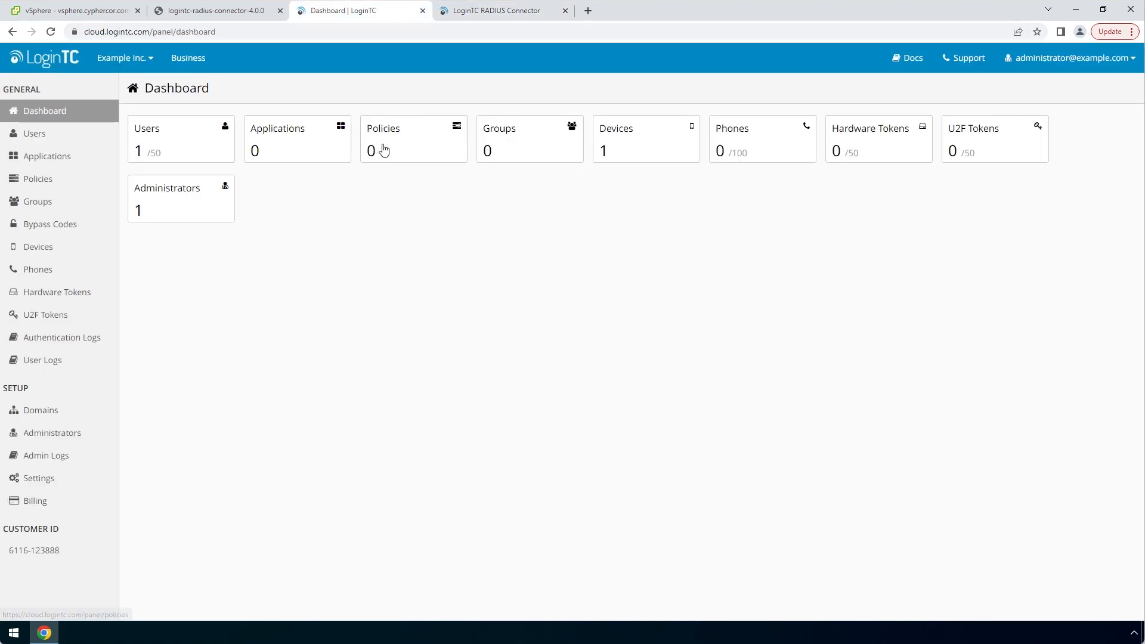
left_click(321, 139)
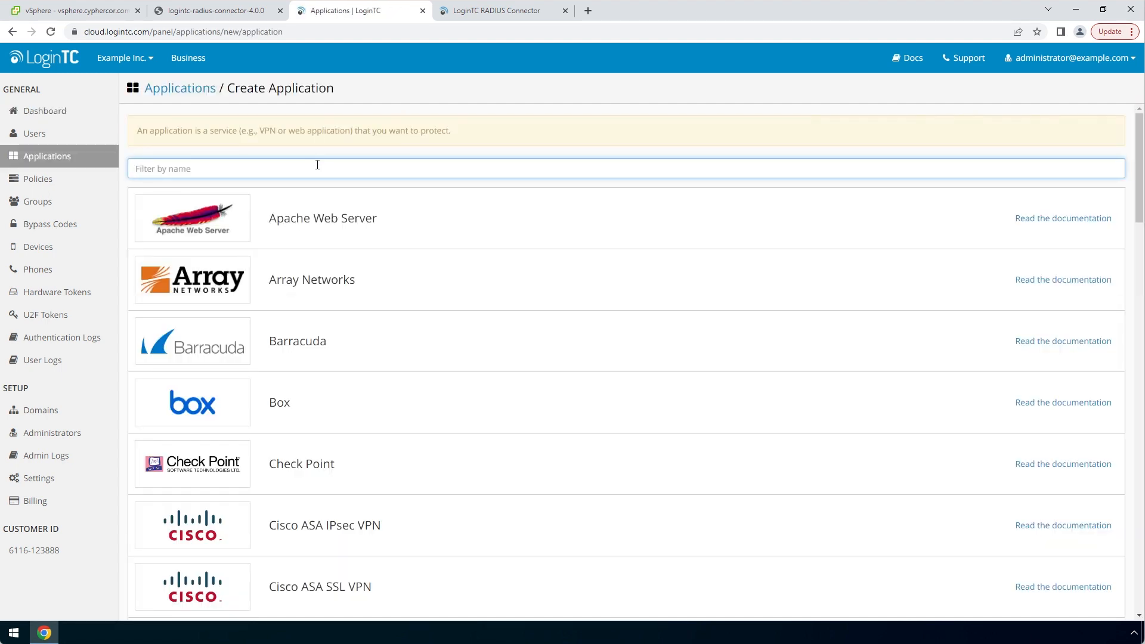
type("cisco")
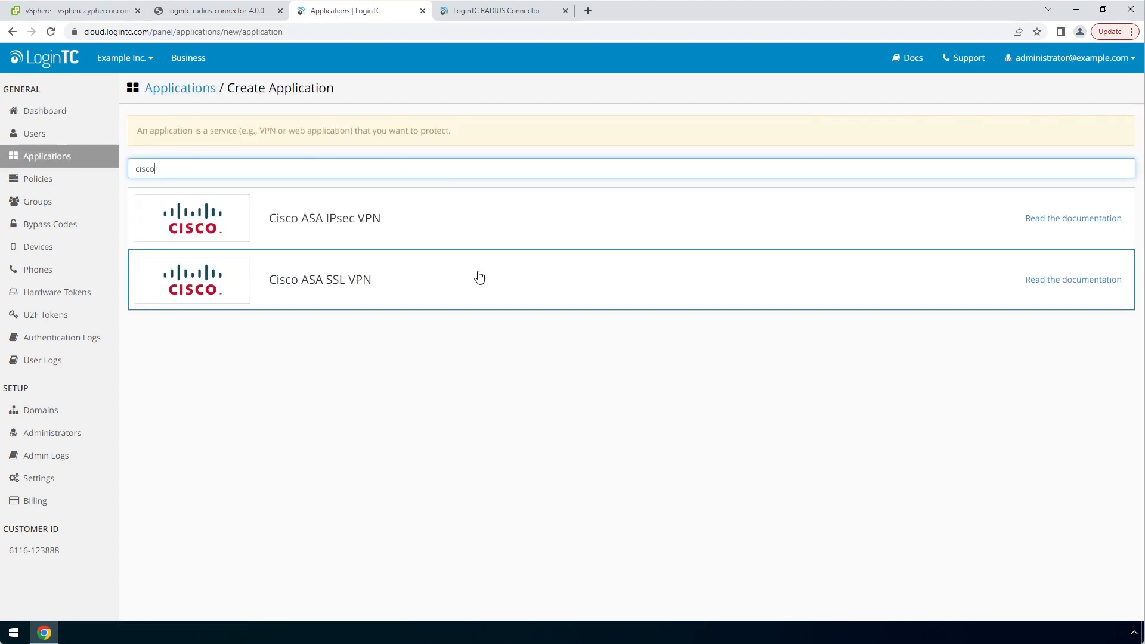
left_click(479, 276)
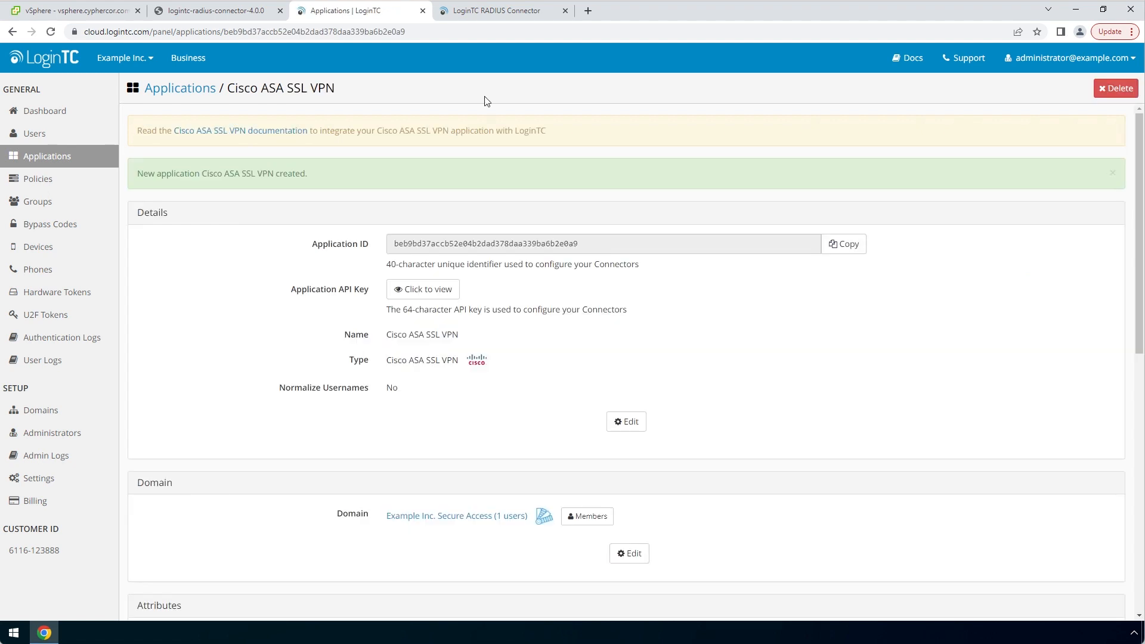
left_click(549, 12)
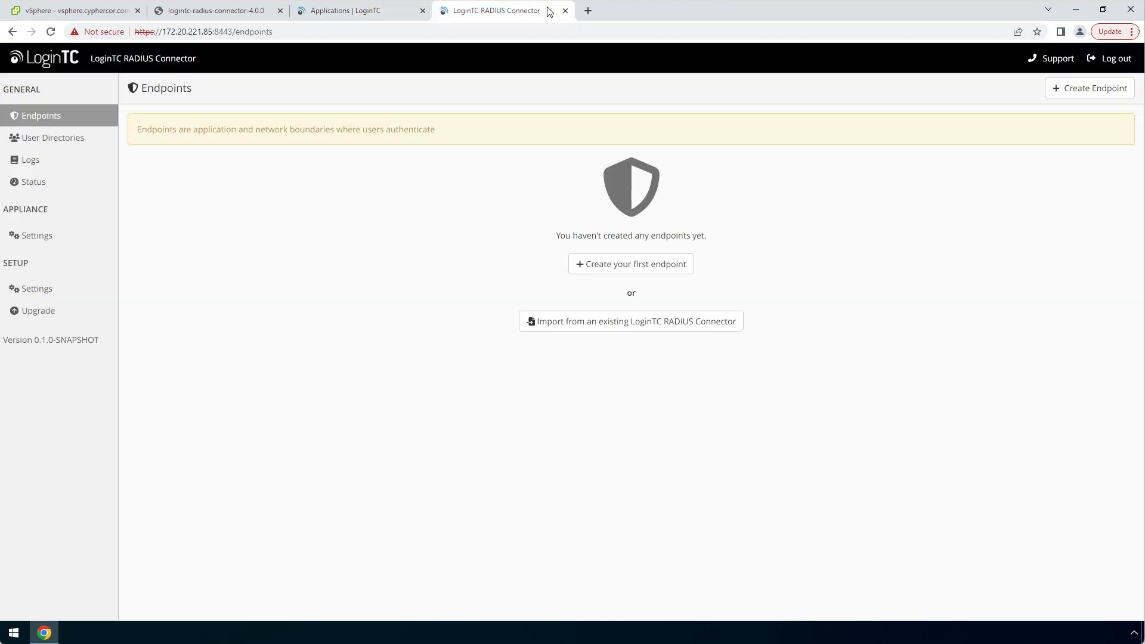
Start the first endpoint with the Cisco ASA SSL VPN application and copy its API key from the Admin Panel
left_click(688, 265)
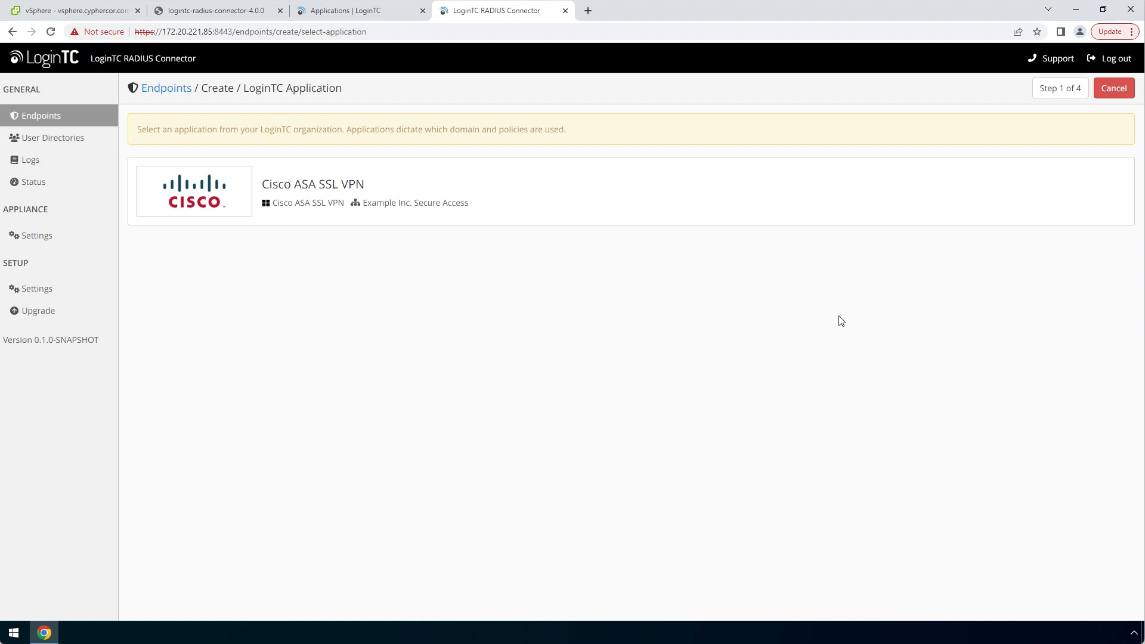
left_click(739, 199)
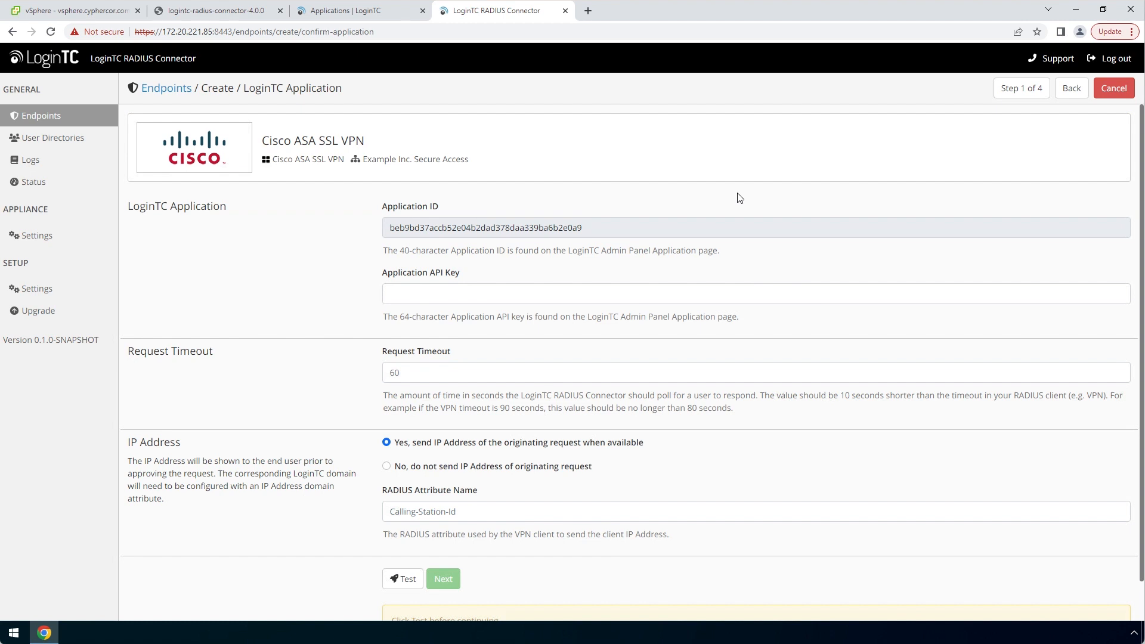
left_click(400, 13)
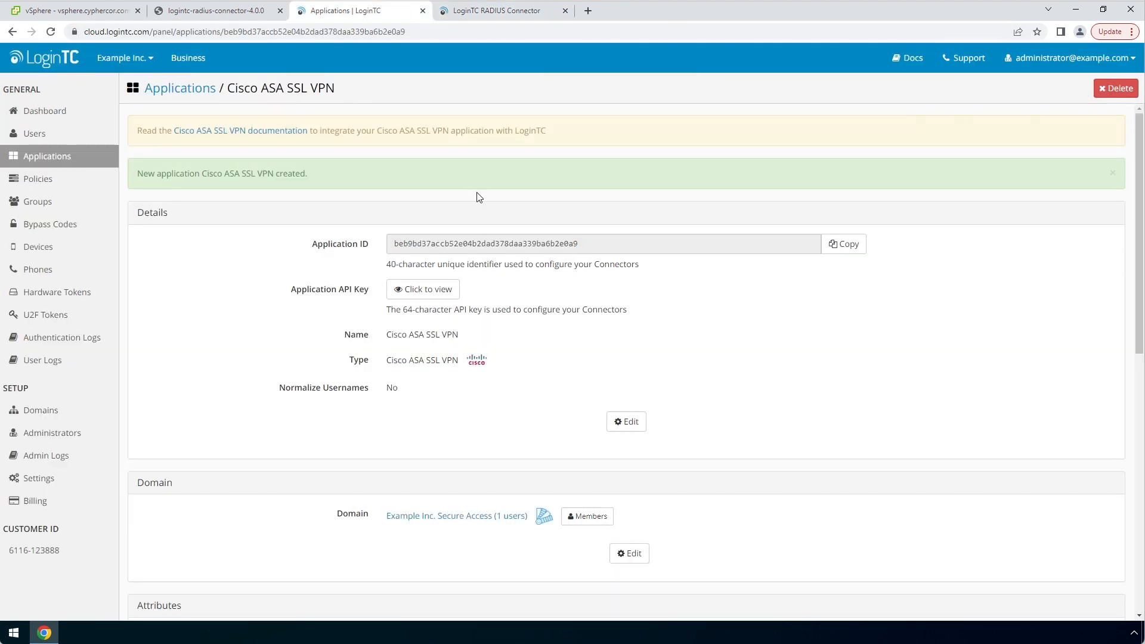
left_click(425, 290)
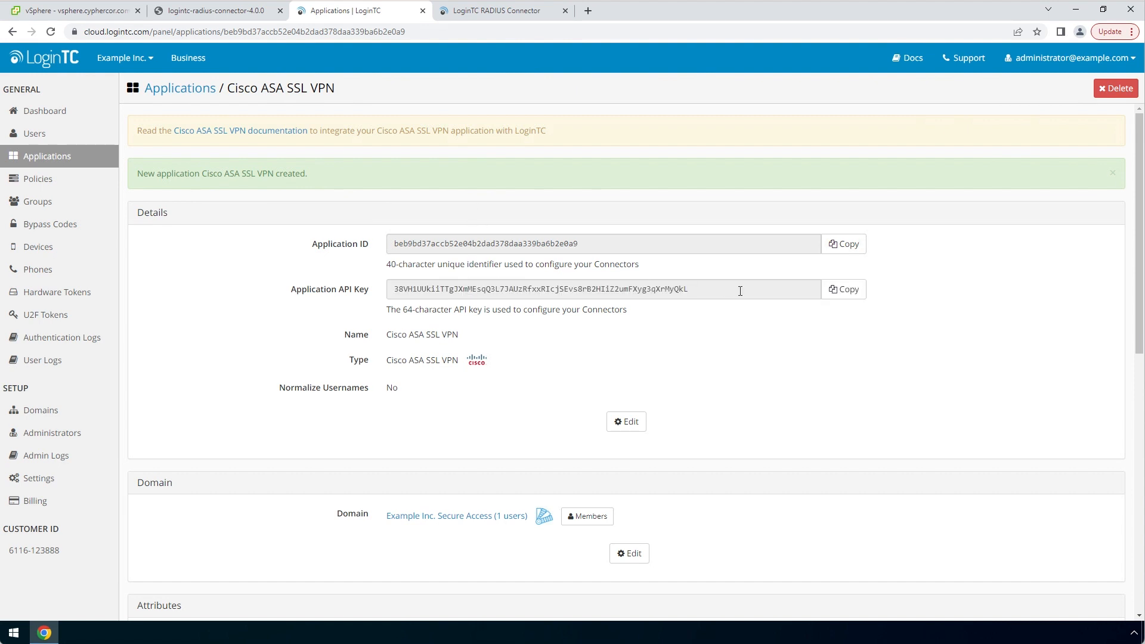
left_click(855, 291)
left_click(544, 13)
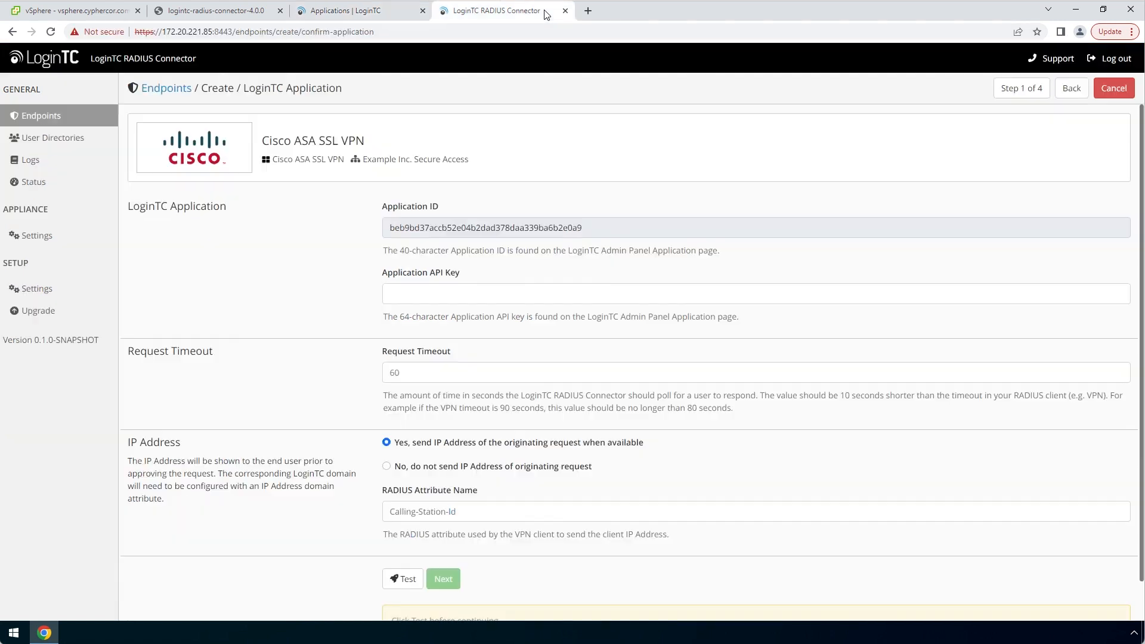
Paste the copied key into Application API Key, test it successfully, and advance to Step 2
left_click(588, 292)
key("ctrl+v")
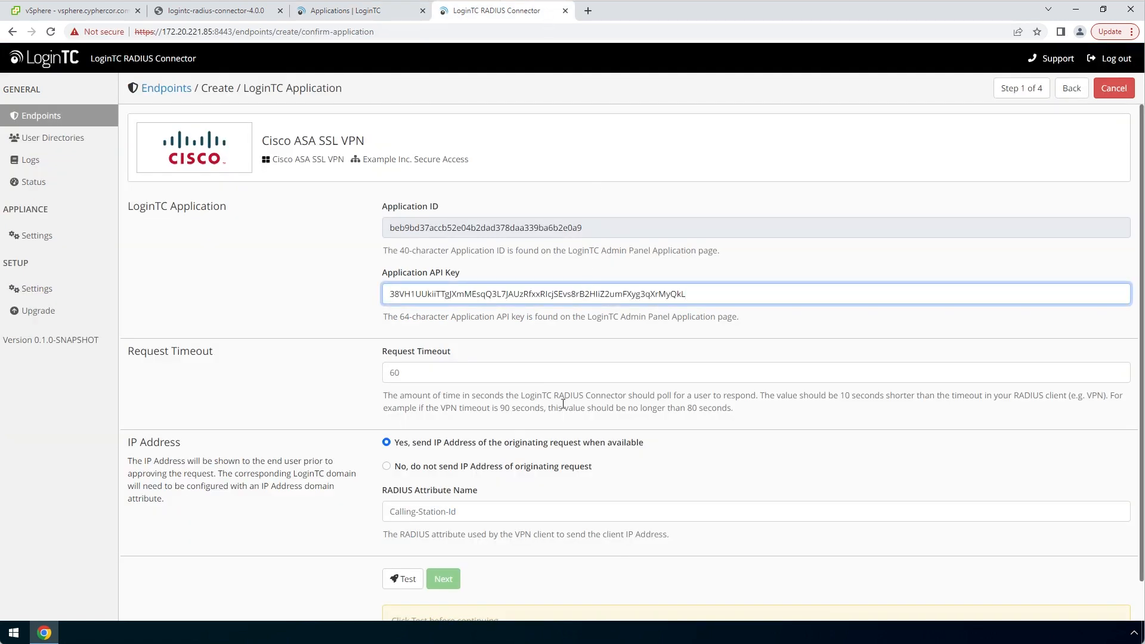
scroll(563, 404, "down", 1)
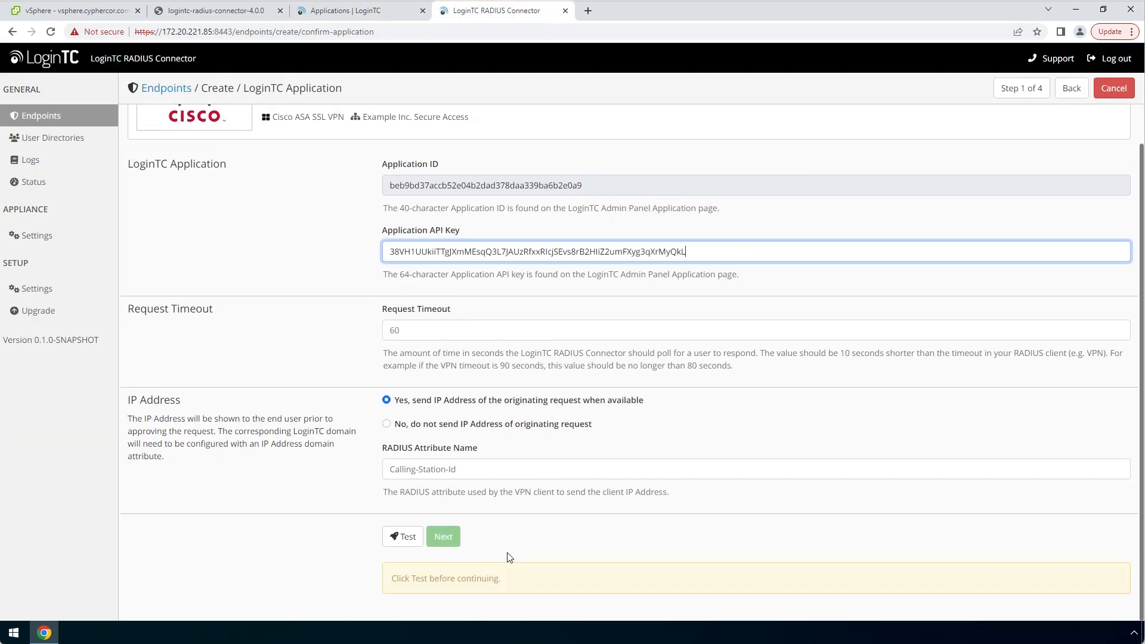
left_click(418, 544)
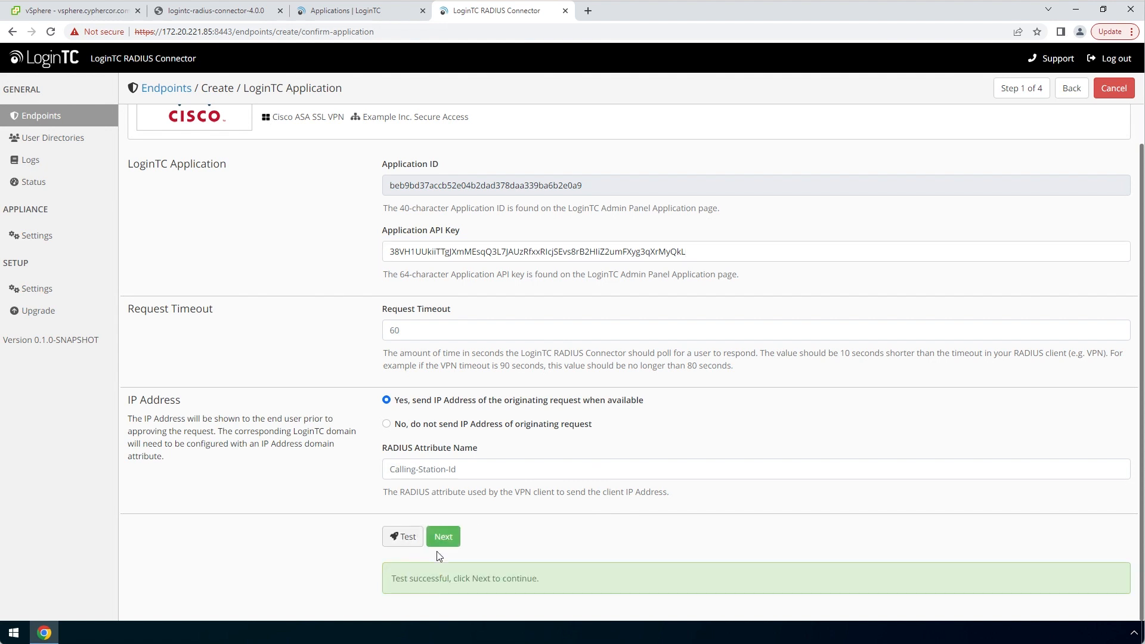
left_click(449, 539)
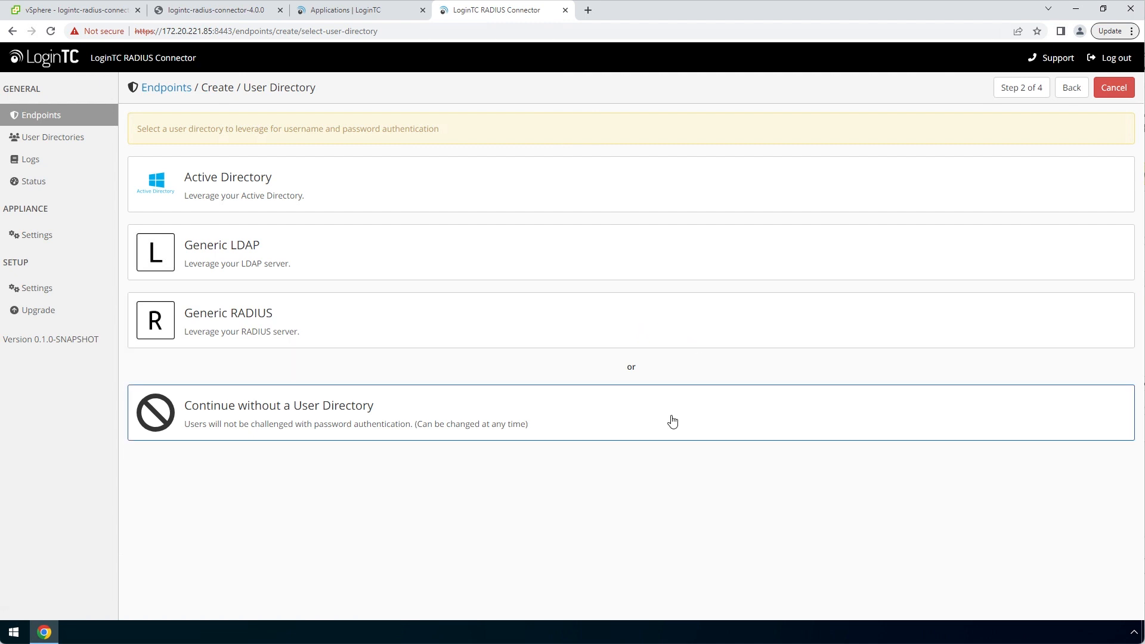
Choose Active Directory with host dc01.ubiquitous.cyphercor-labs.com and Bind DN CN=Administrator,CN=Users,DC=ubiquitous,DC=cyphercor-labs,DC=com
left_click(594, 191)
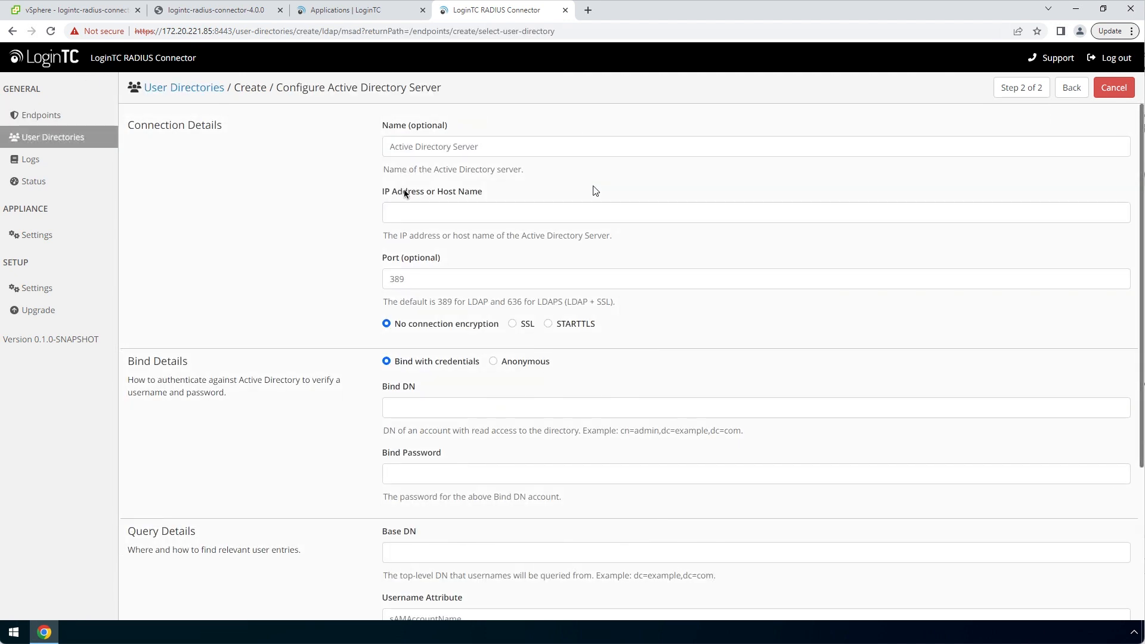
left_click(691, 213)
type("dc01.ubiquitous.cyphercor-labs.com")
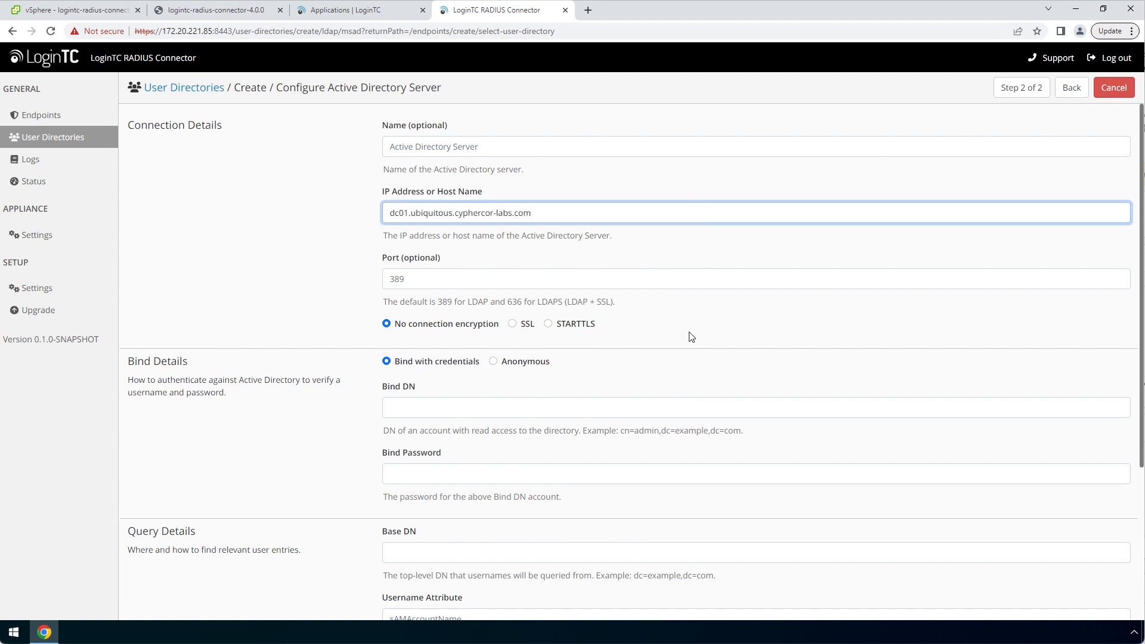
left_click(695, 407)
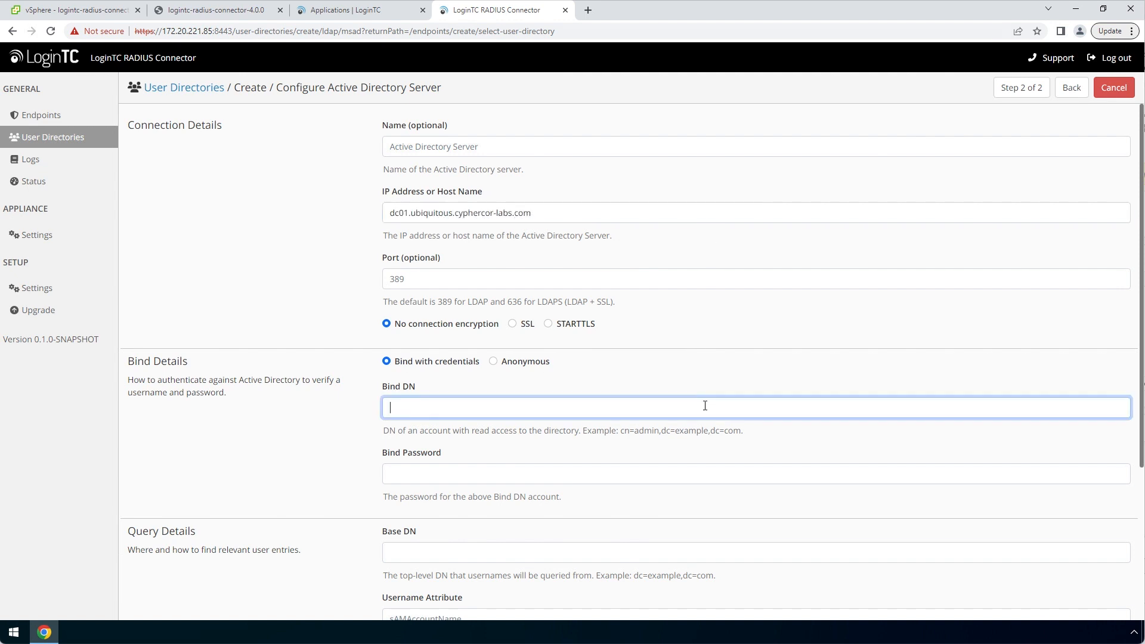
scroll(706, 411, "down", 2)
scroll(706, 410, "down", 1)
type("C")
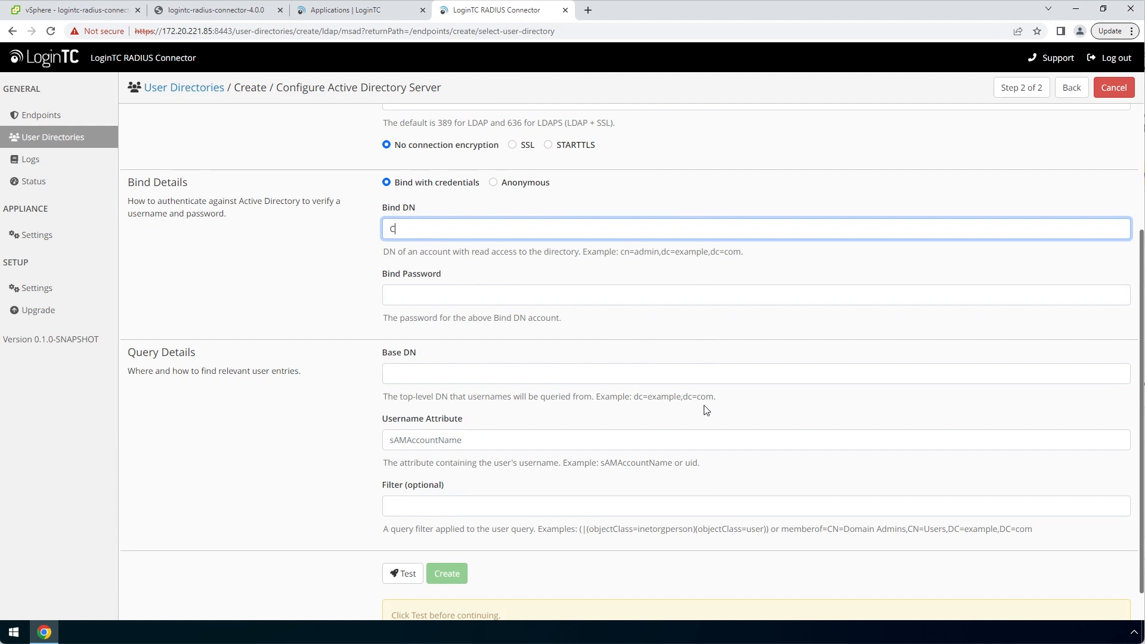
type("N=Administrator,CN=Users,DC=ubiquitous,DC=cyphercor-")
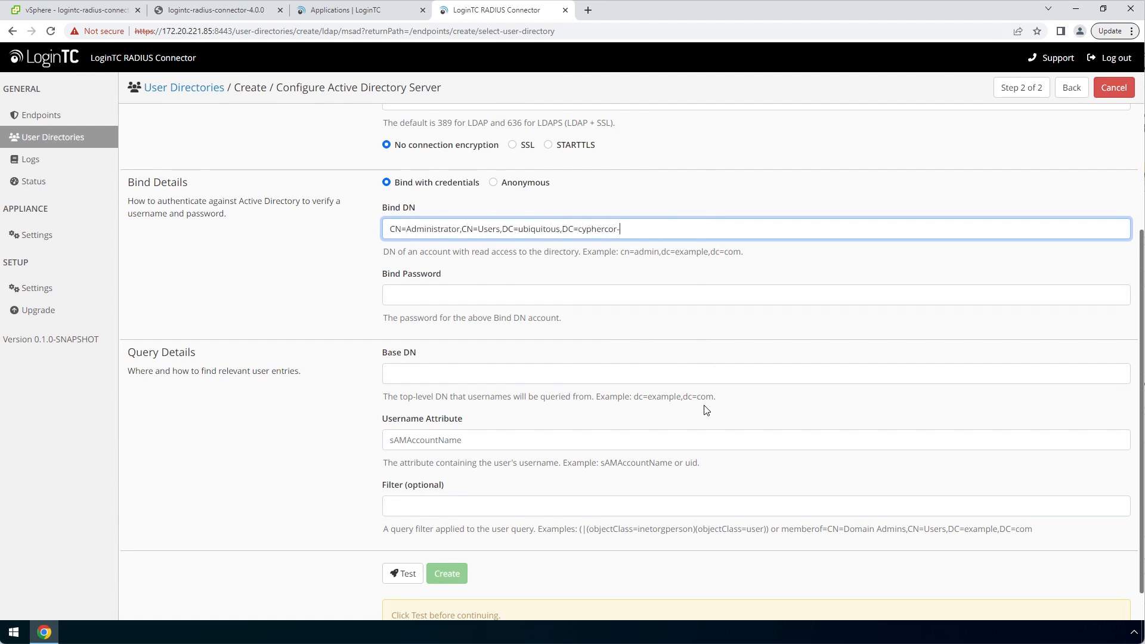
type("labs,DC=com")
Enter the bind password, Base DN CN=users,DC=ubiquitous,DC=cyphercor-labs,DC=com and attribute sAMAccountName, then test and create
left_click(636, 294)
type("***")
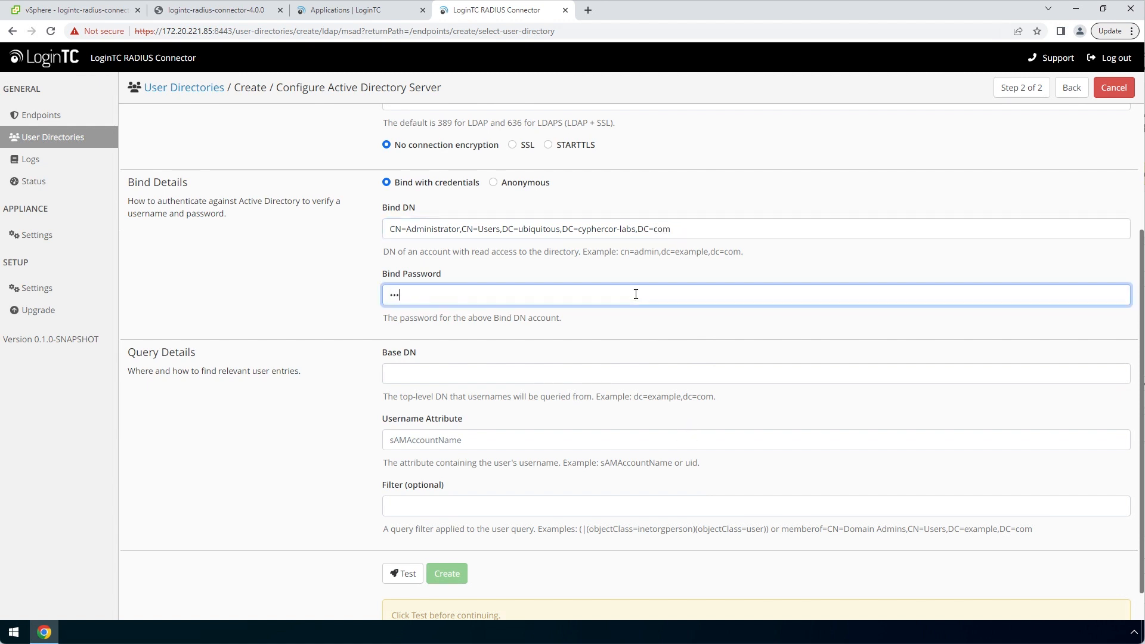
type("*********")
left_click(660, 374)
type("CN")
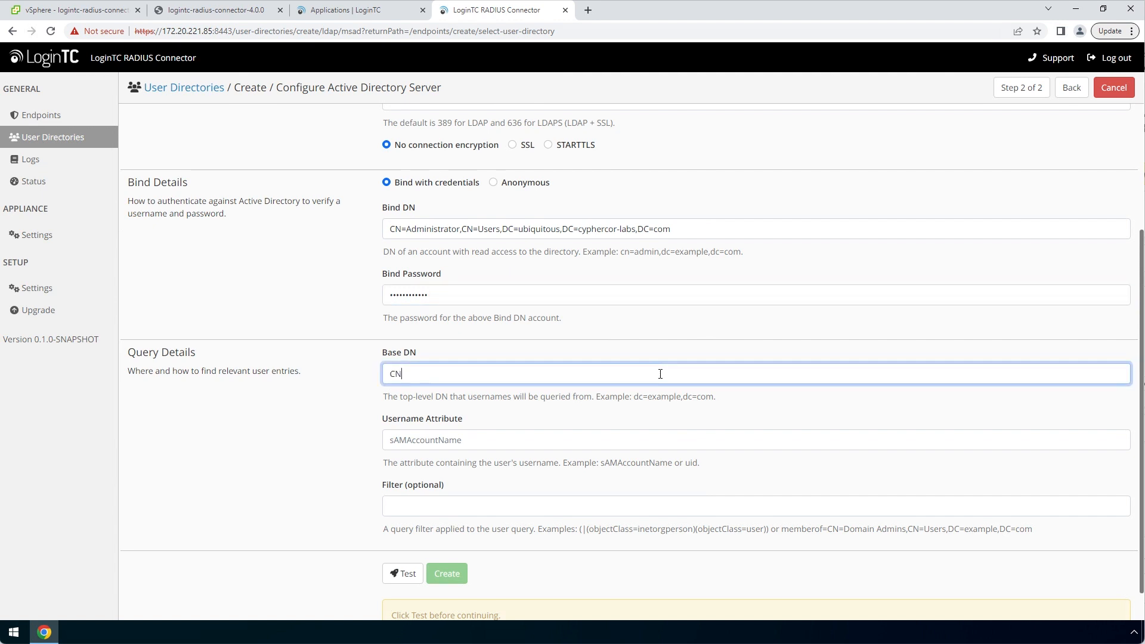
type("=users,DC=ubiquitous,DC=cyphercor-labs,DC=com")
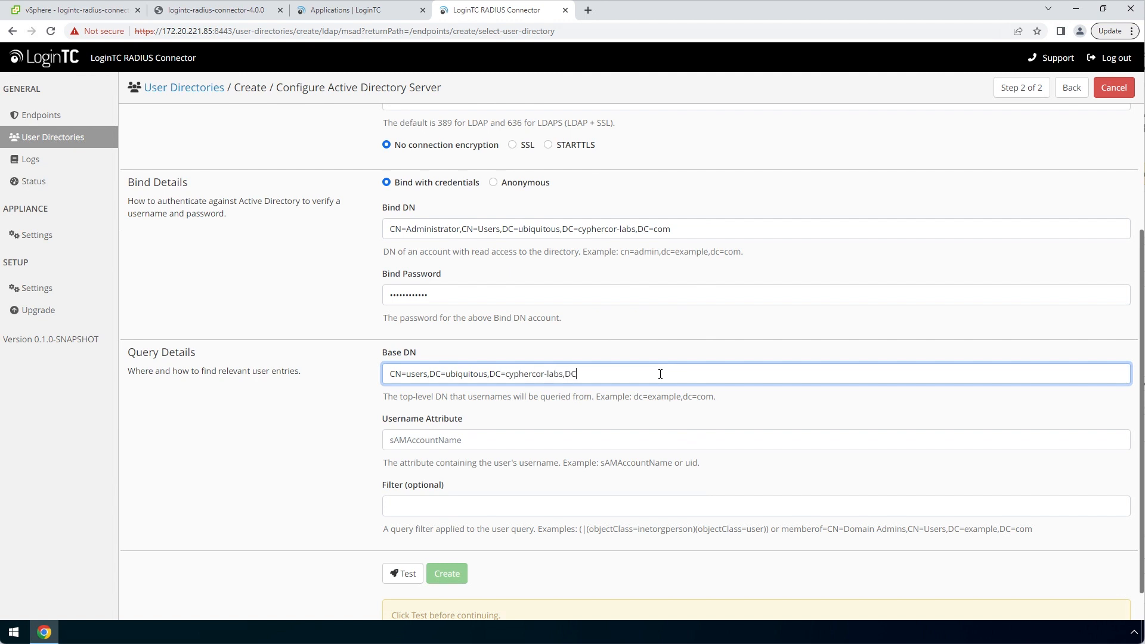
left_click(683, 431)
type("sAMAccountName")
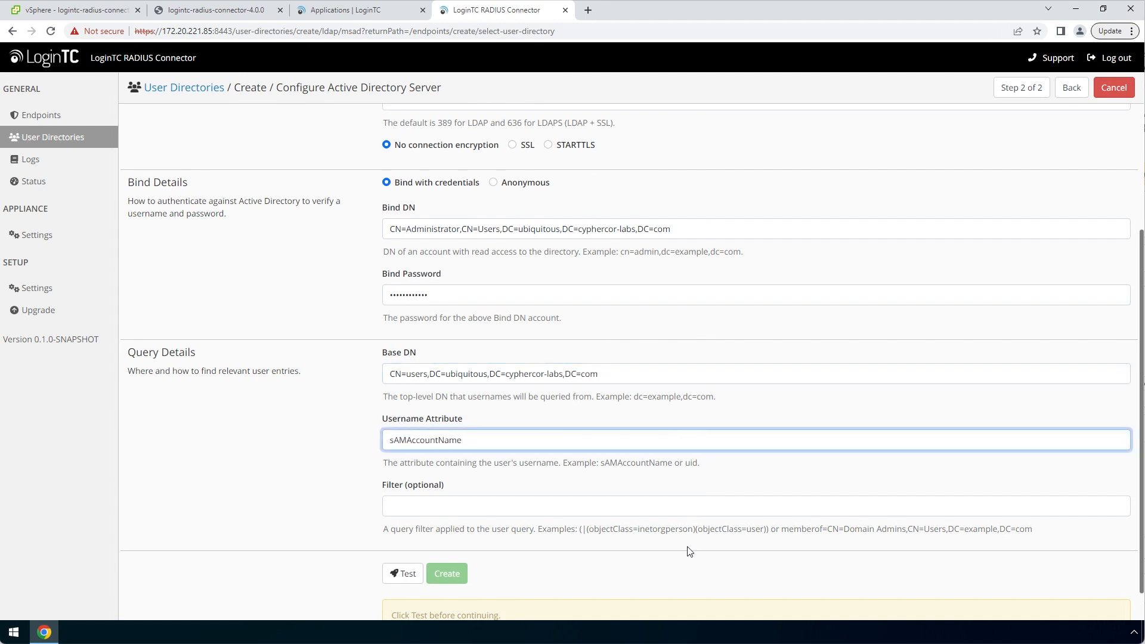
scroll(806, 549, "down", 1)
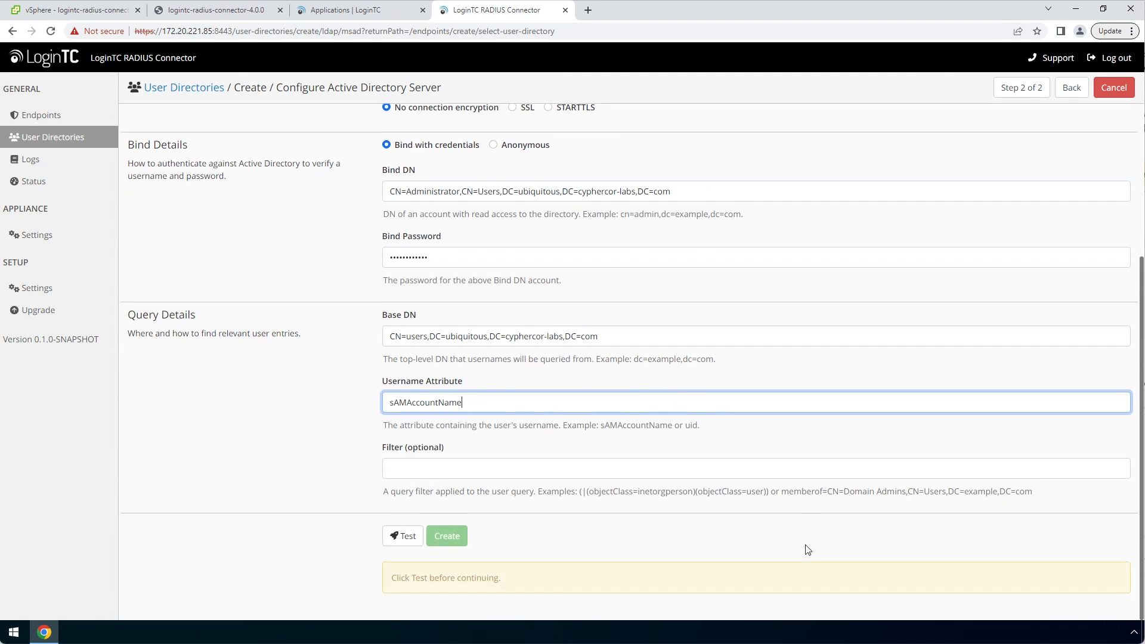
left_click(388, 545)
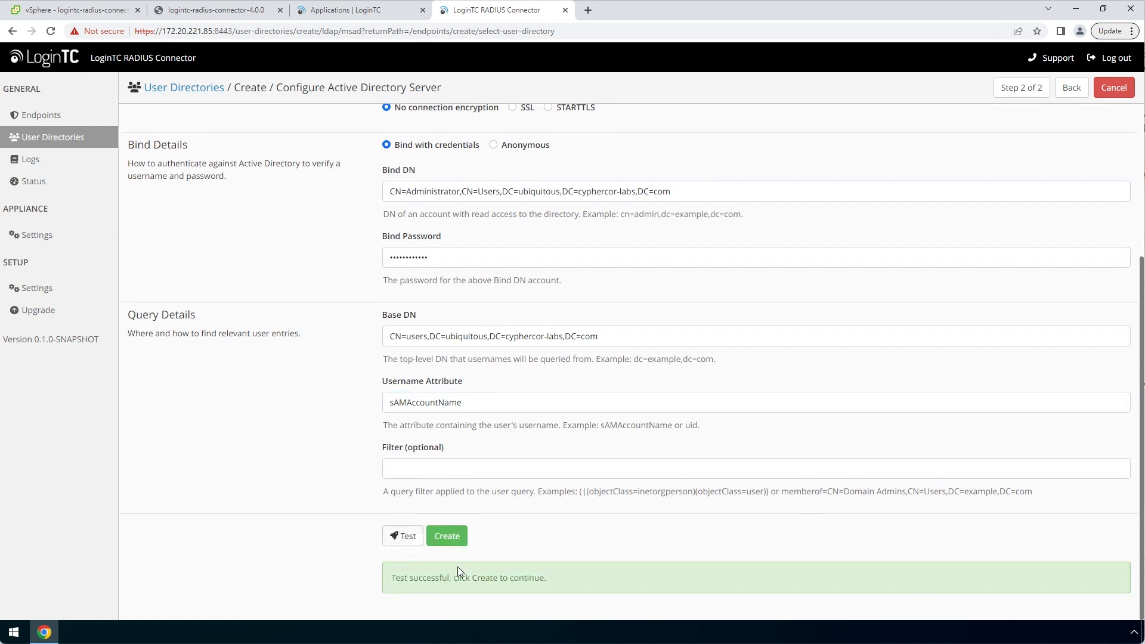
left_click(463, 545)
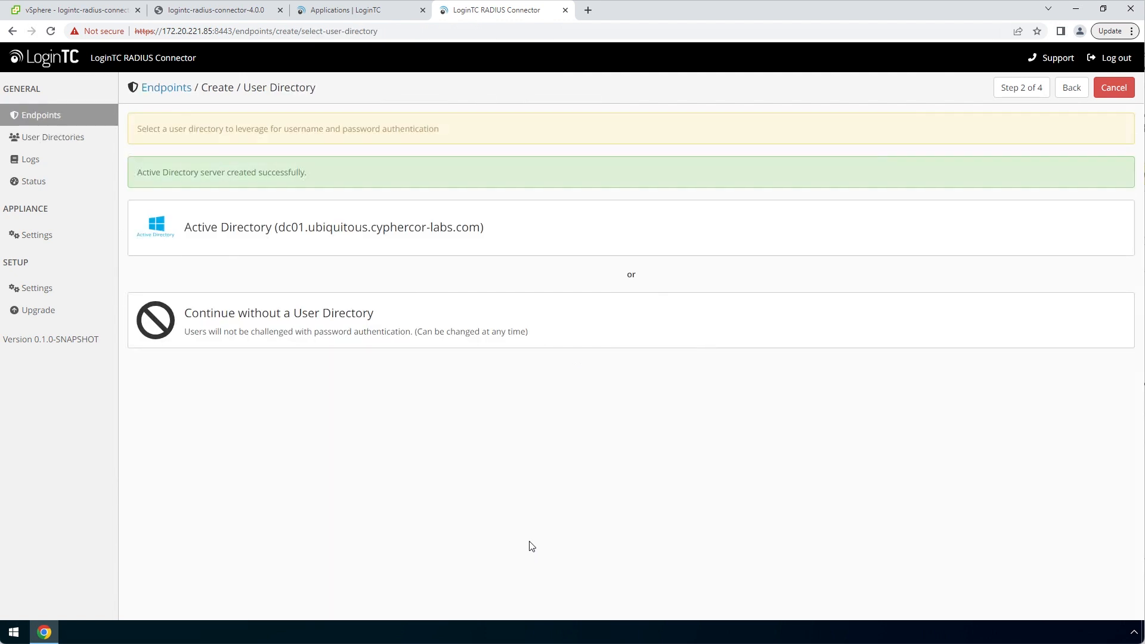
Select the new Active Directory server, skip the group attribute, and choose Challenge All Users
left_click(564, 232)
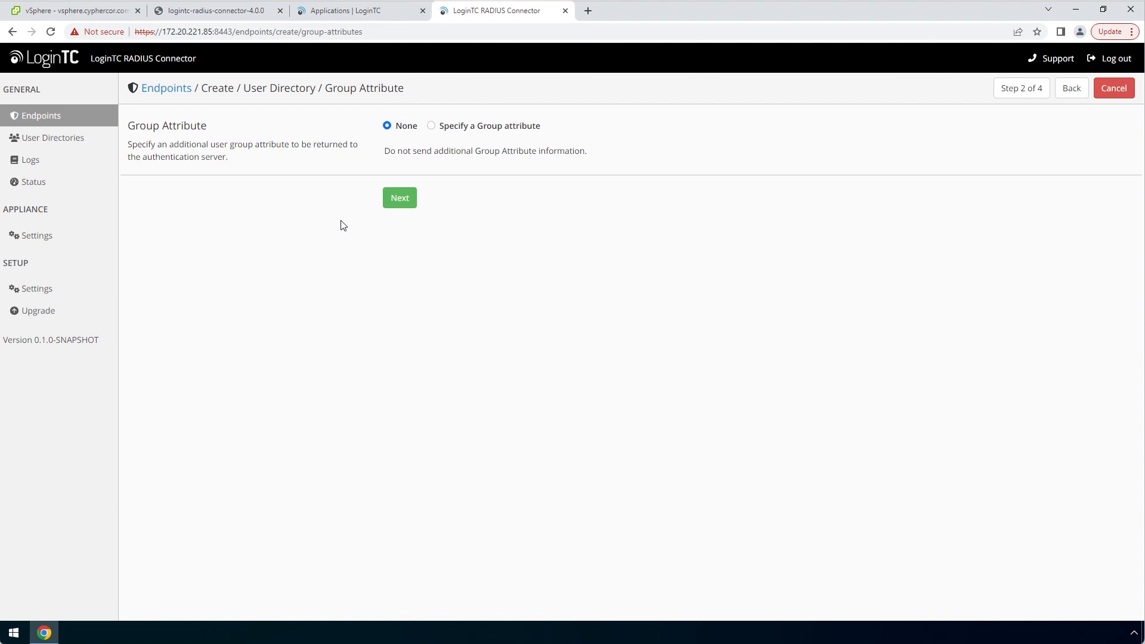
left_click(413, 207)
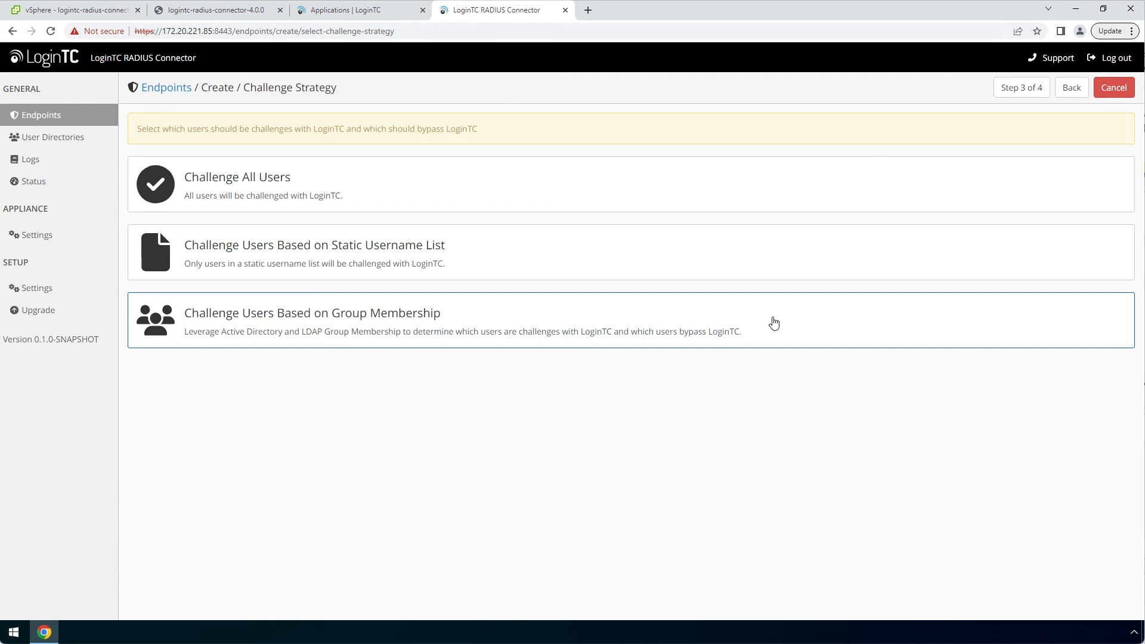
left_click(708, 188)
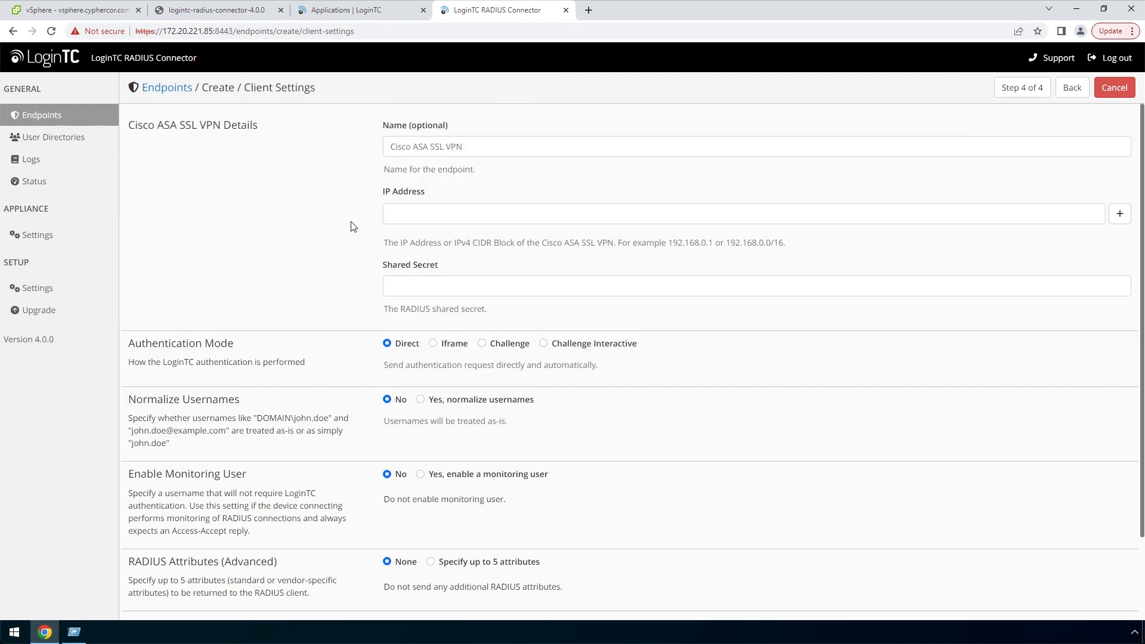
Enter client IP 10.0.10.36 and a shared secret, choose Challenge Interactive, test, and create the endpoint
left_click(413, 213)
type("10.0.10.36")
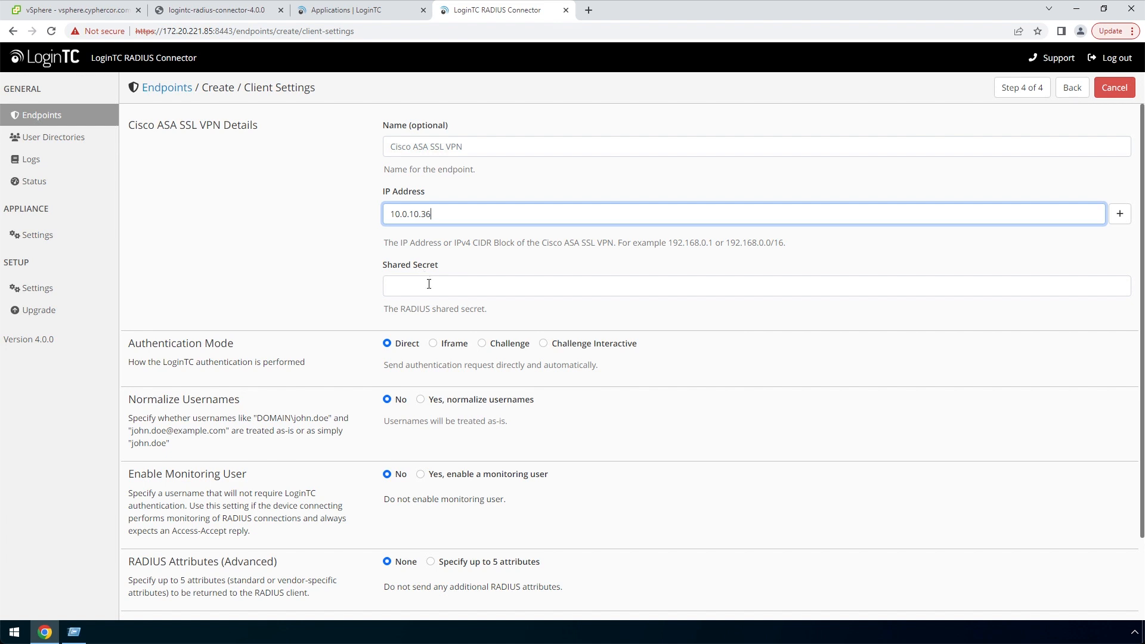
left_click(388, 286)
type("••••••••••••")
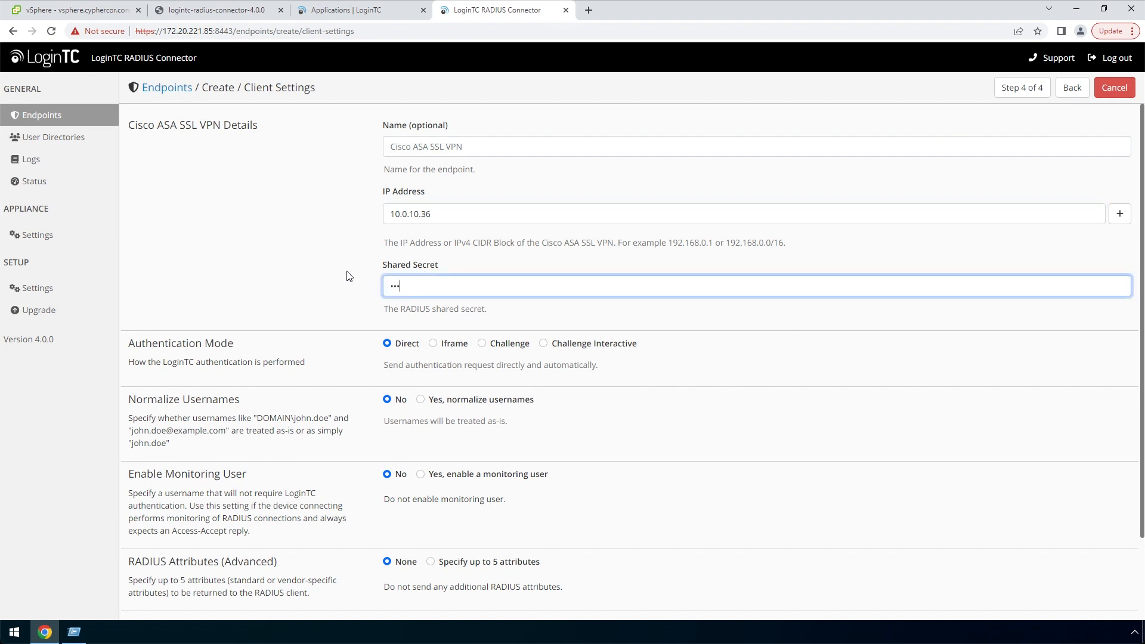
type("••••")
left_click(516, 317)
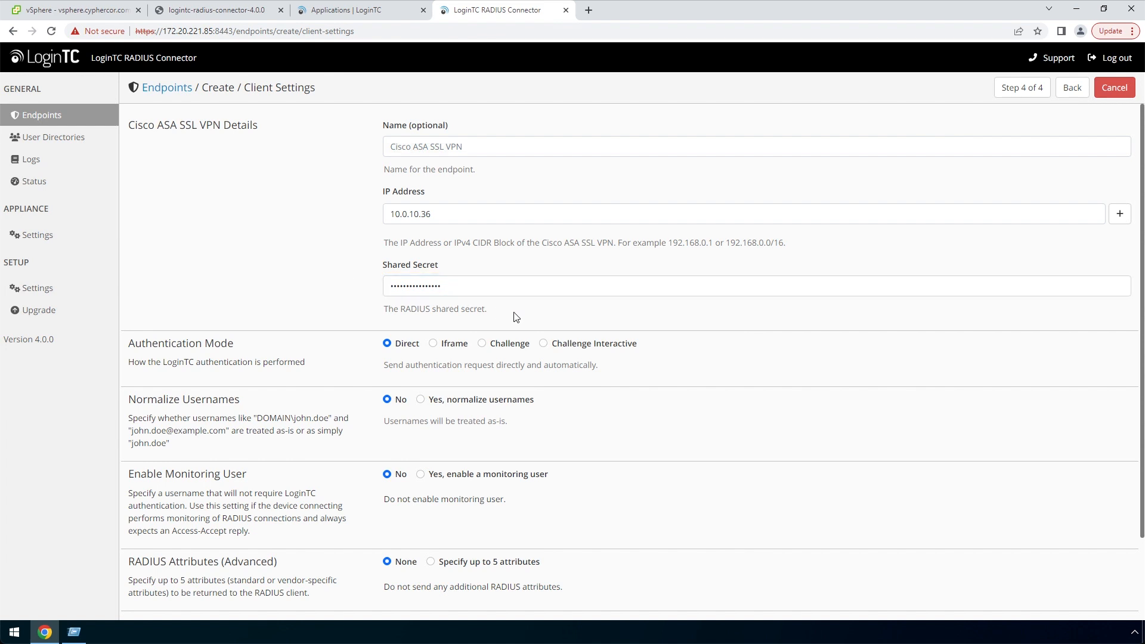
left_click(544, 345)
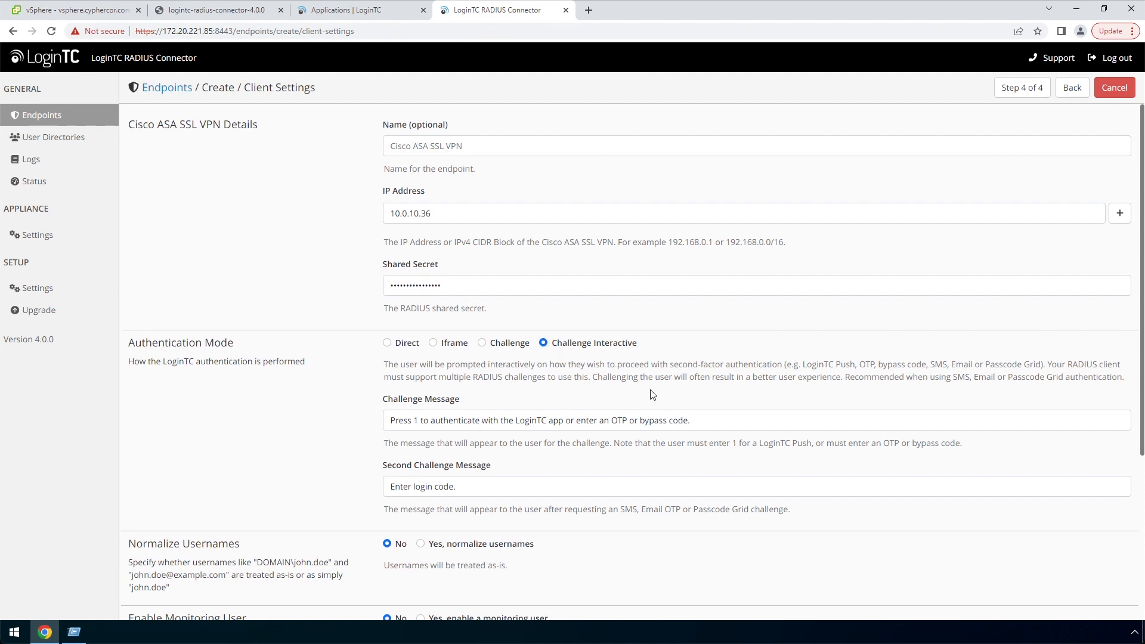
scroll(653, 395, "down", 4)
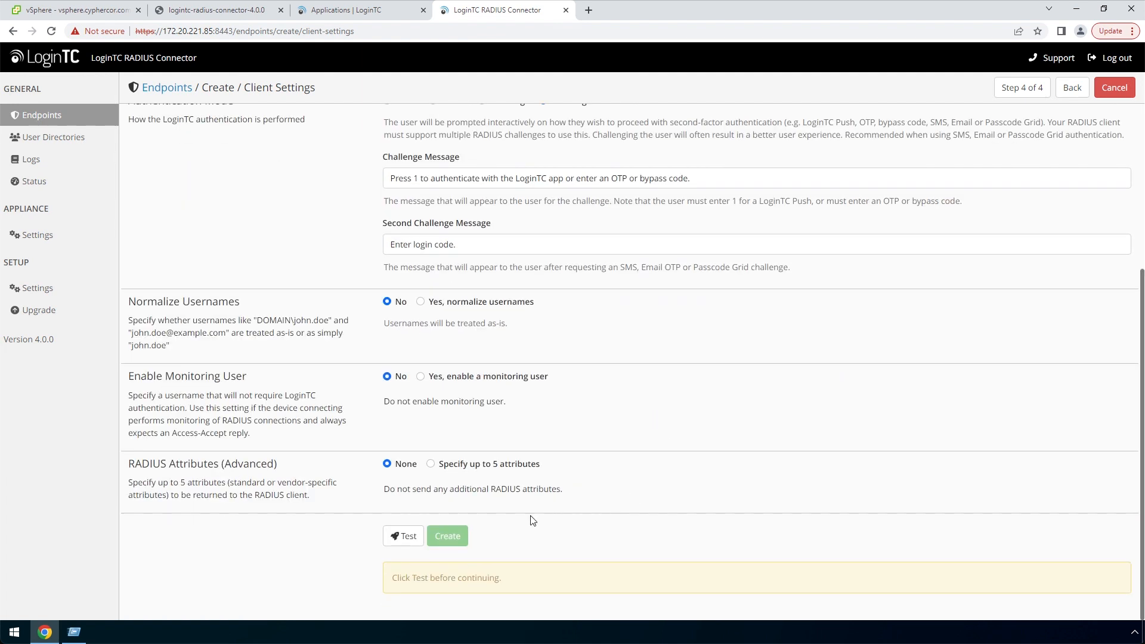
left_click(406, 538)
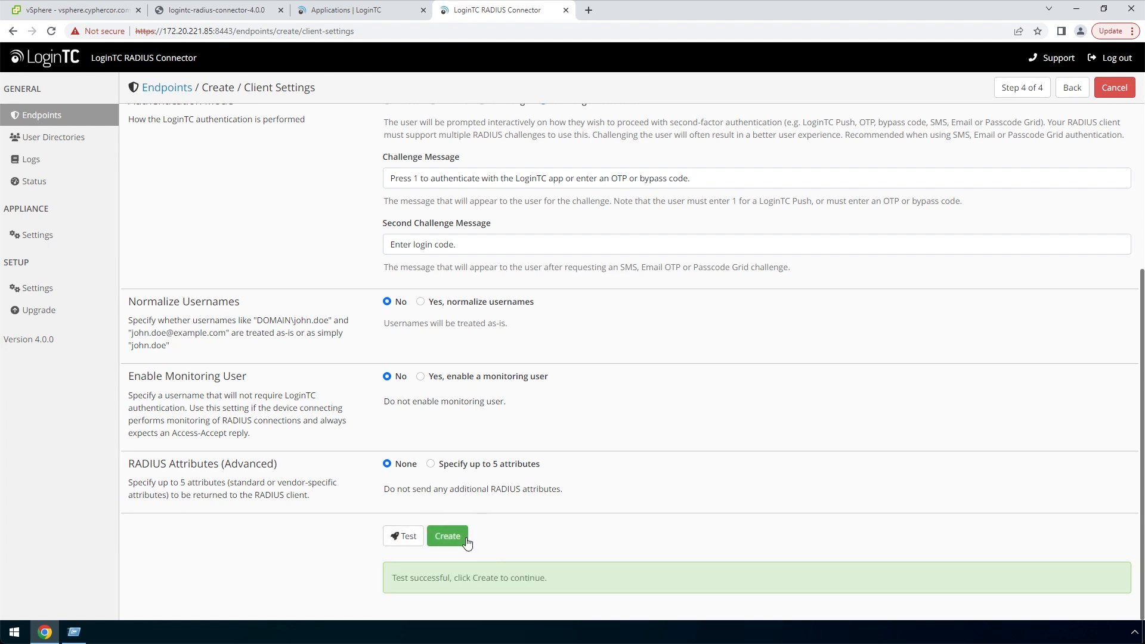
left_click(466, 542)
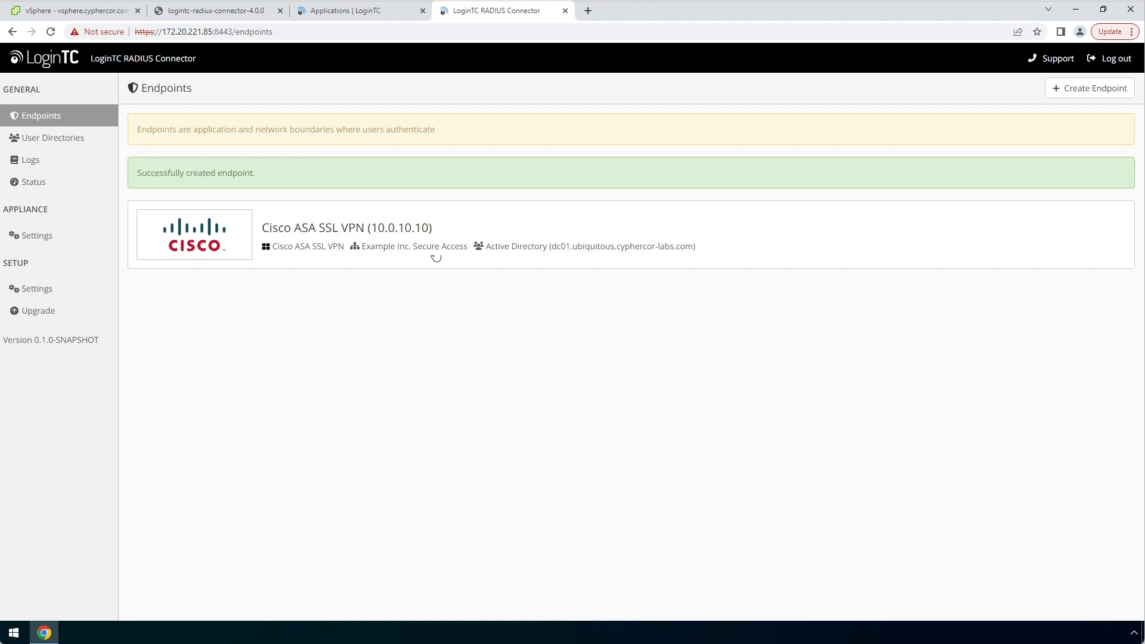
Create a user in the Admin Panel with a username, the person's full name and e-mail address
left_click(395, 16)
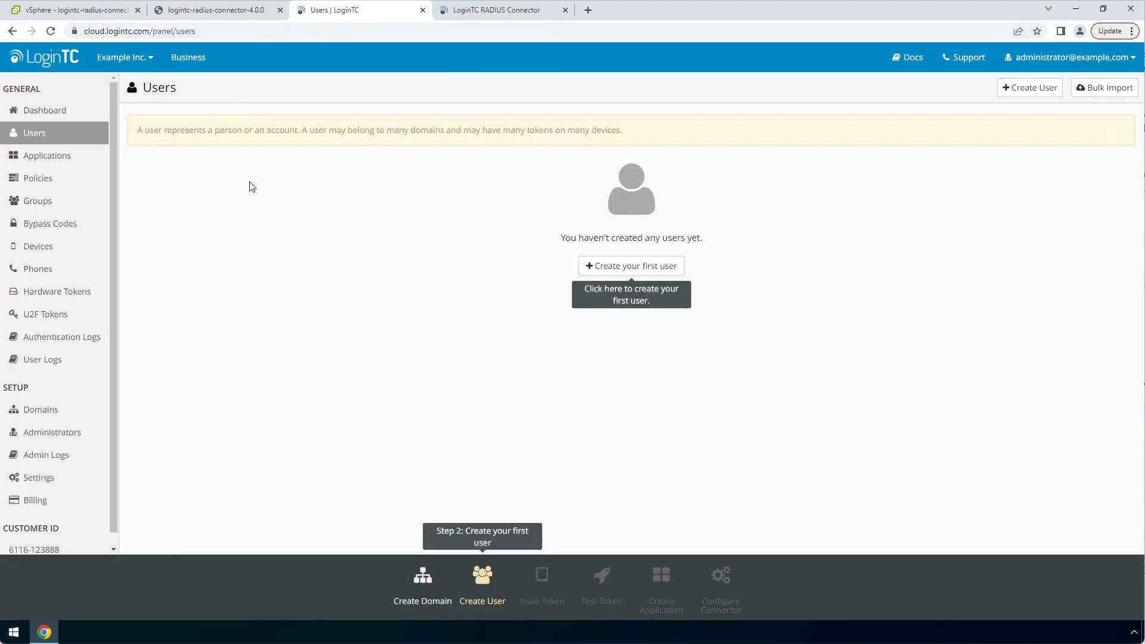
left_click(684, 272)
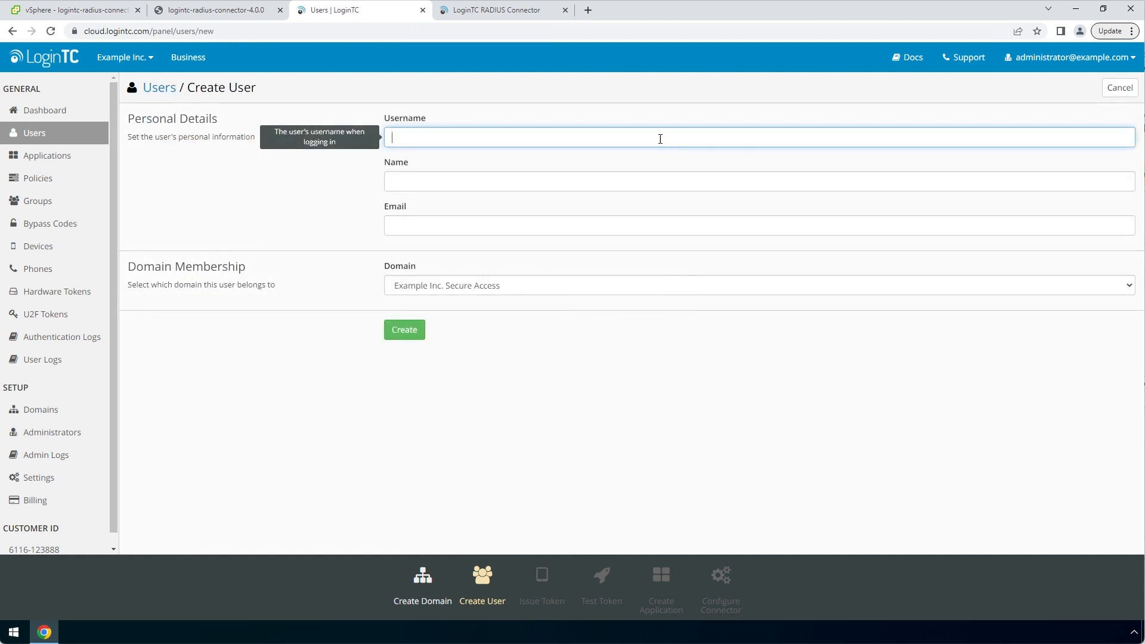
type("john.doe")
key("Tab")
type("John Doe")
key("Tab")
type("jo")
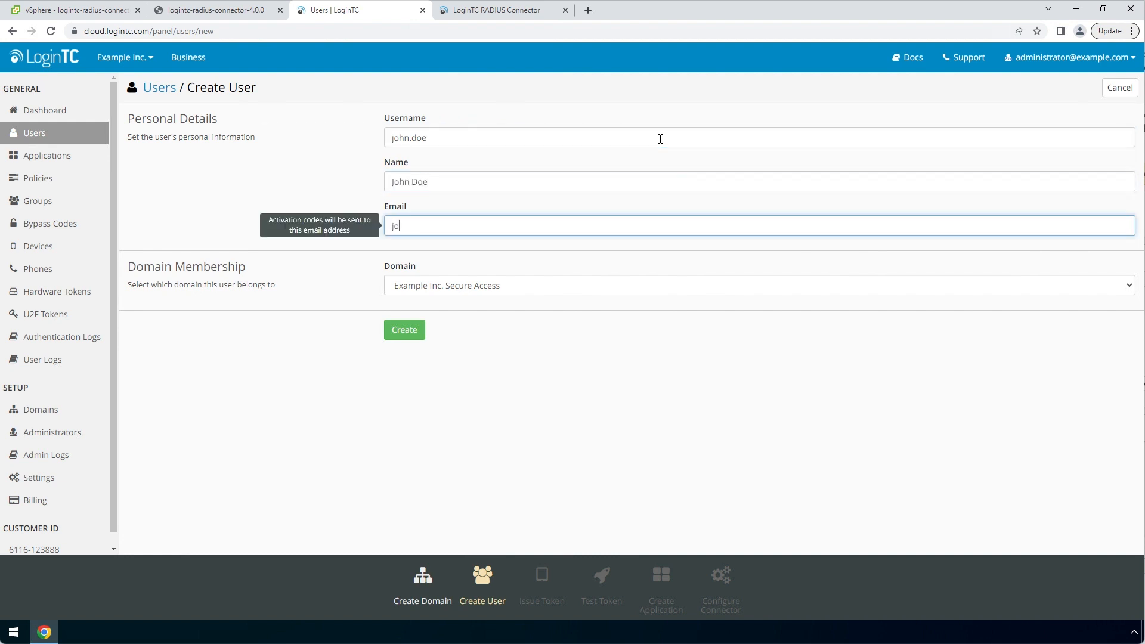
type("hn.doe@example.com")
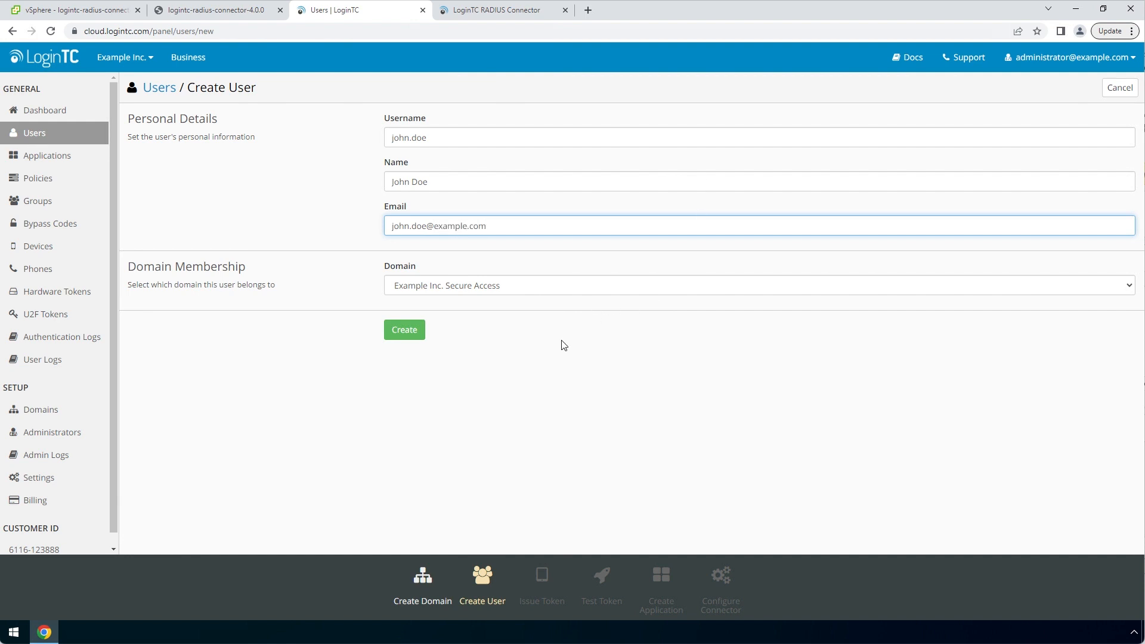
left_click(420, 333)
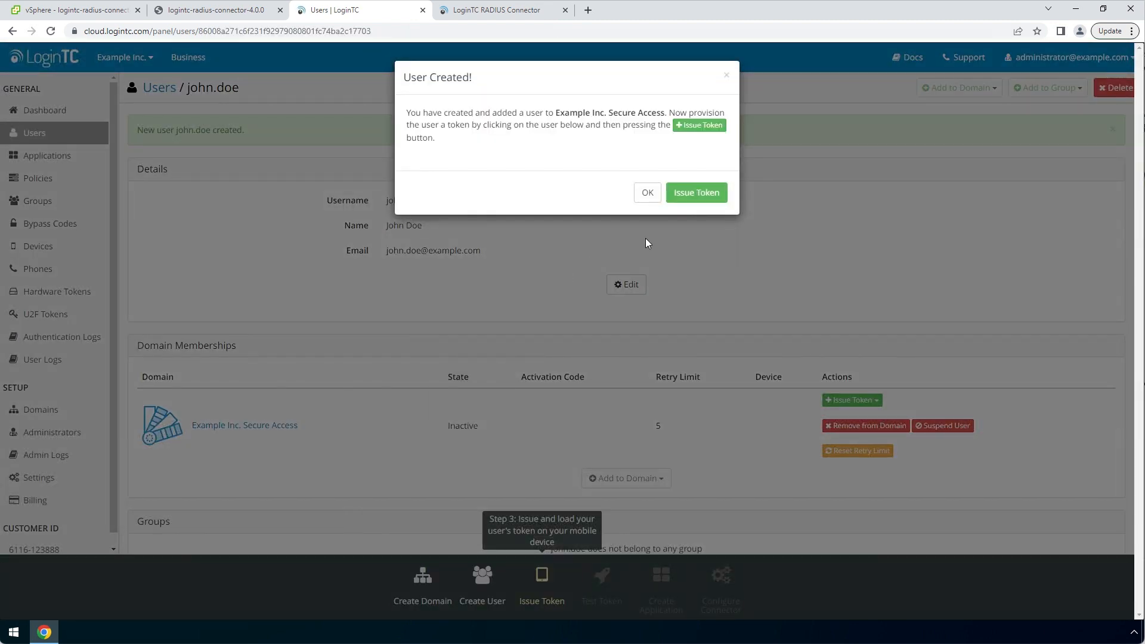
Issue the user a token without e-mail, then reload the user page once the token is loaded
left_click(649, 194)
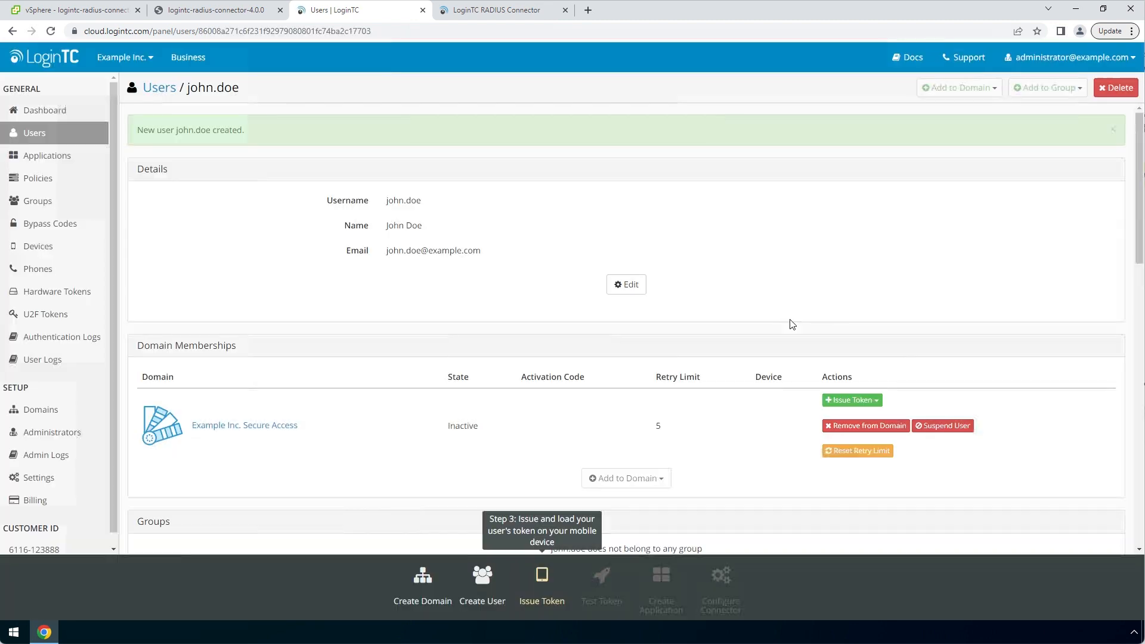
left_click(878, 402)
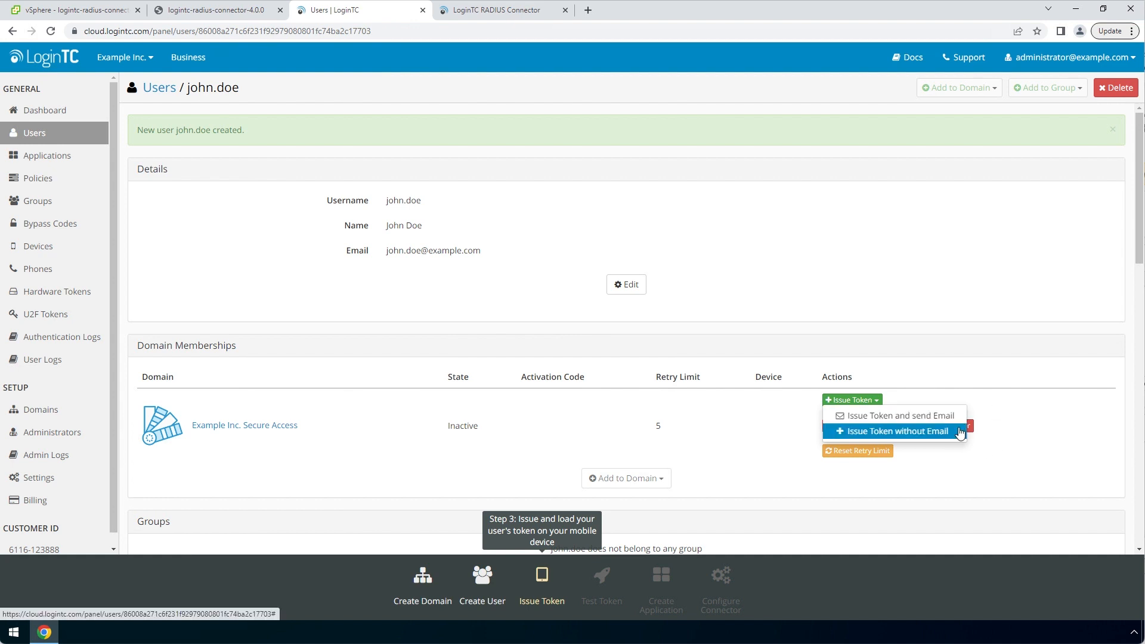
left_click(898, 431)
left_click(716, 188)
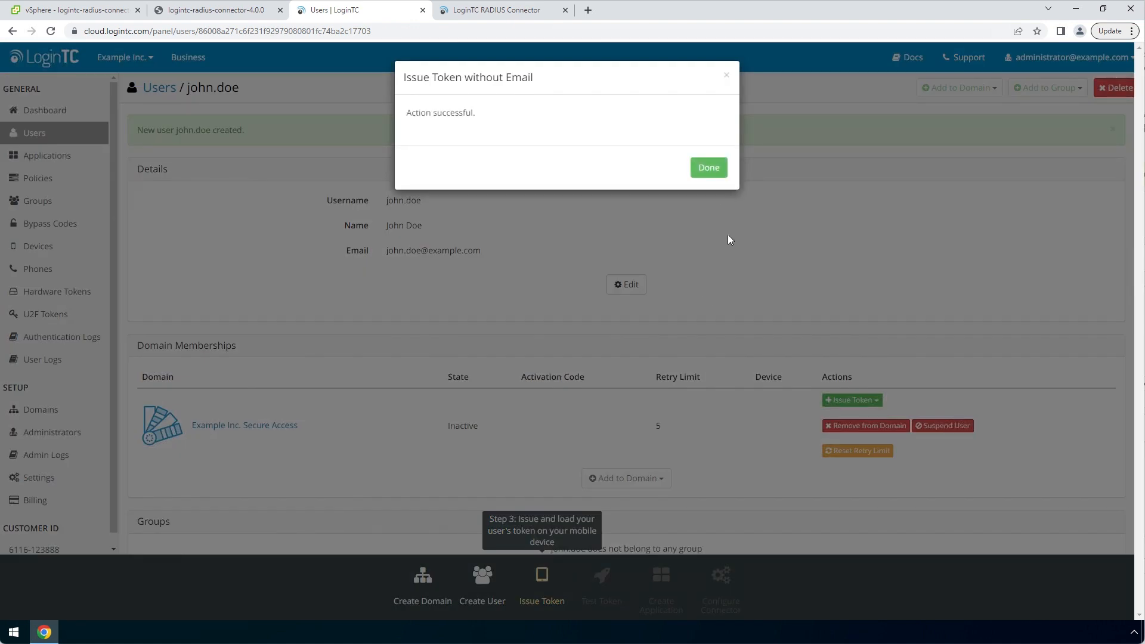
left_click(719, 173)
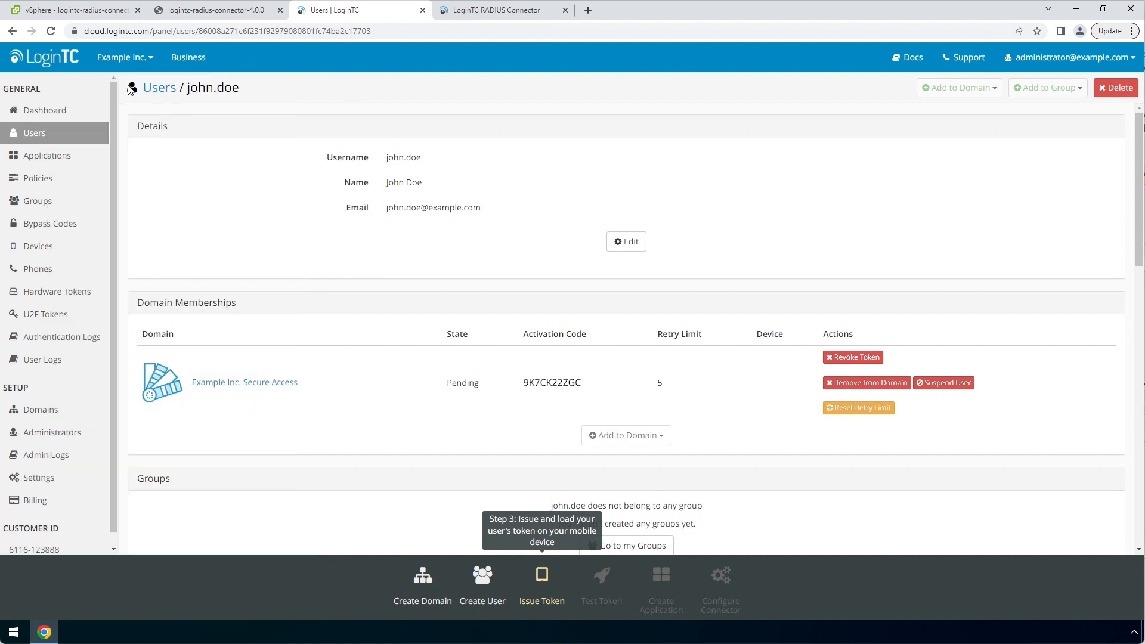
left_click(51, 32)
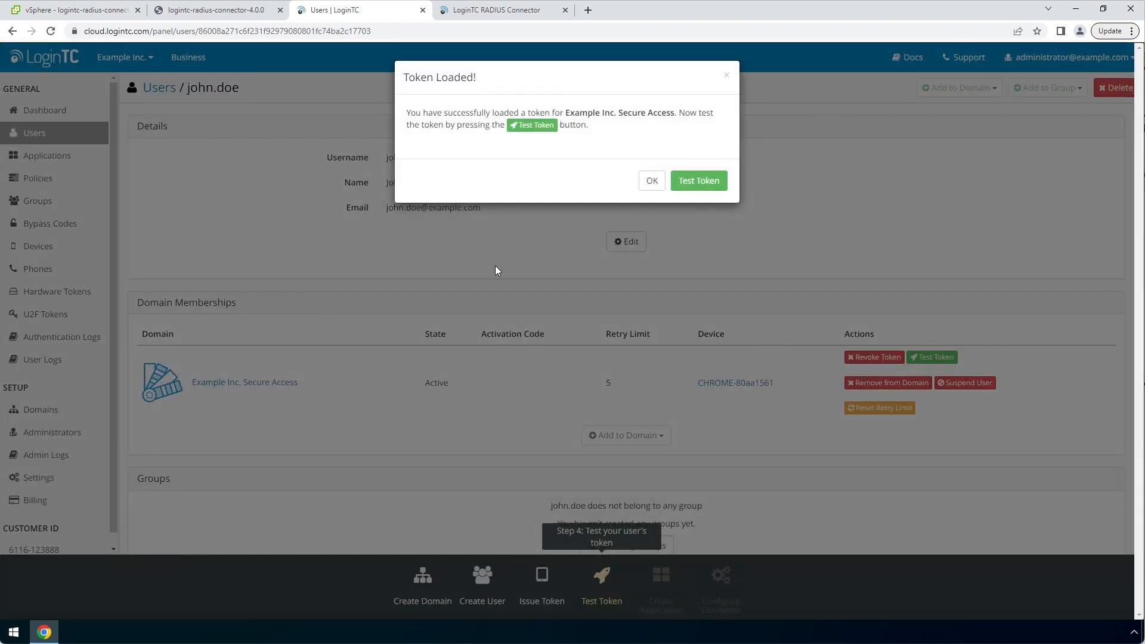
Send a test notification to the user's token, approve it on the phone, and return to the connector
left_click(699, 180)
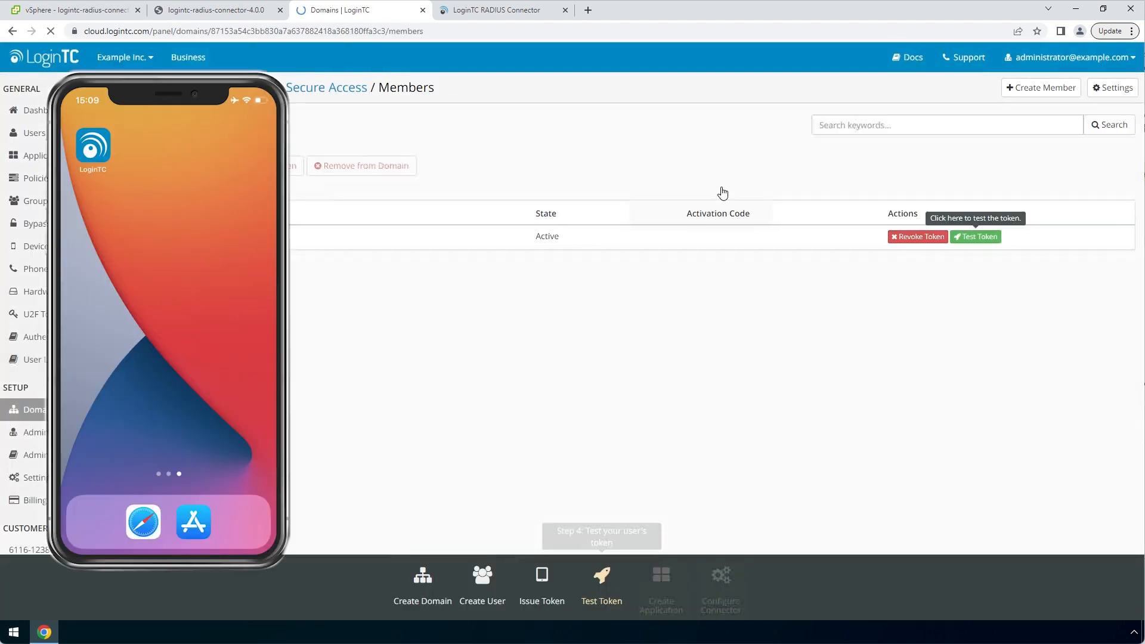
left_click(984, 241)
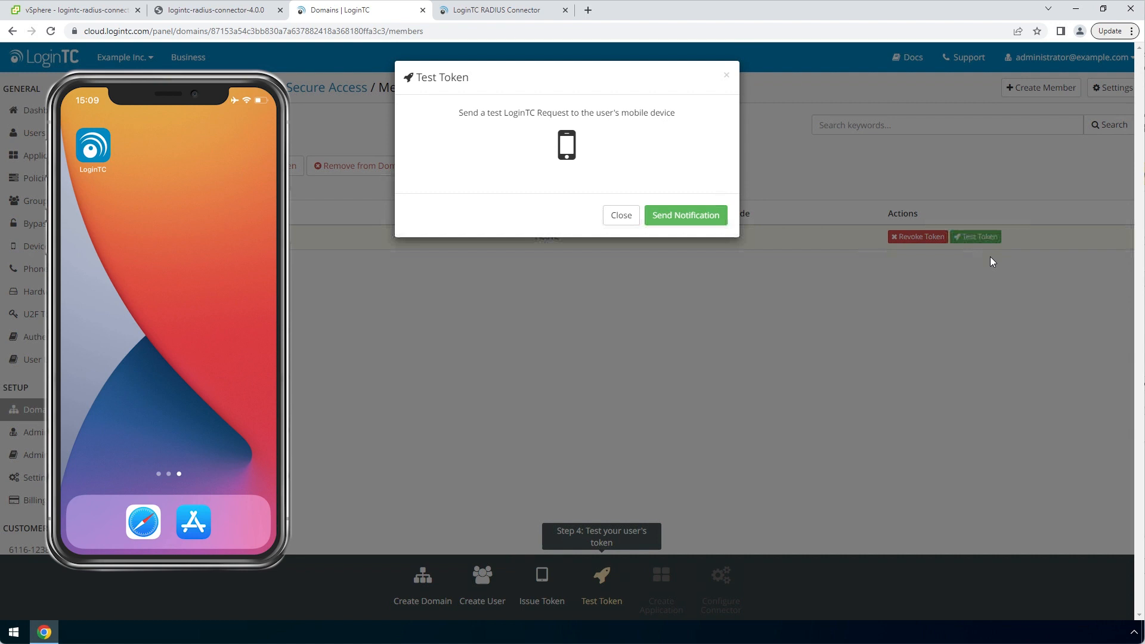
left_click(722, 216)
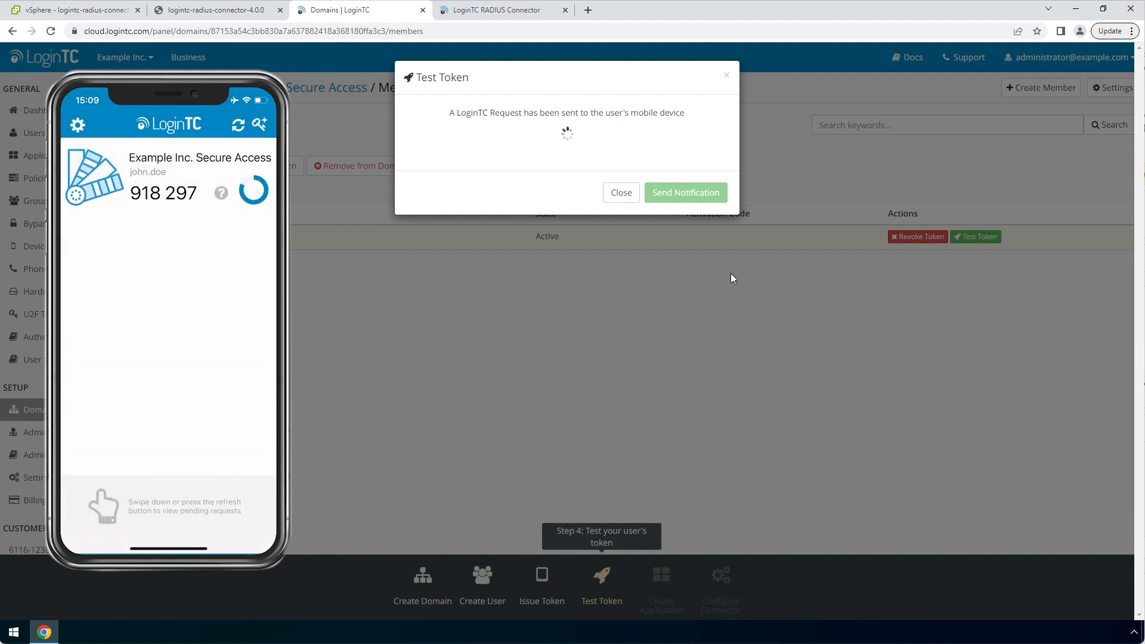
left_click(627, 278)
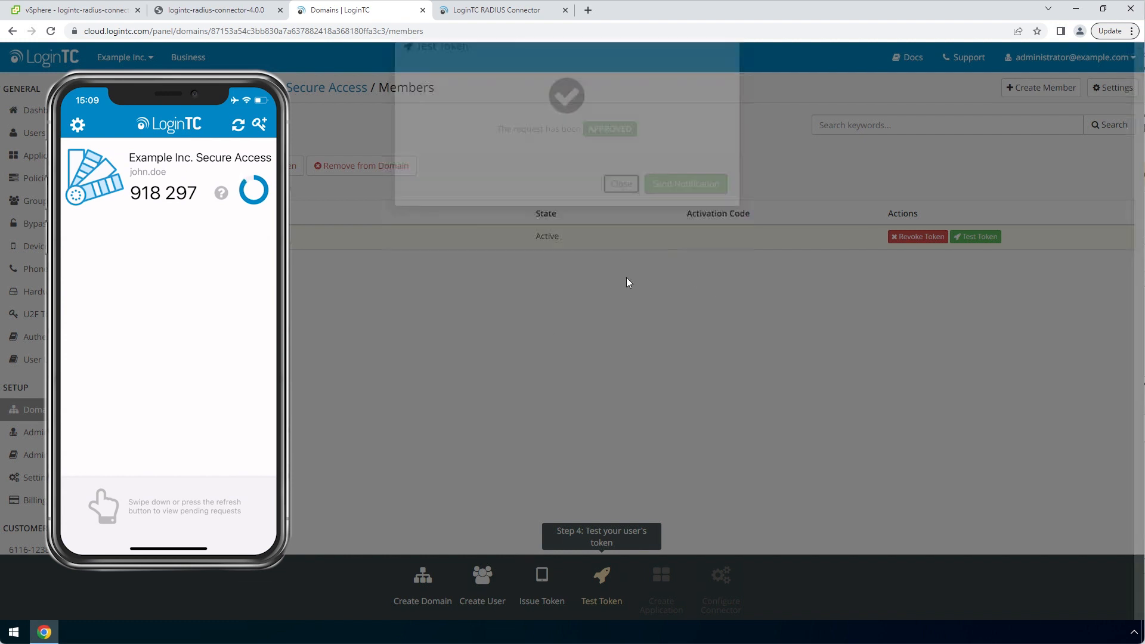
left_click(553, 17)
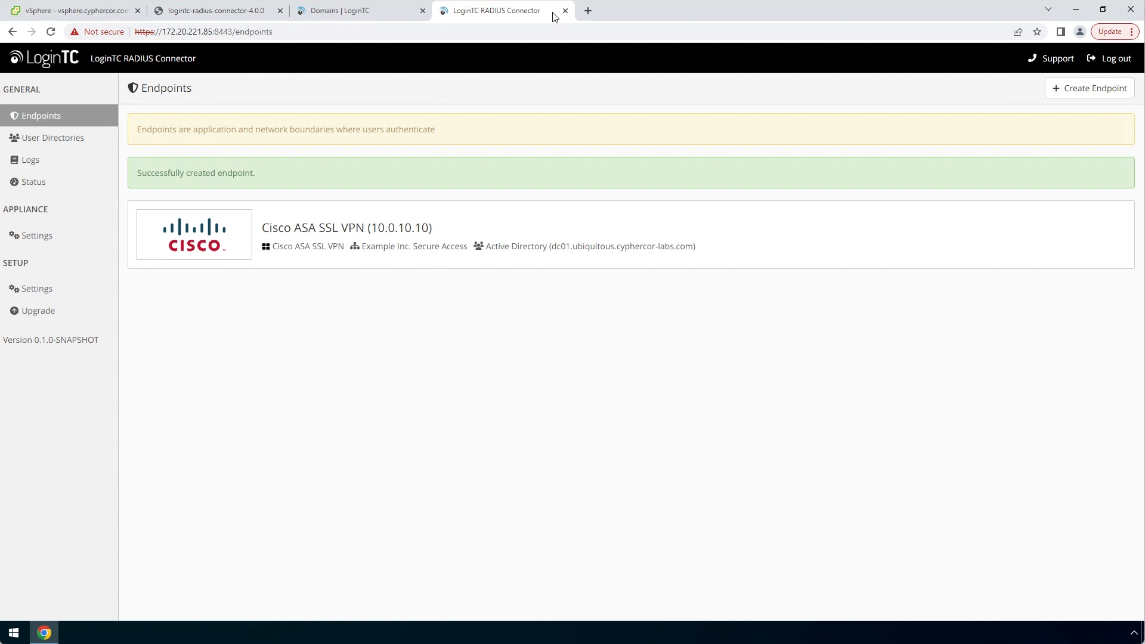
Run a simulated login on the Cisco ASA SSL VPN endpoint with the test user's credentials, answering 1 for push
left_click(751, 242)
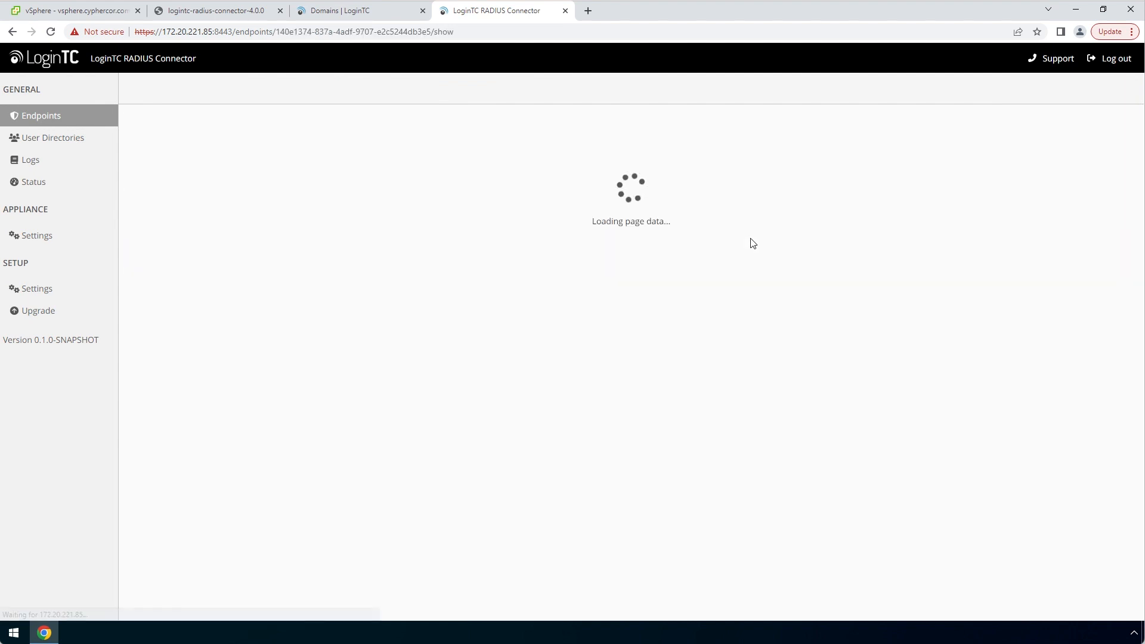
left_click(1032, 89)
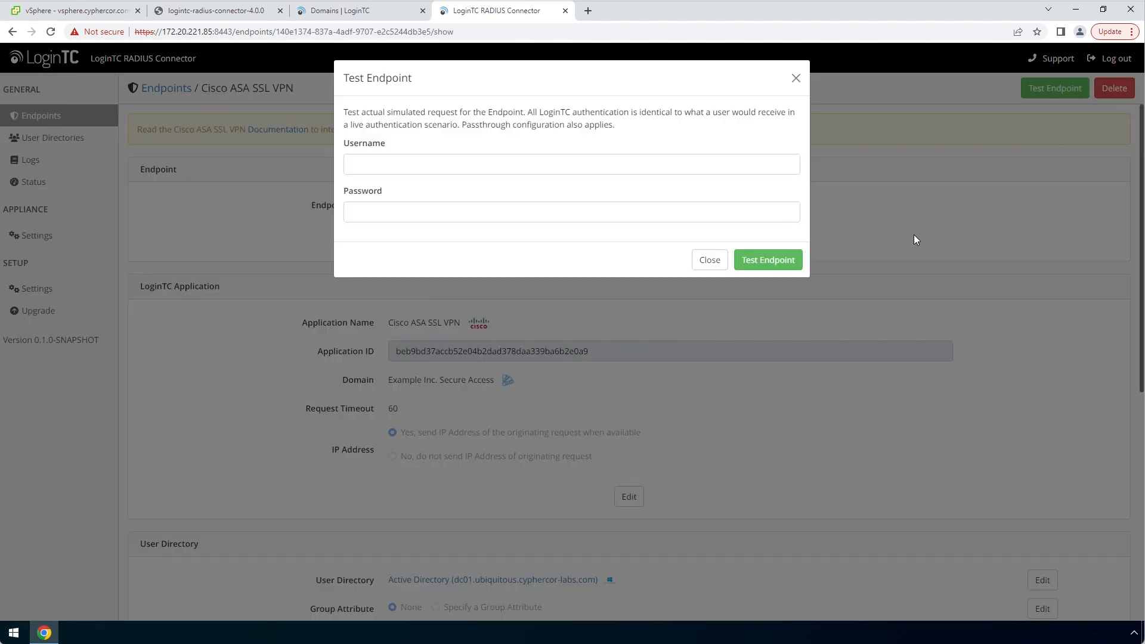
left_click(774, 165)
type("john")
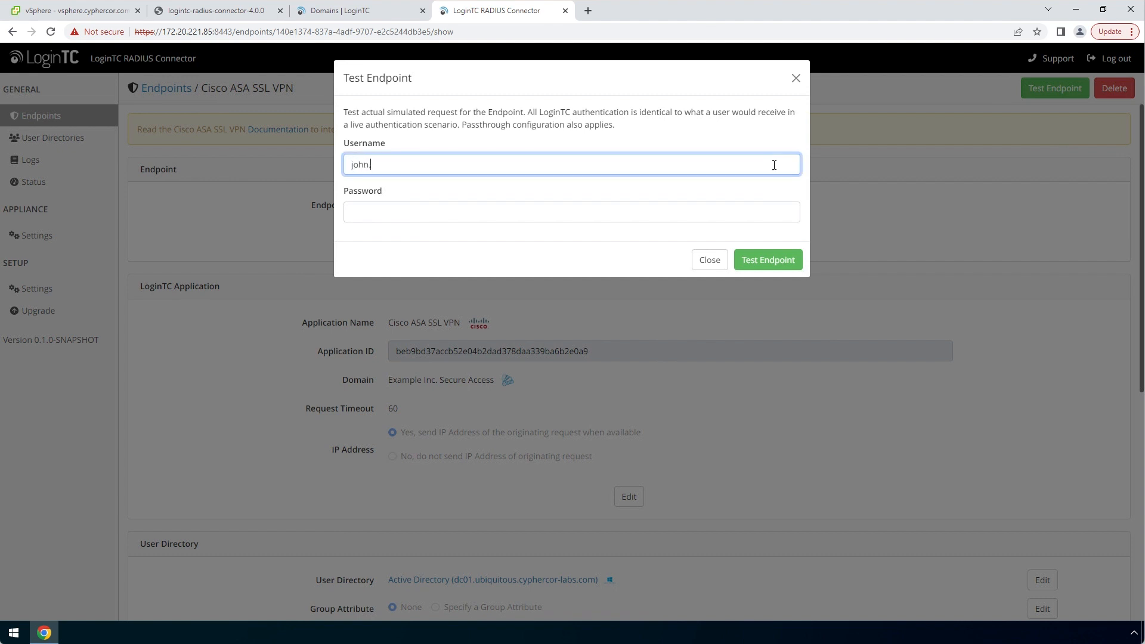
type(".doe")
left_click(720, 209)
type("*****")
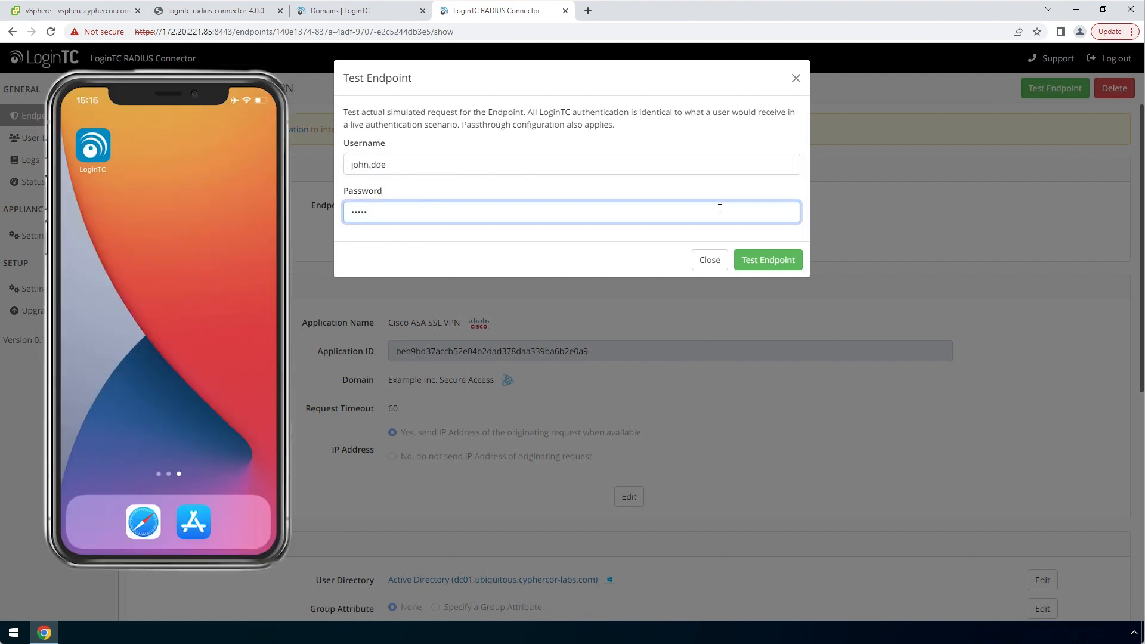
type("*****")
left_click(770, 253)
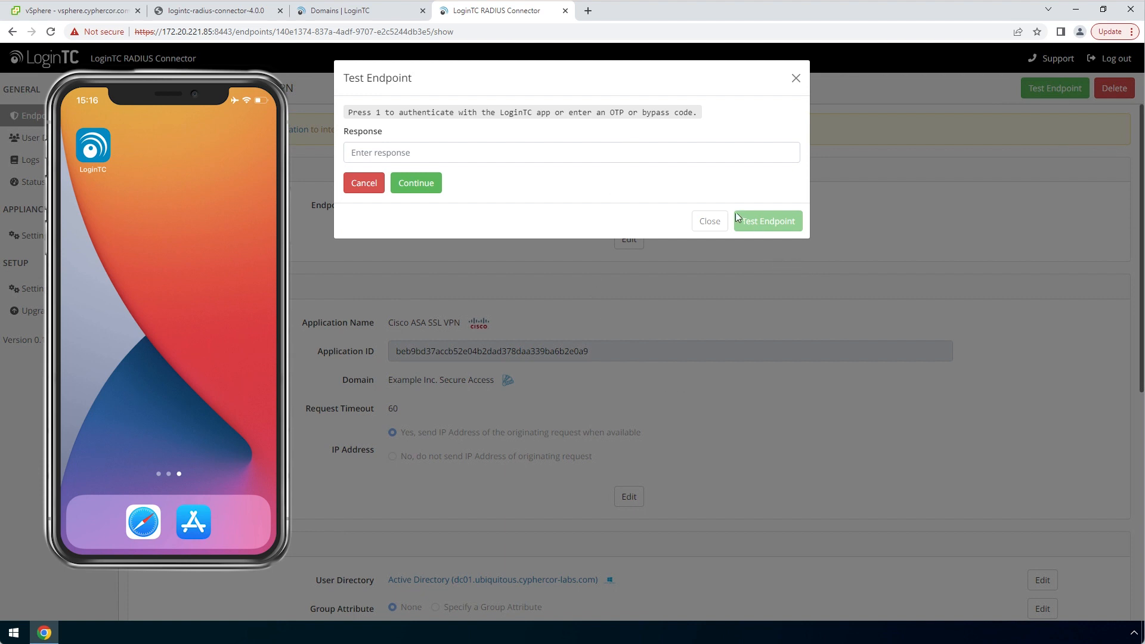
left_click(724, 160)
type("1")
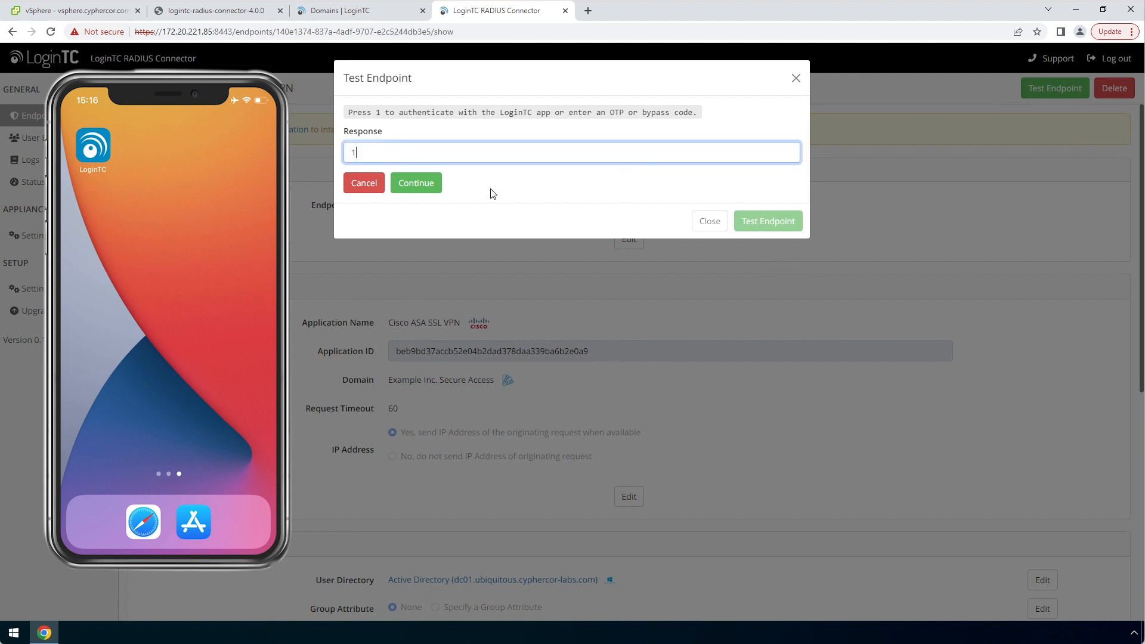
left_click(416, 183)
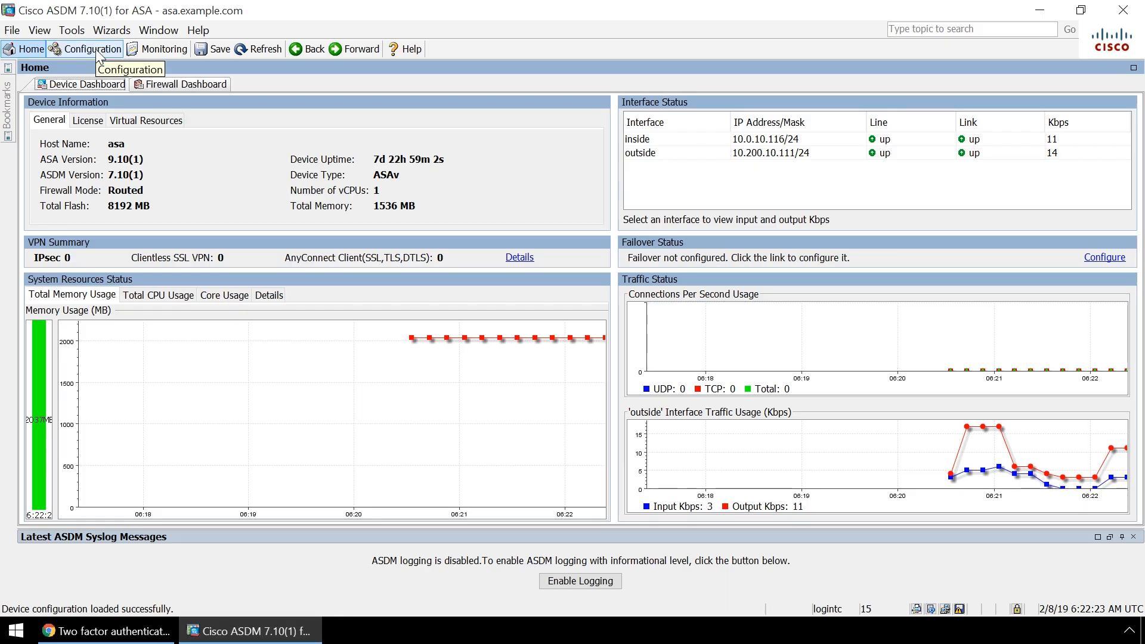
Under Remote Access VPN AAA Server Groups, create the RADIUS group LoginTC with Max Failed Attempts 1
left_click(97, 52)
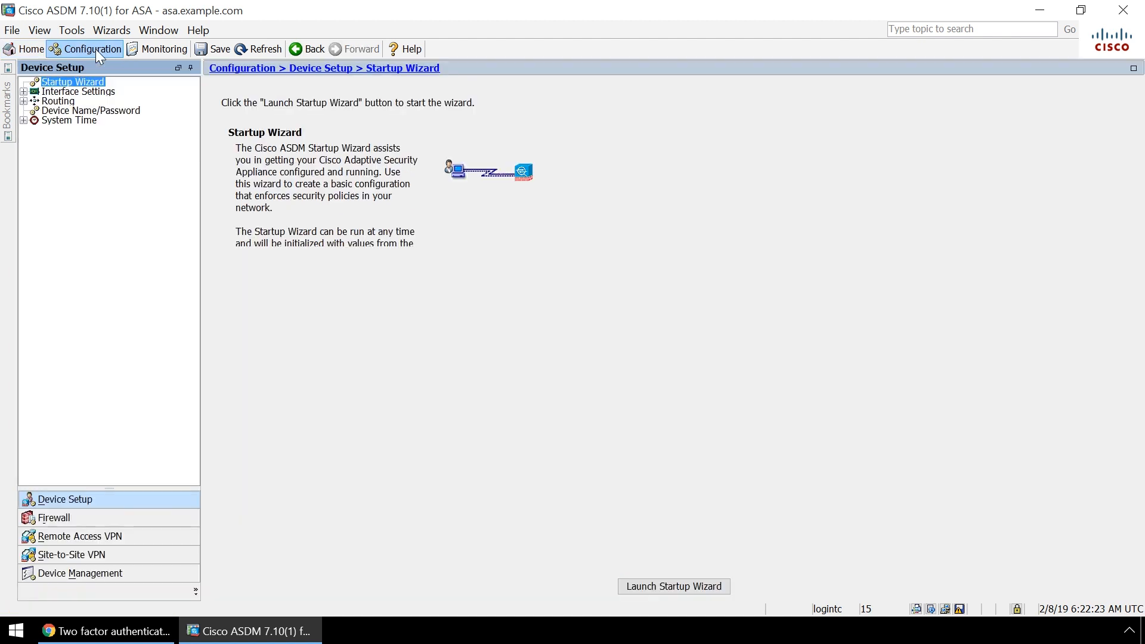
left_click(83, 540)
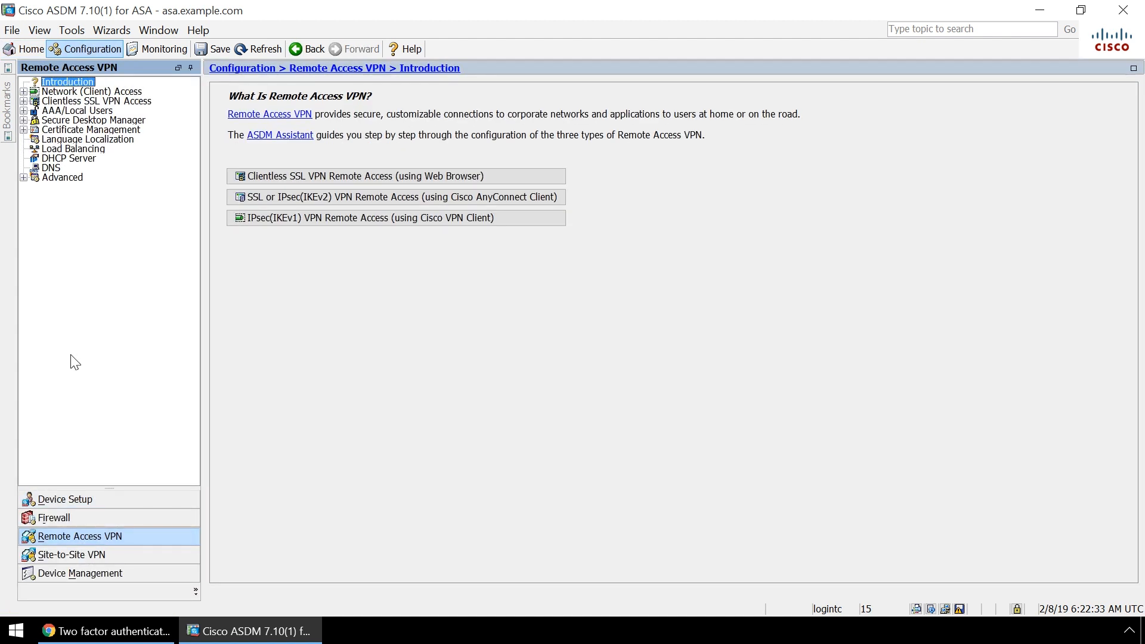
left_click(23, 110)
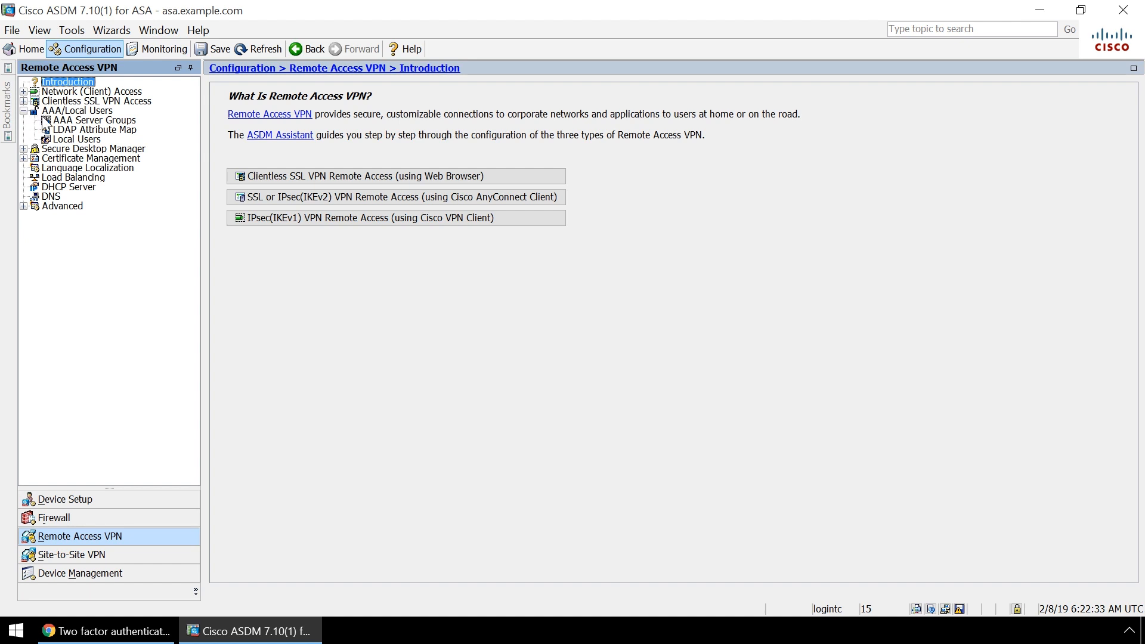
left_click(84, 121)
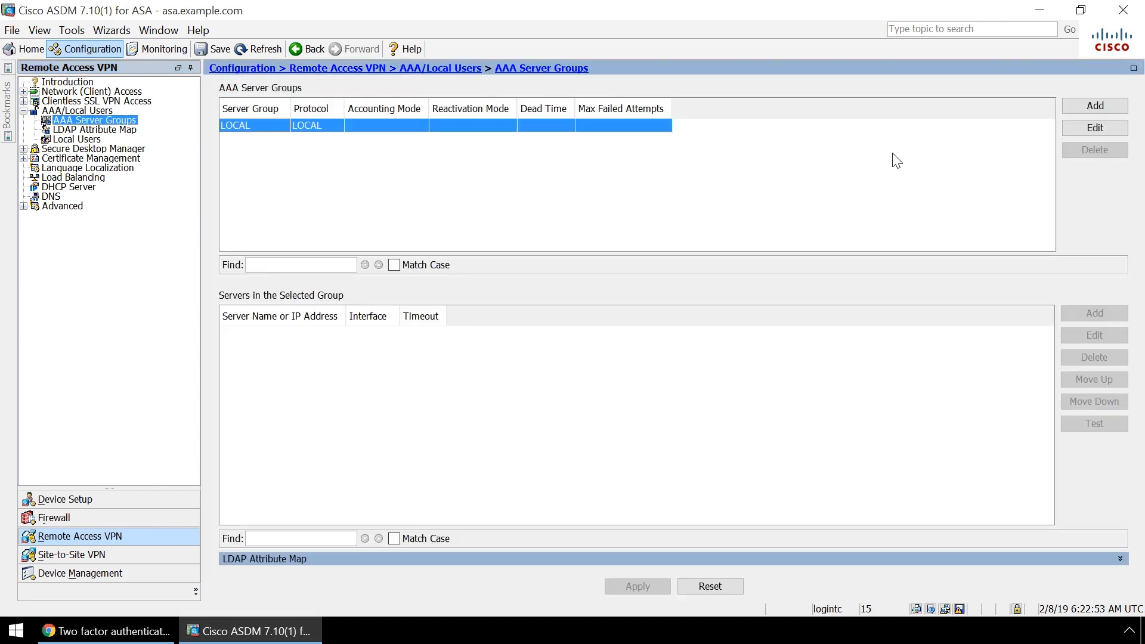
left_click(1095, 105)
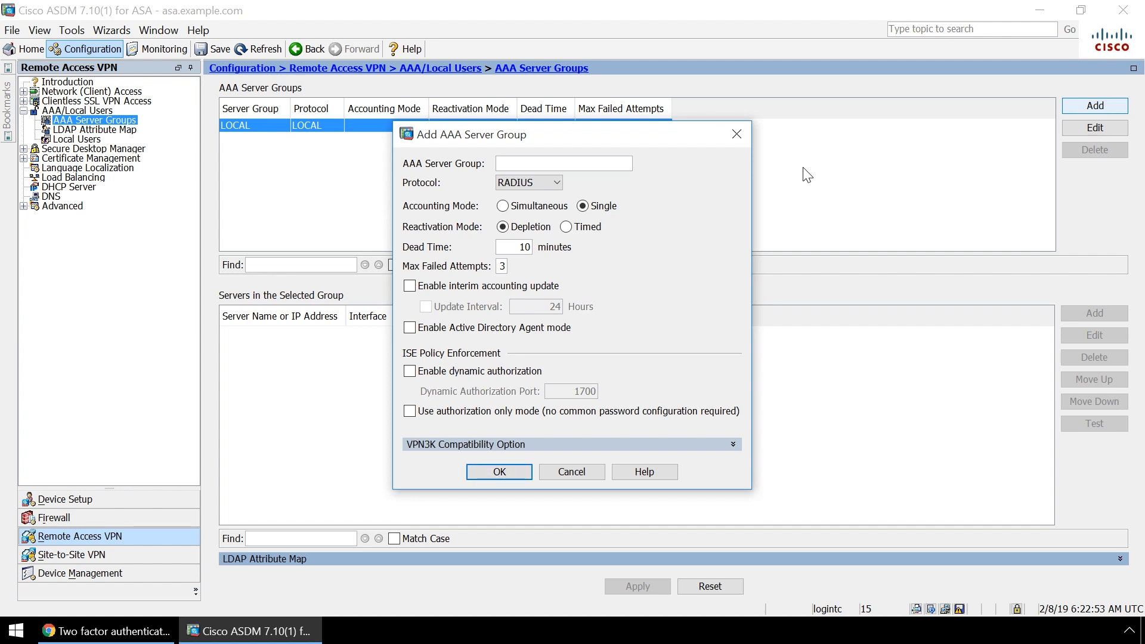
type("LoginTC")
double_click(503, 267)
type("1")
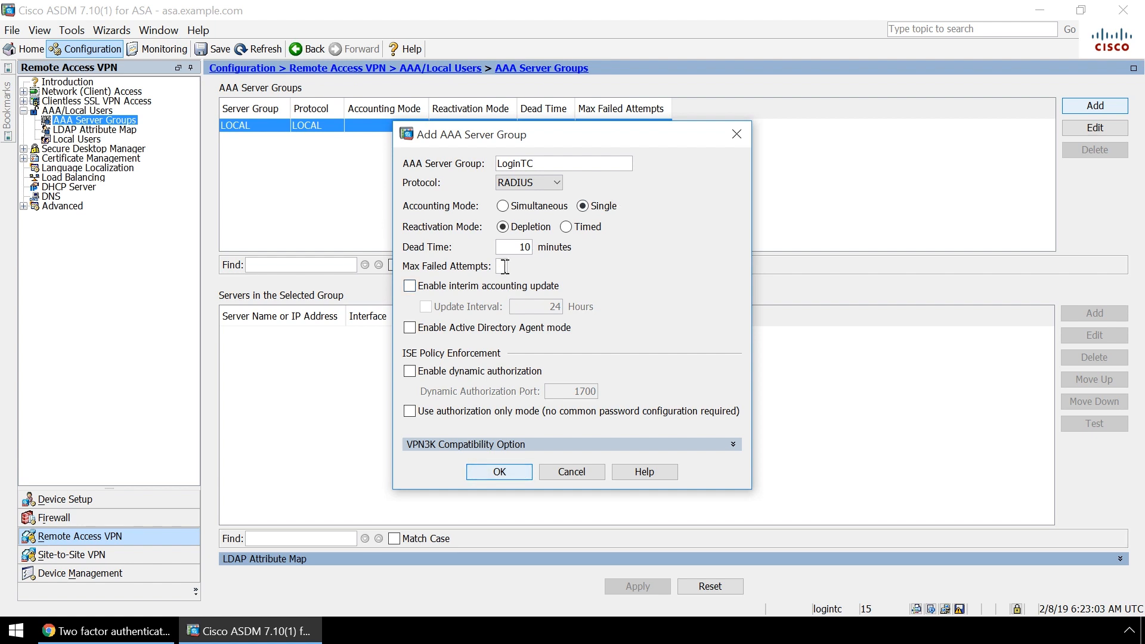
left_click(506, 470)
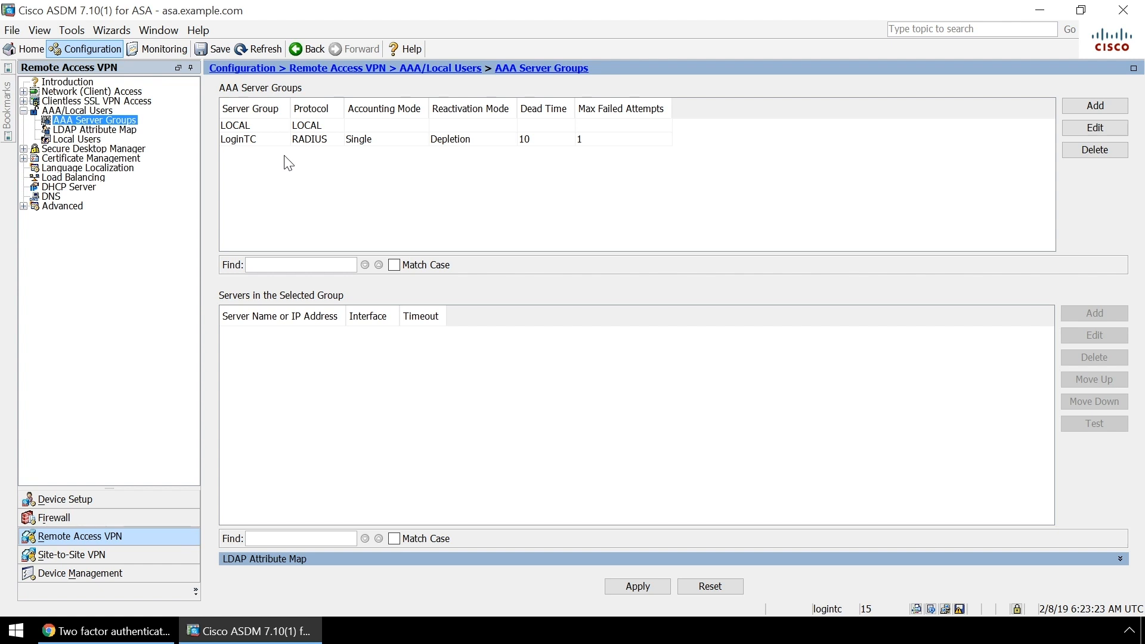
left_click(288, 139)
Add server 10.0.10.162 to the LoginTC group with a 70-second timeout
left_click(1091, 315)
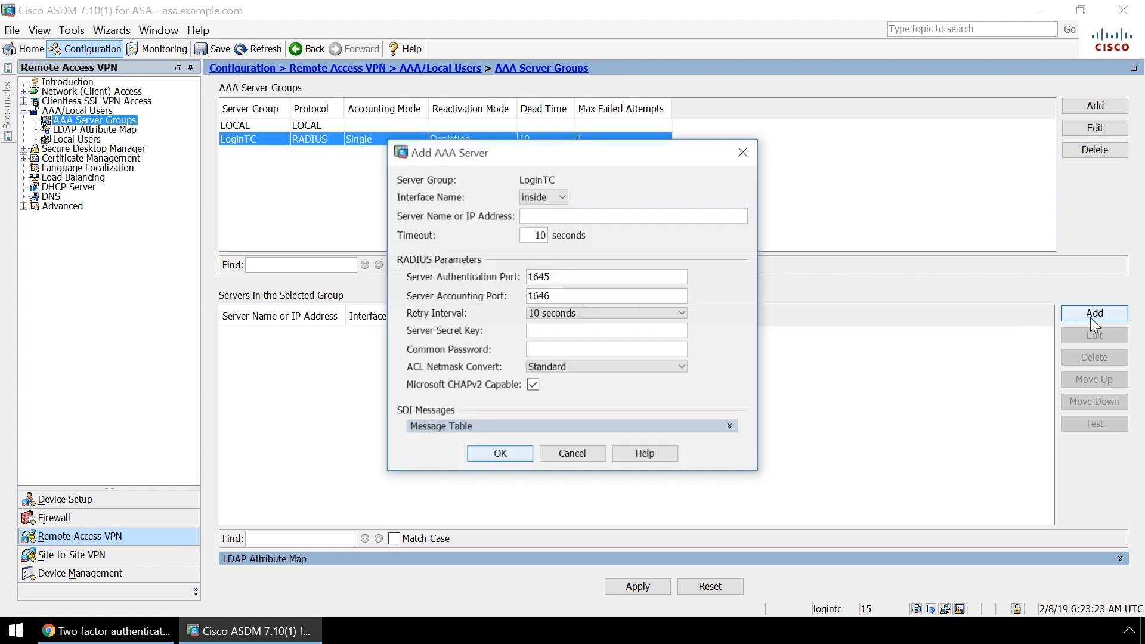
left_click(560, 216)
type("10")
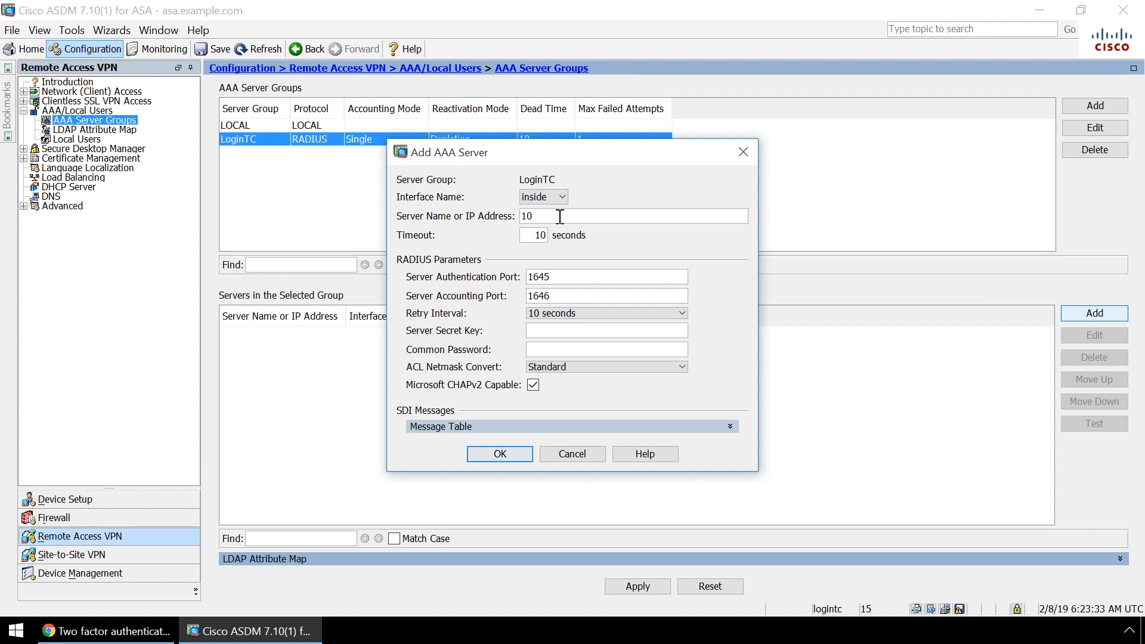
type(".0.10.162")
double_click(542, 235)
key("BackSpace")
type("70")
Set ports 1812/1813, enter the shared secret, disable Microsoft CHAPv2, and apply the changes
left_click(576, 279)
key("BackSpace")
key("BackSpace")
key("BackSpace")
key("BackSpace")
type("1812")
left_click(576, 296)
key("BackSpace")
key("BackSpace")
key("BackSpace")
key("BackSpace")
type("1813")
left_click(576, 332)
type("••••••••••")
left_click(535, 390)
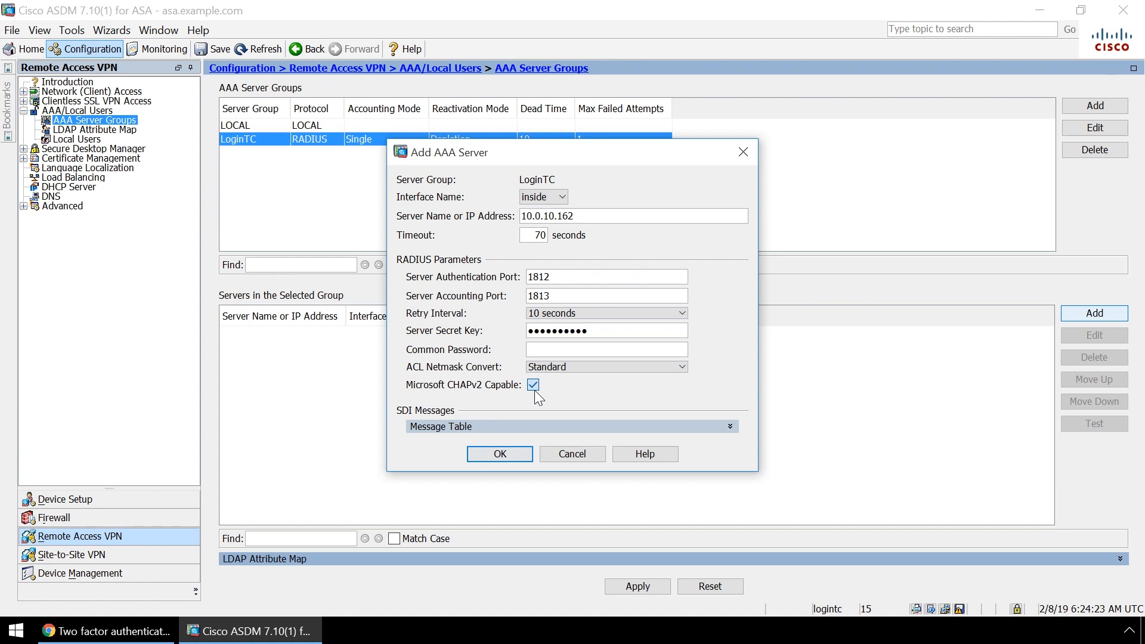
left_click(518, 456)
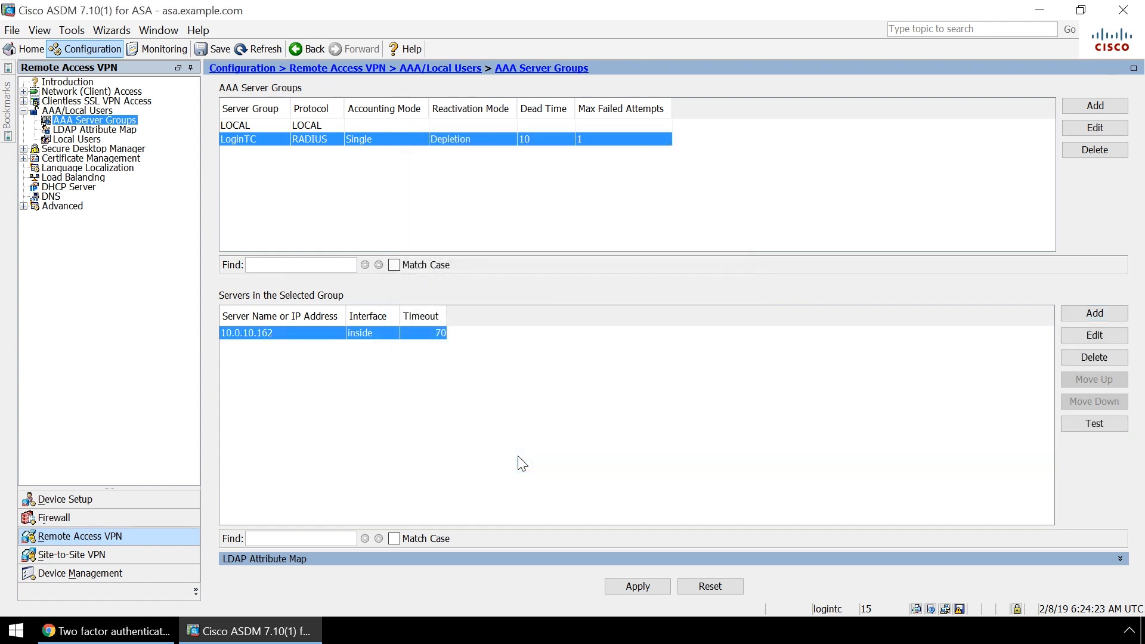
left_click(633, 586)
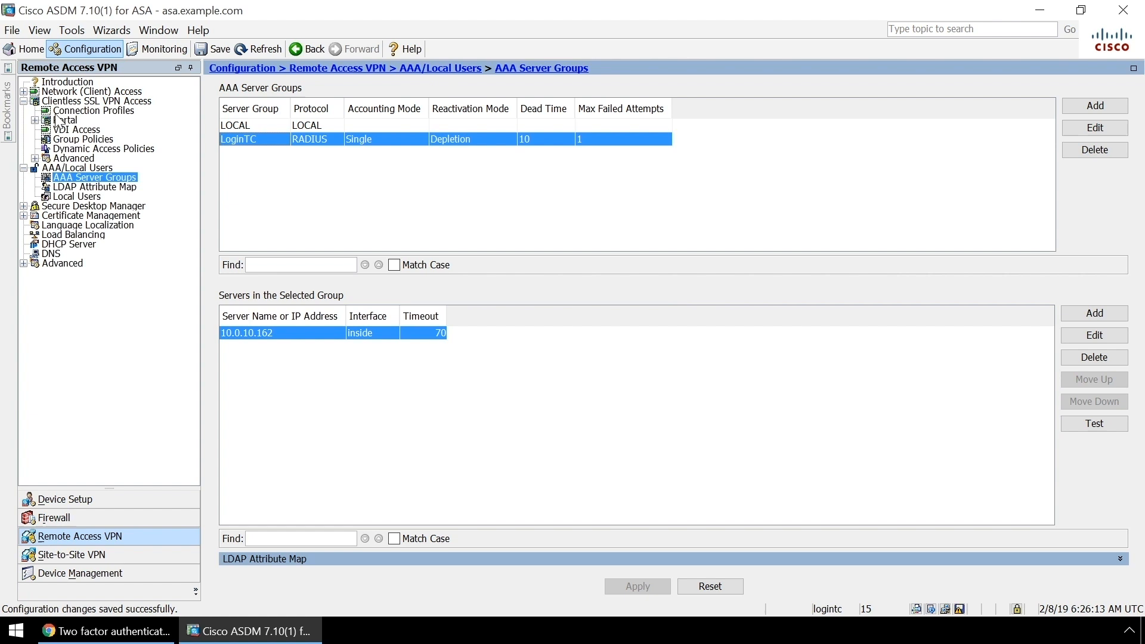
left_click(71, 113)
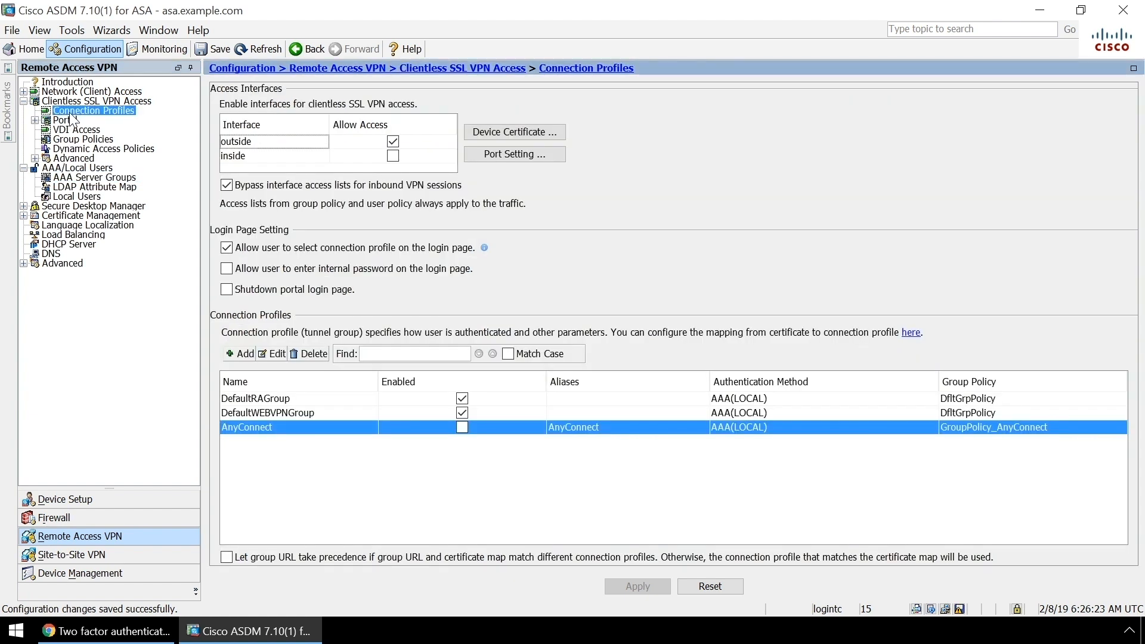
Set the clientless SSL VPN AnyConnect profile's AAA Server Group to LoginTC and apply
left_click(275, 354)
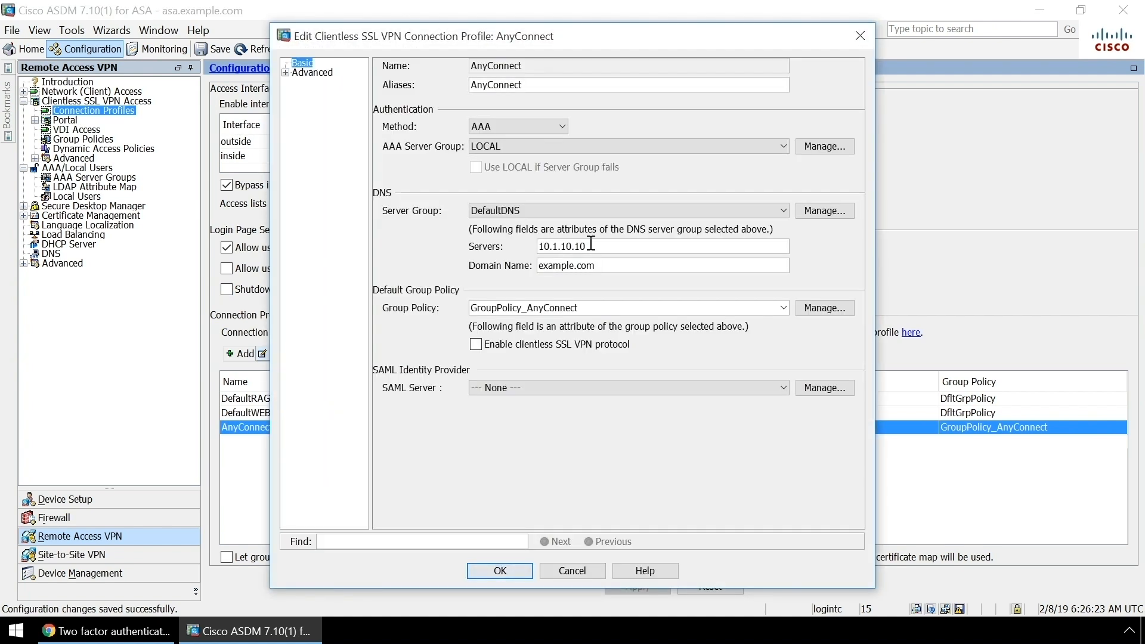
left_click(786, 147)
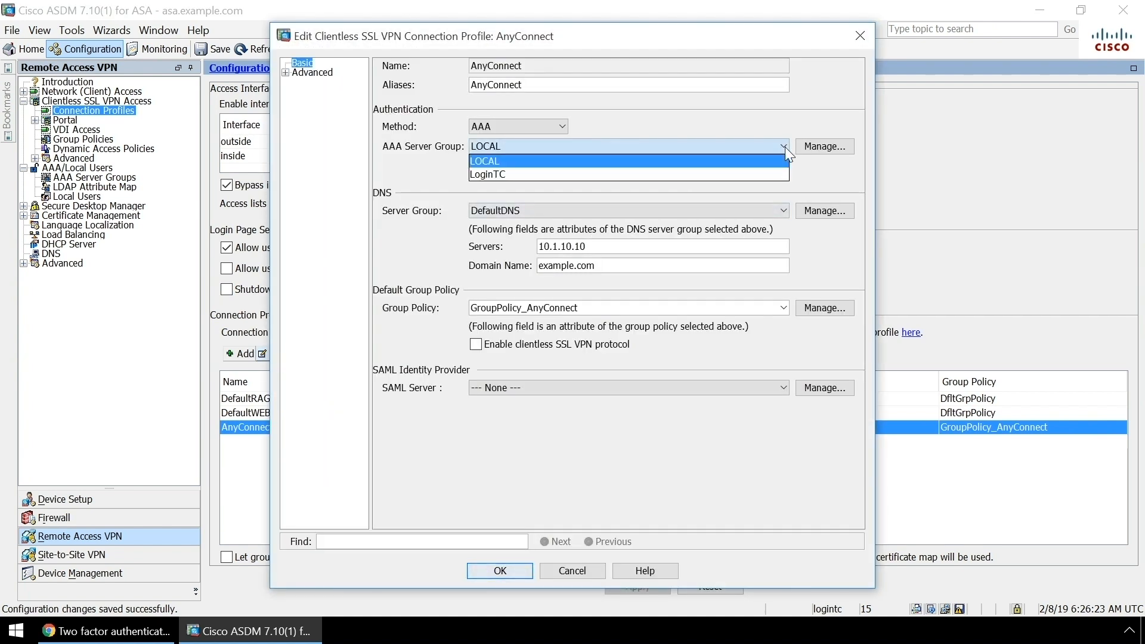
left_click(764, 172)
left_click(514, 571)
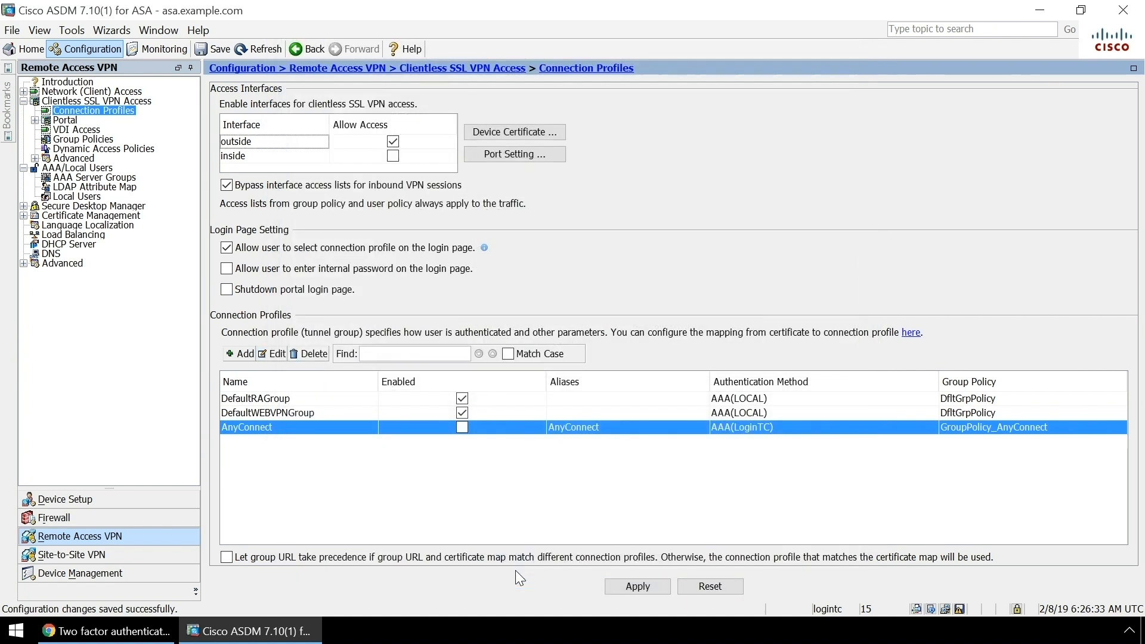
left_click(629, 588)
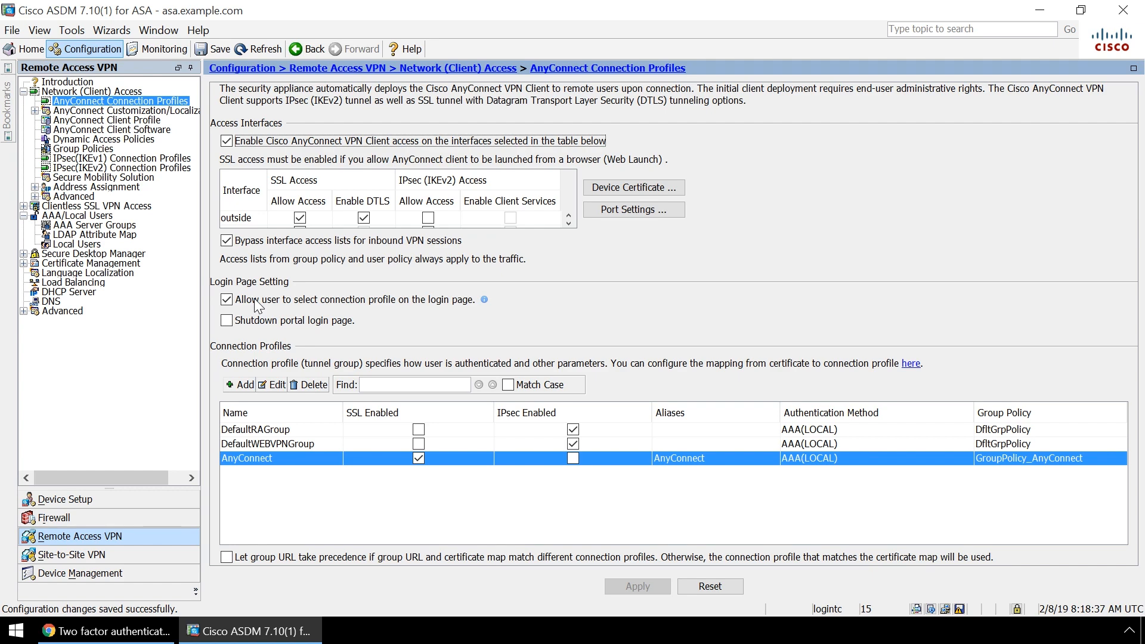
Set the AnyConnect client connection profile's AAA Server Group to LoginTC and apply
left_click(277, 384)
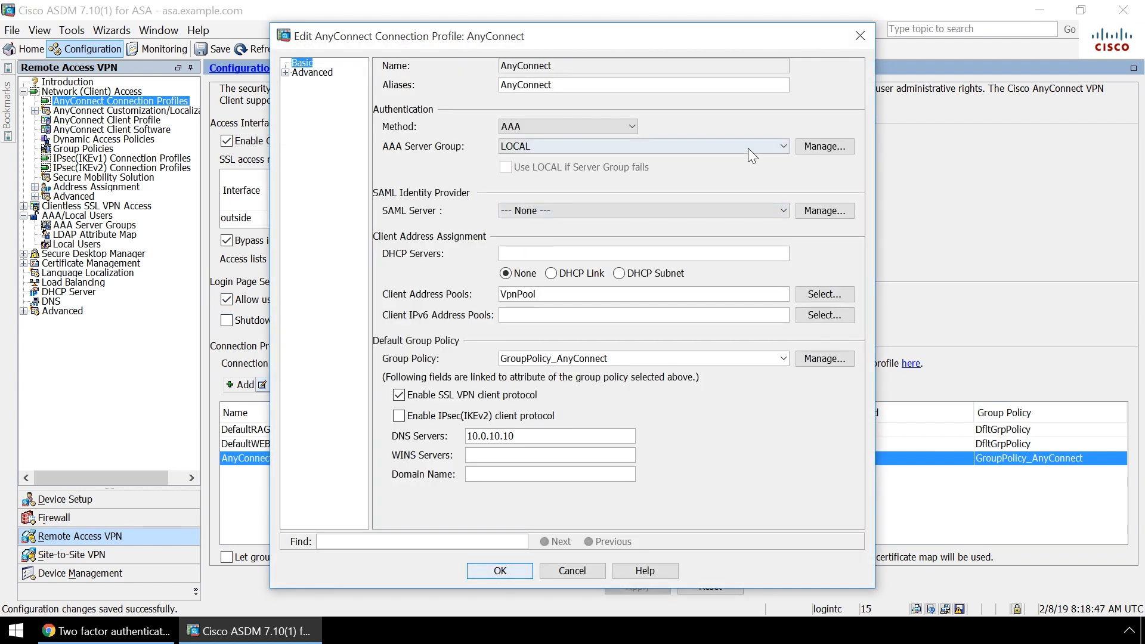
left_click(785, 147)
left_click(767, 173)
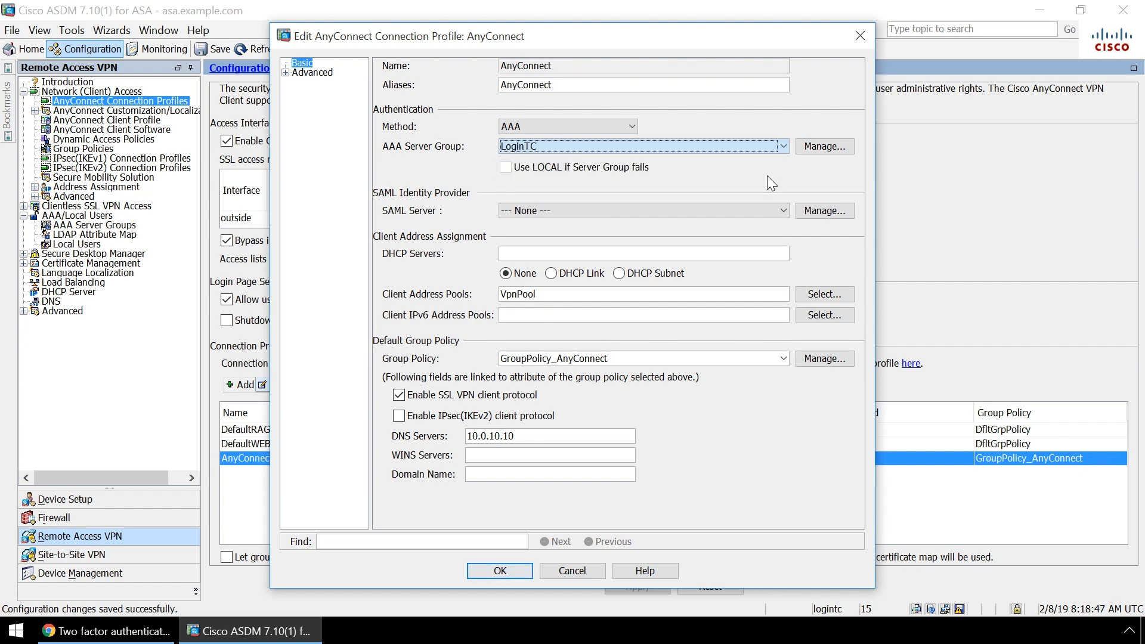
left_click(521, 569)
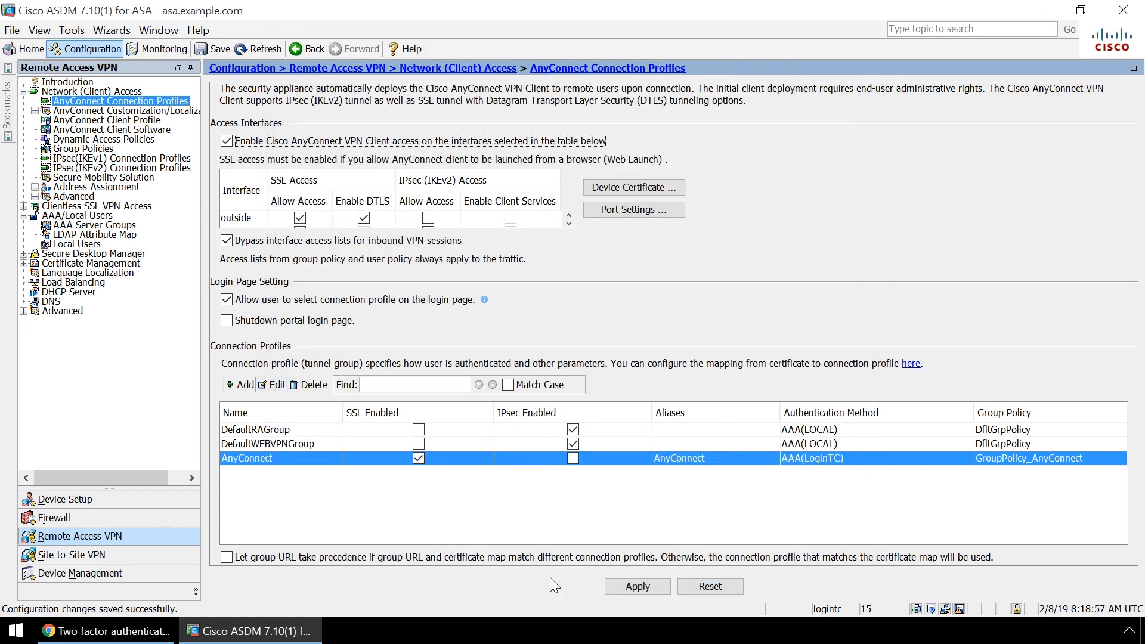
left_click(646, 586)
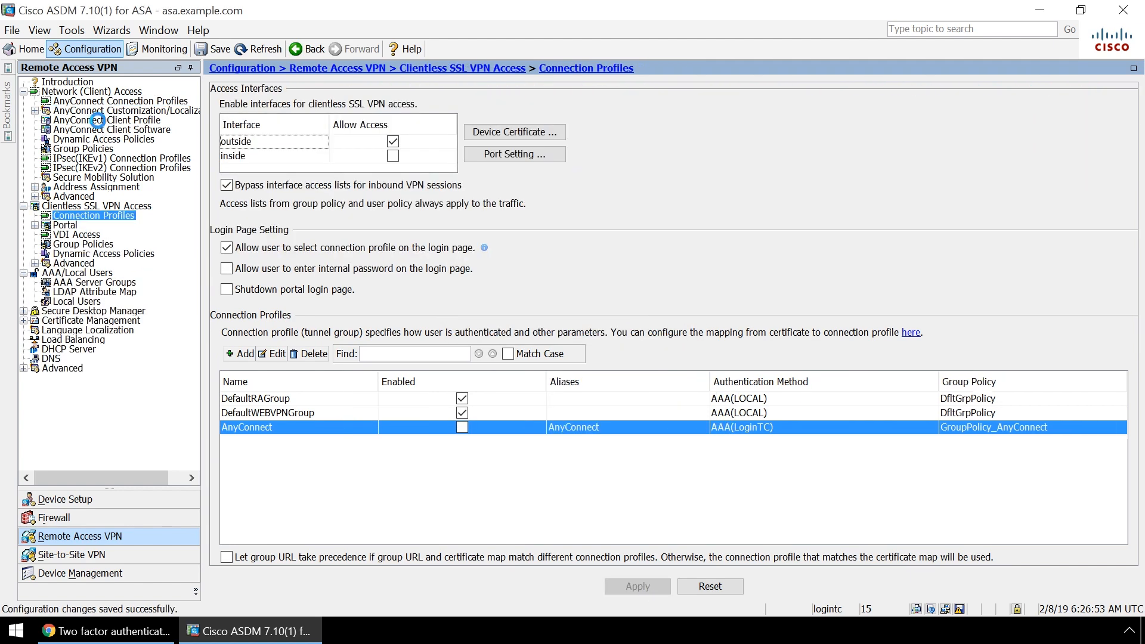
Create an AnyConnect client profile named anyconnect assigned to GroupPolicy_AnyConnect
left_click(98, 120)
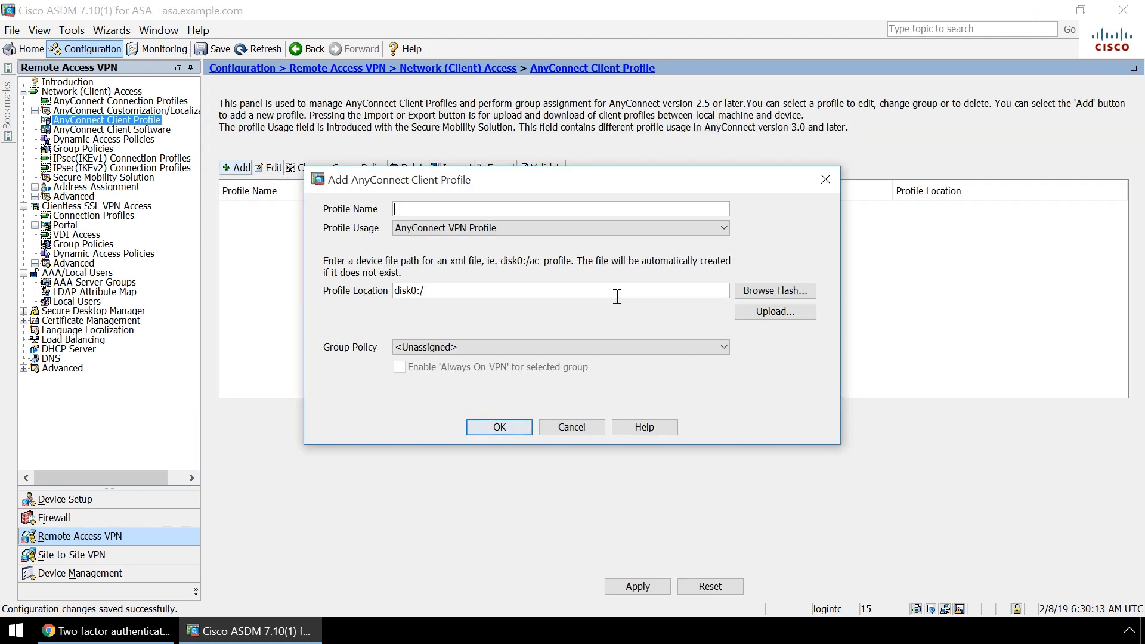
type("anyconnect")
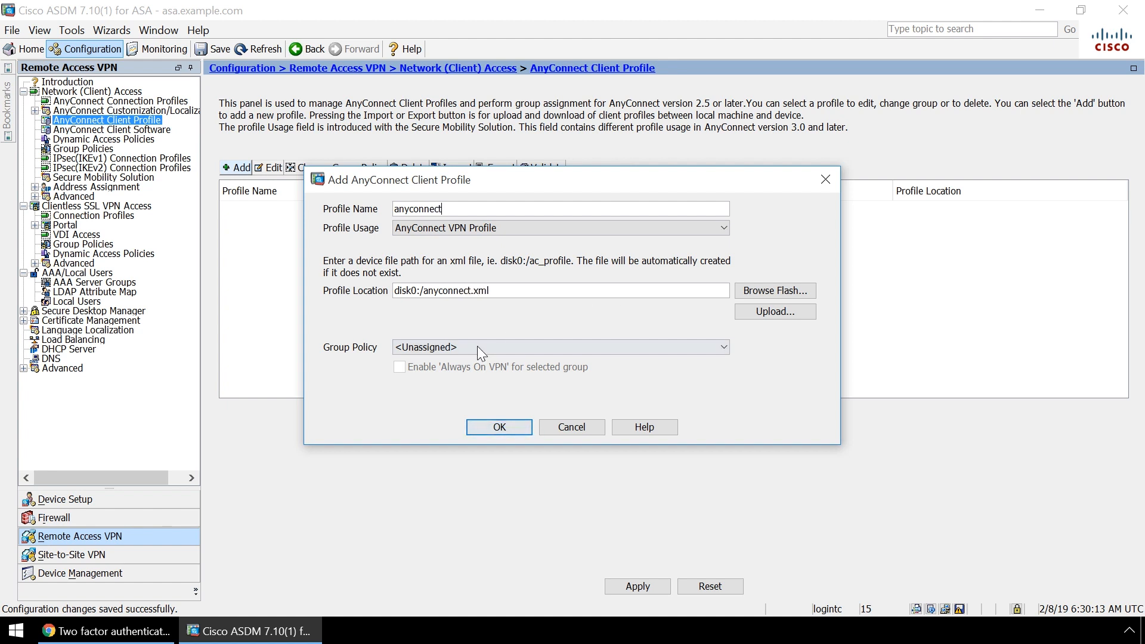
left_click(477, 347)
left_click(477, 375)
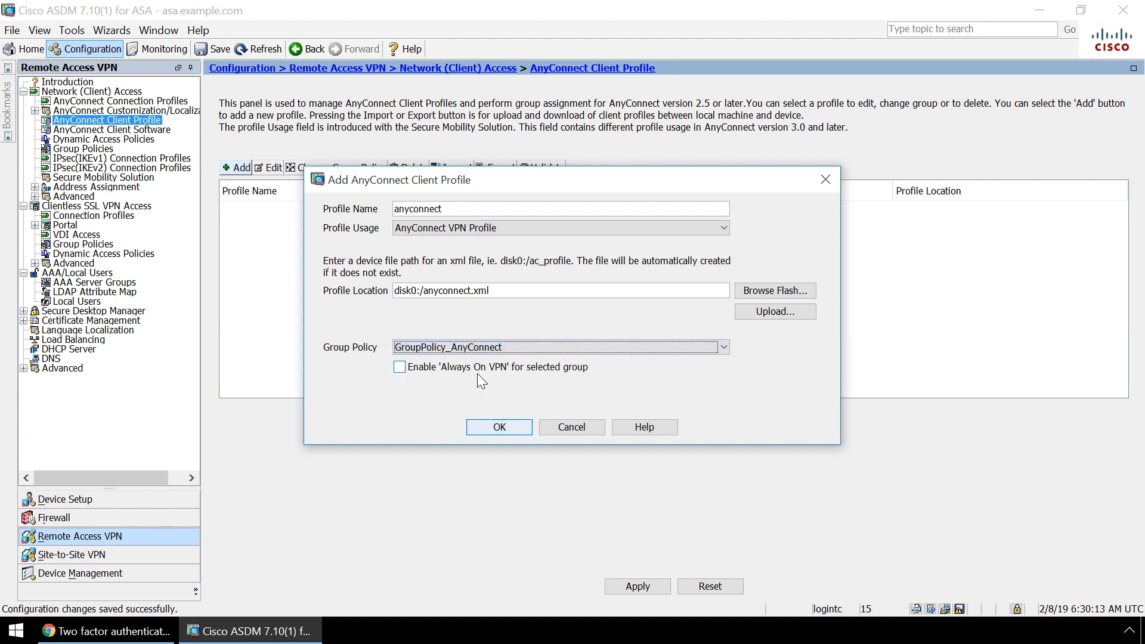
left_click(498, 427)
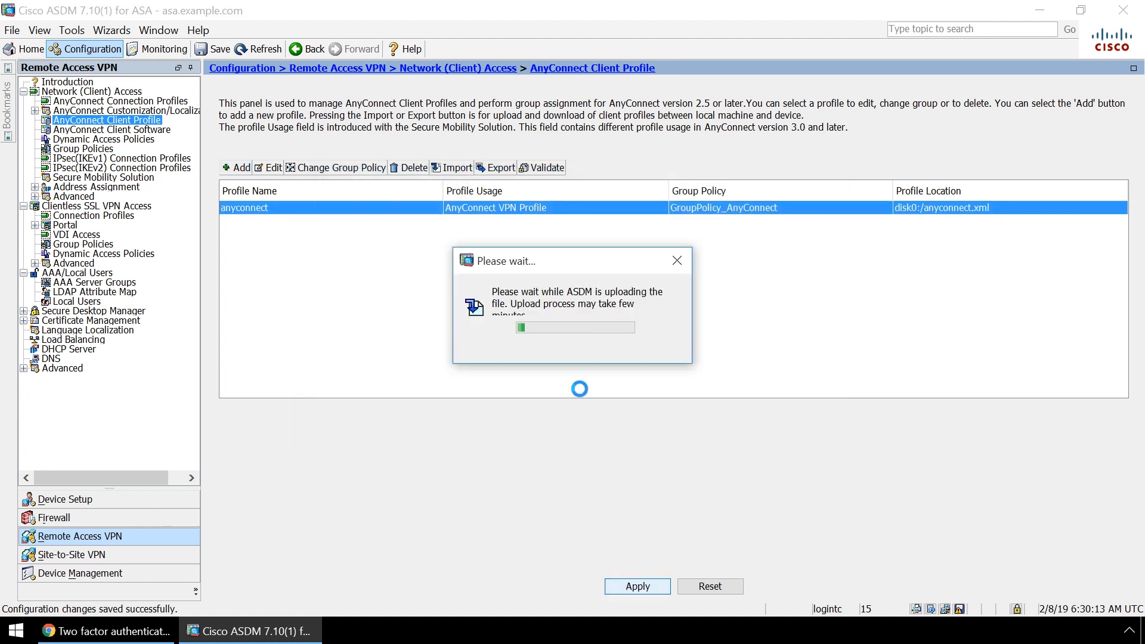
In the anyconnect profile, turn off Auto Reconnect and set Authentication Timeout to 80 seconds
left_click(268, 168)
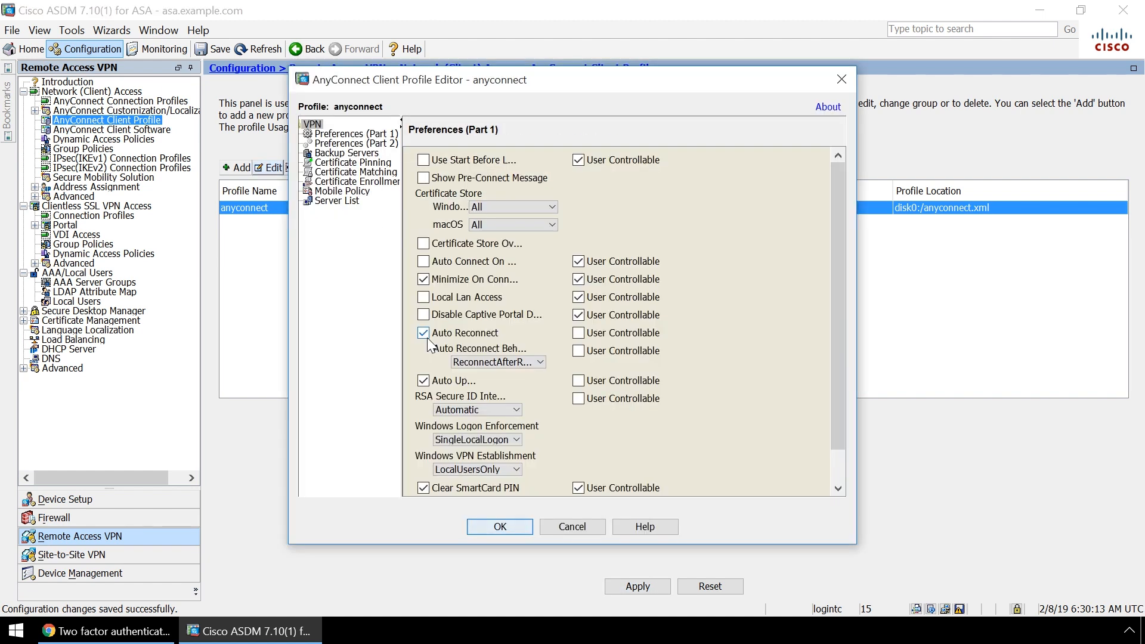
left_click(425, 334)
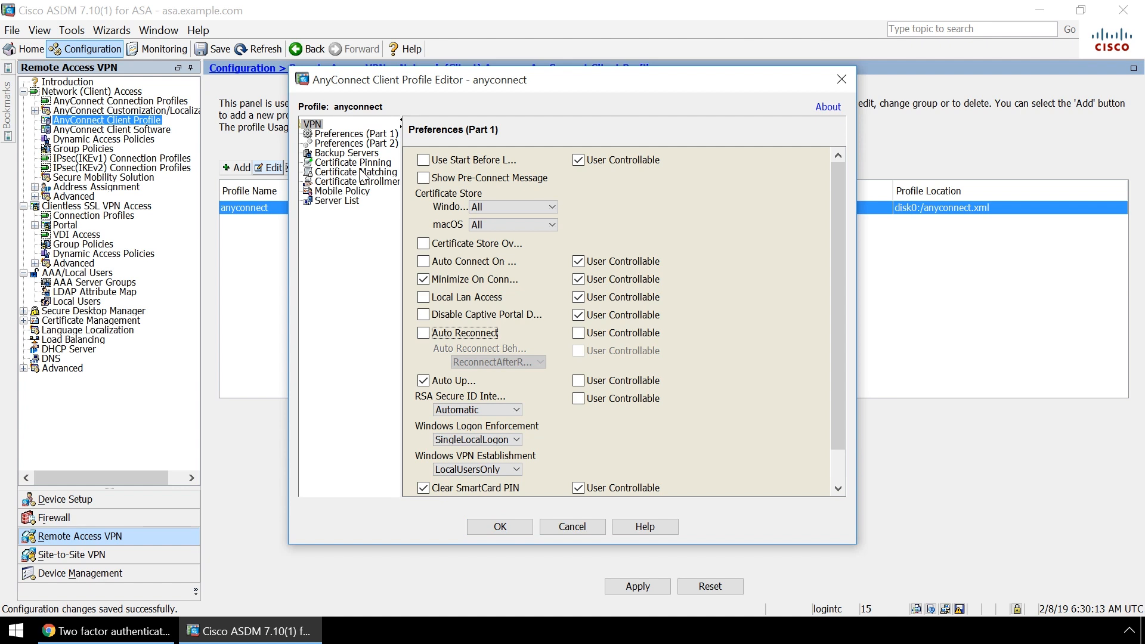
left_click(356, 144)
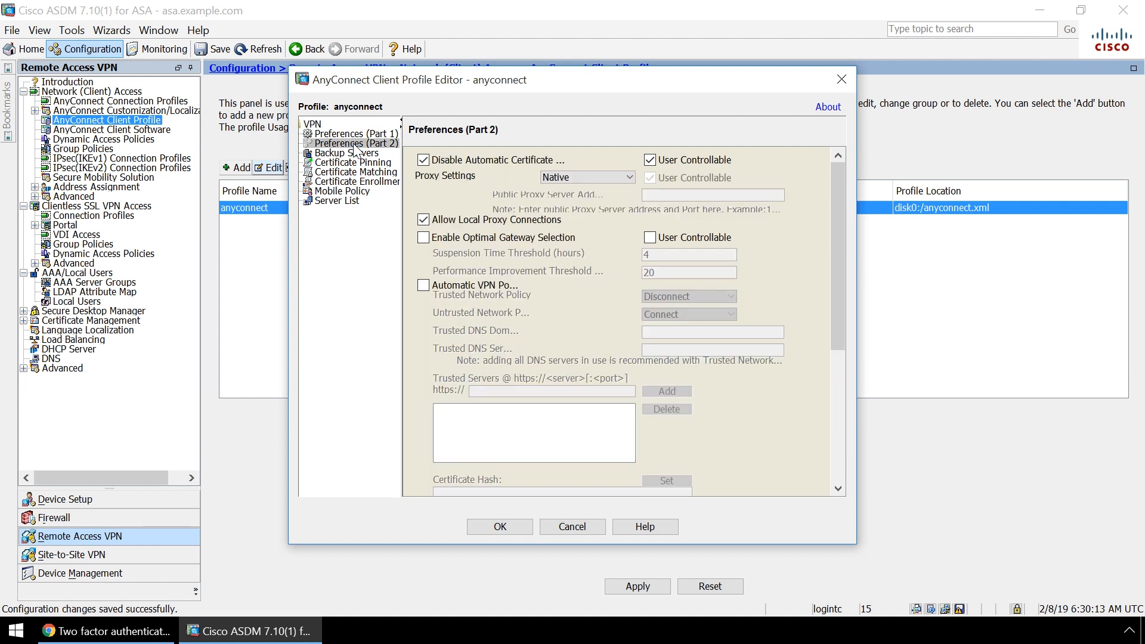
left_click_drag(839, 208, 846, 418)
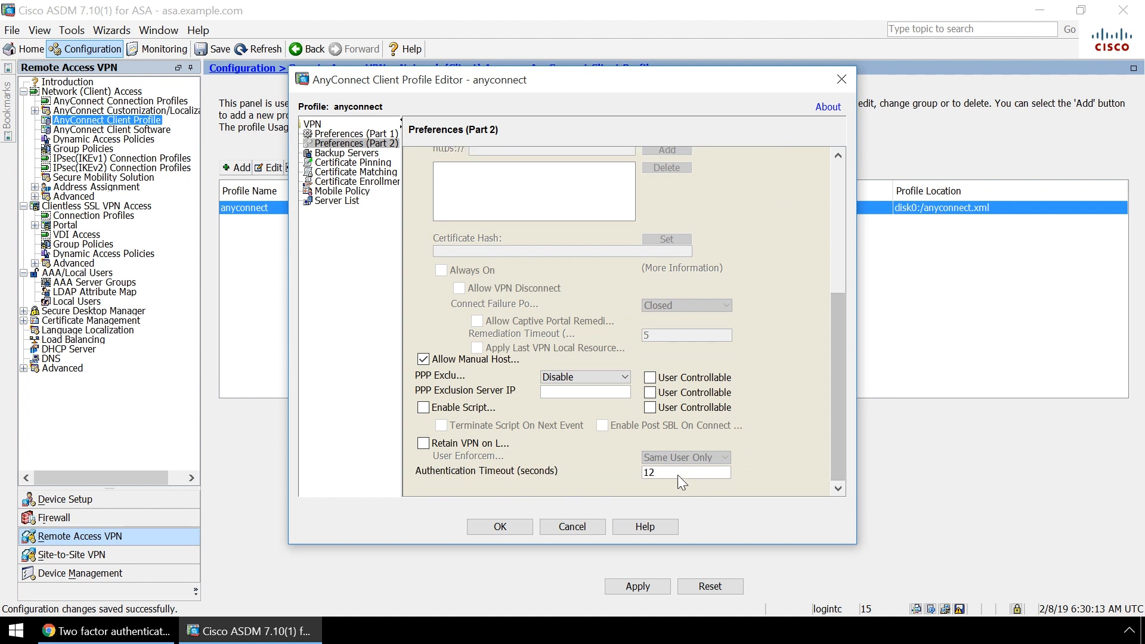
left_click_drag(678, 475, 642, 472)
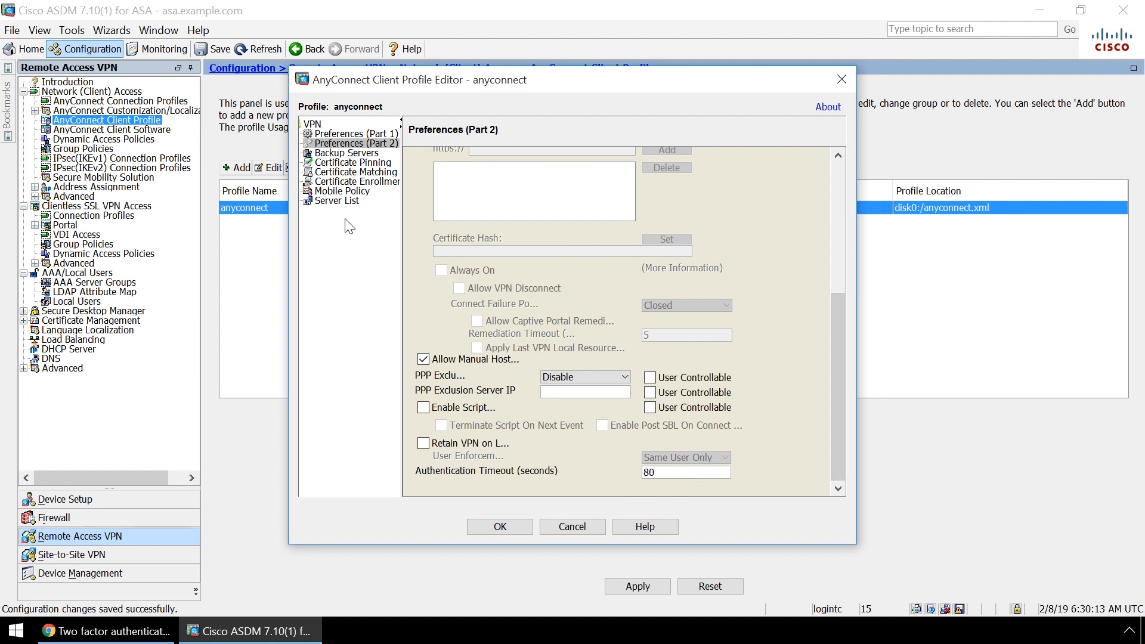
Add a vpn.example.com server list entry and save the client profile
left_click(340, 201)
left_click(722, 245)
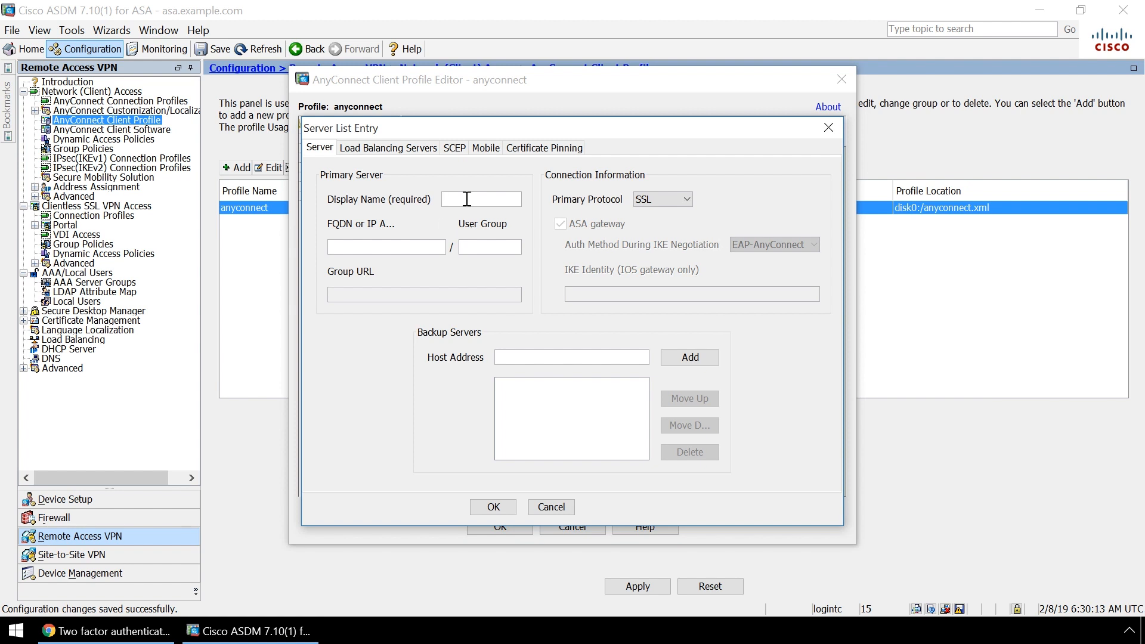
type("vpn.example.com")
left_click(410, 246)
type("vpn.example.com")
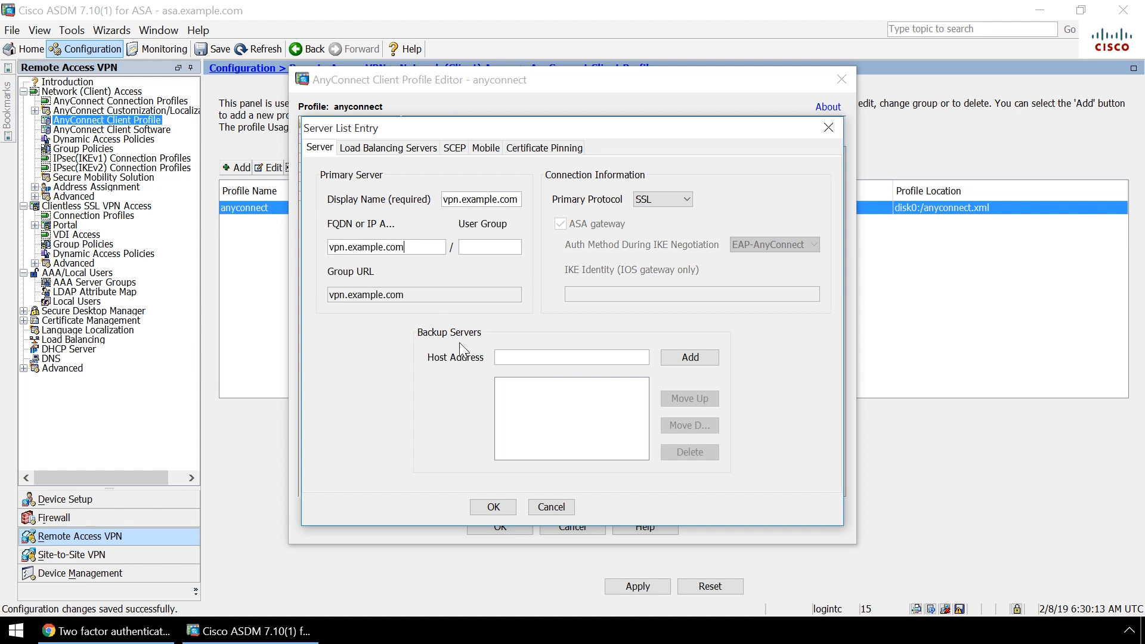
left_click(494, 507)
left_click(500, 526)
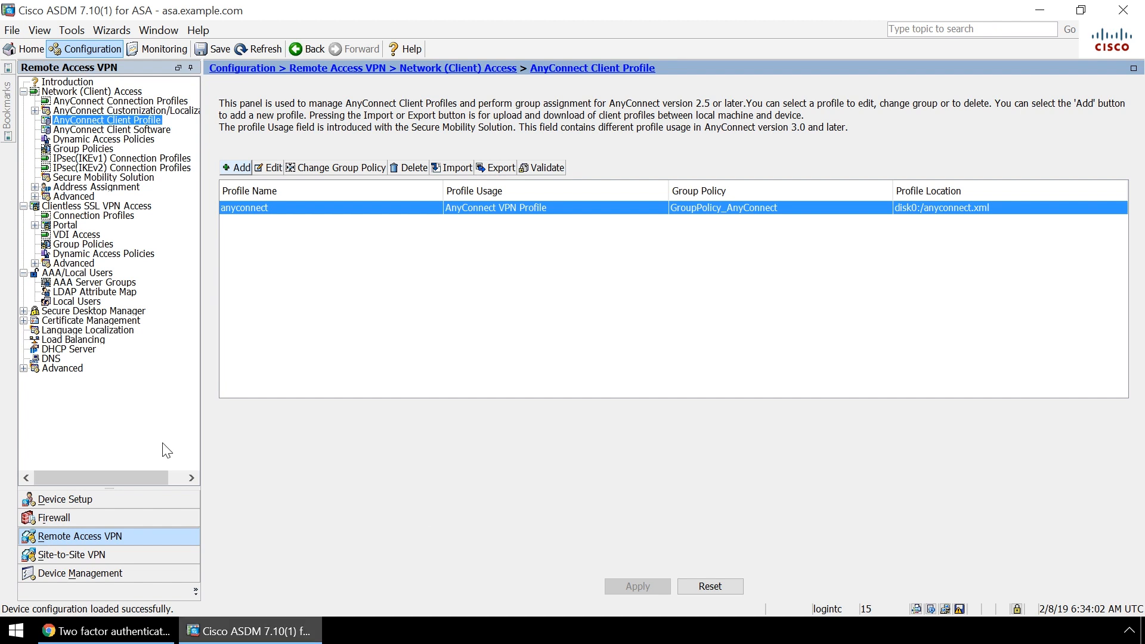
Have GroupPolicy_AnyConnect download the anyconnect client profile and save the running configuration to flash
left_click(84, 149)
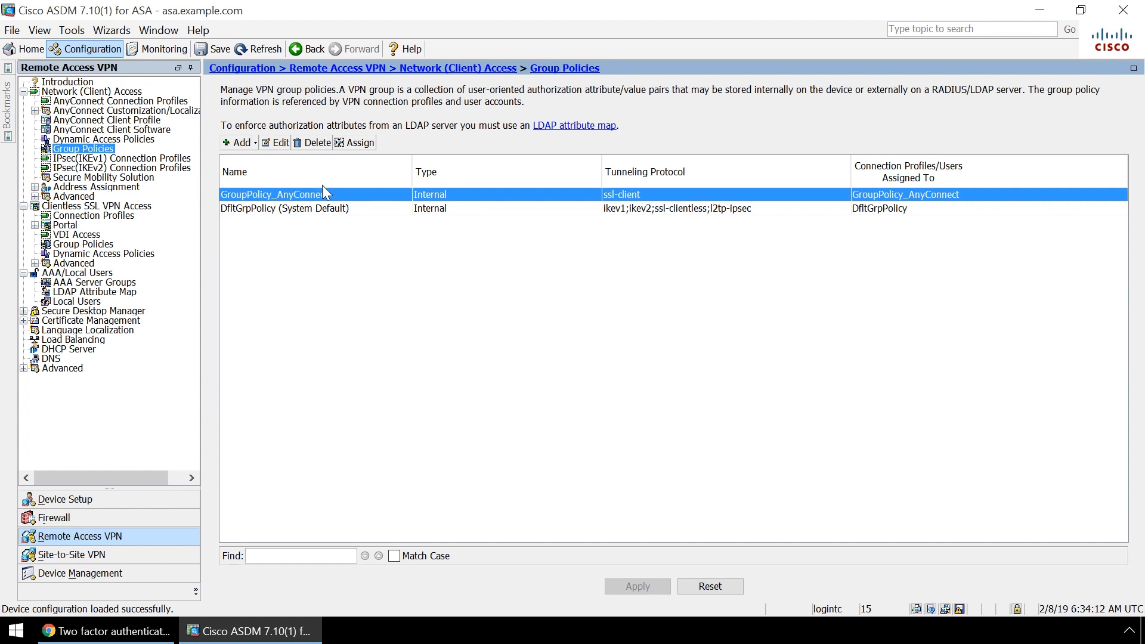
left_click(279, 142)
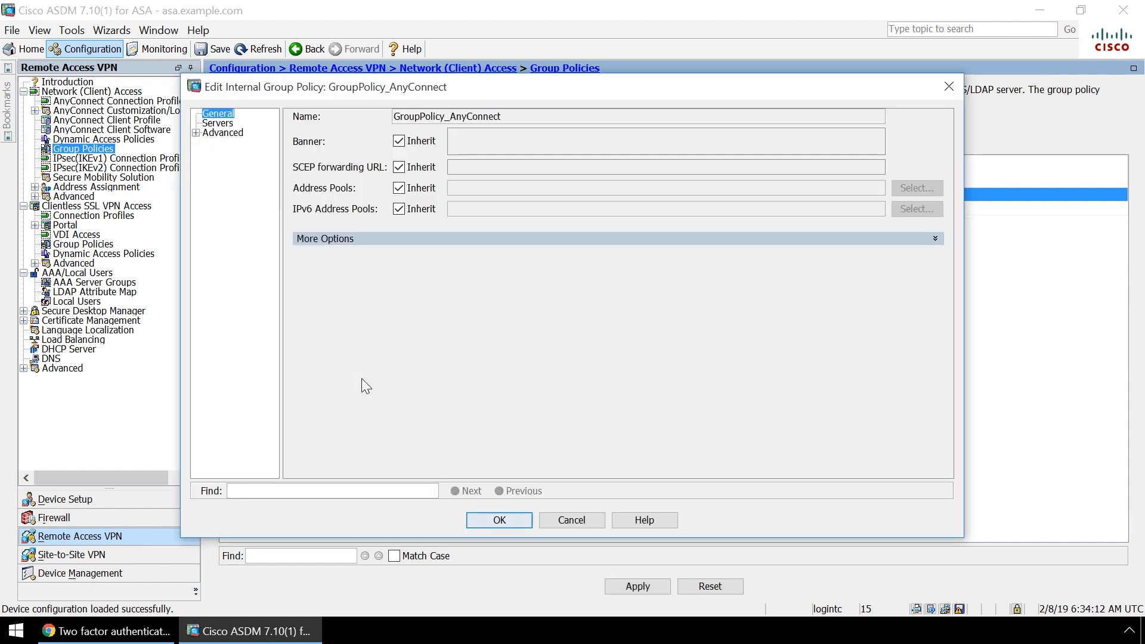
left_click(195, 132)
left_click(229, 163)
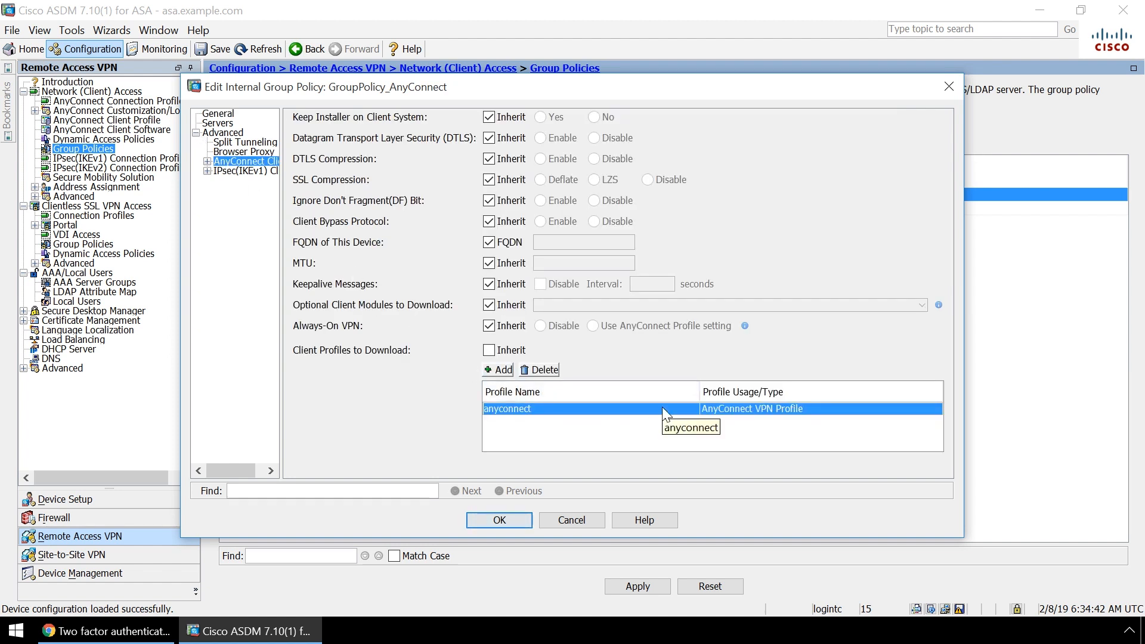
left_click(500, 519)
left_click(214, 49)
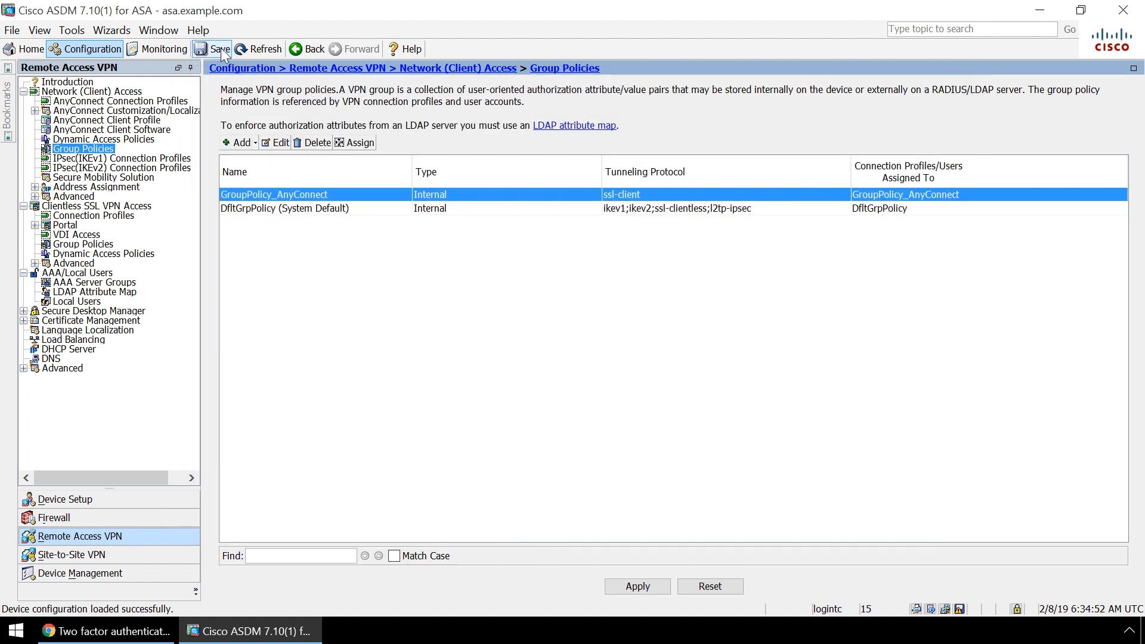
left_click(555, 356)
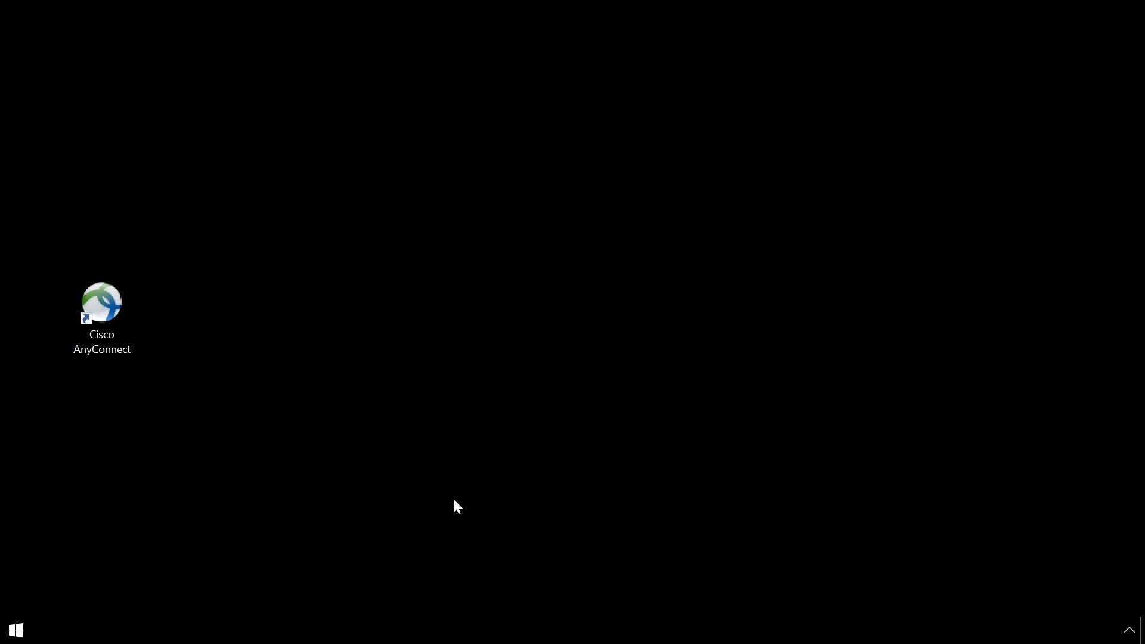
Connect AnyConnect to vpn.example.com with the test user's credentials, answering 1 to request LoginTC push approval
double_click(96, 296)
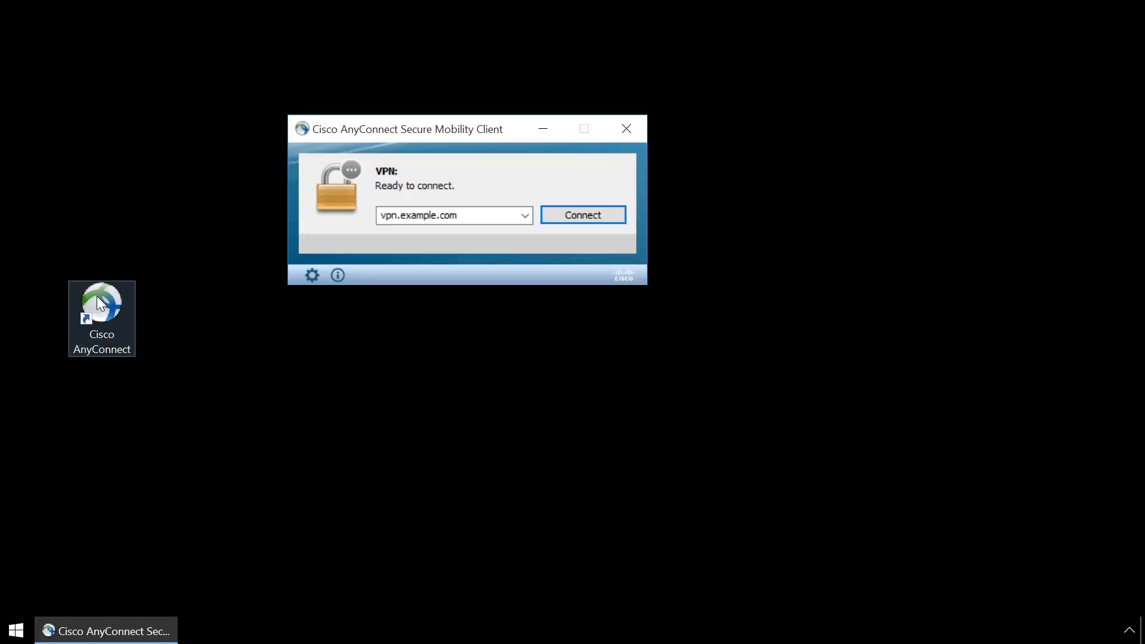
left_click(577, 217)
type("*********")
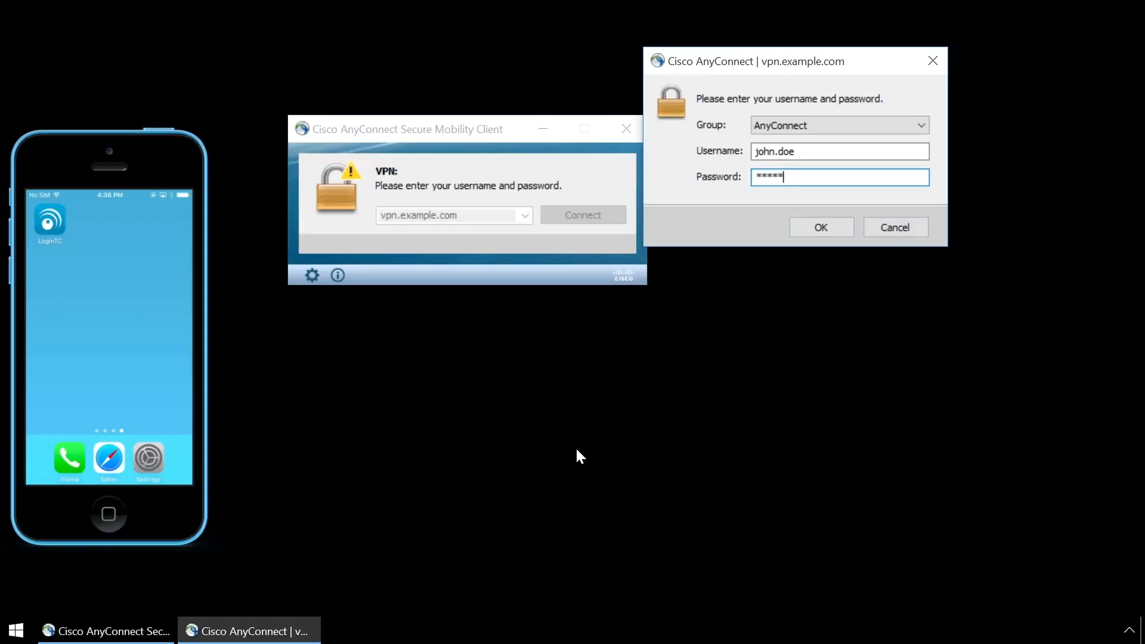
left_click(831, 227)
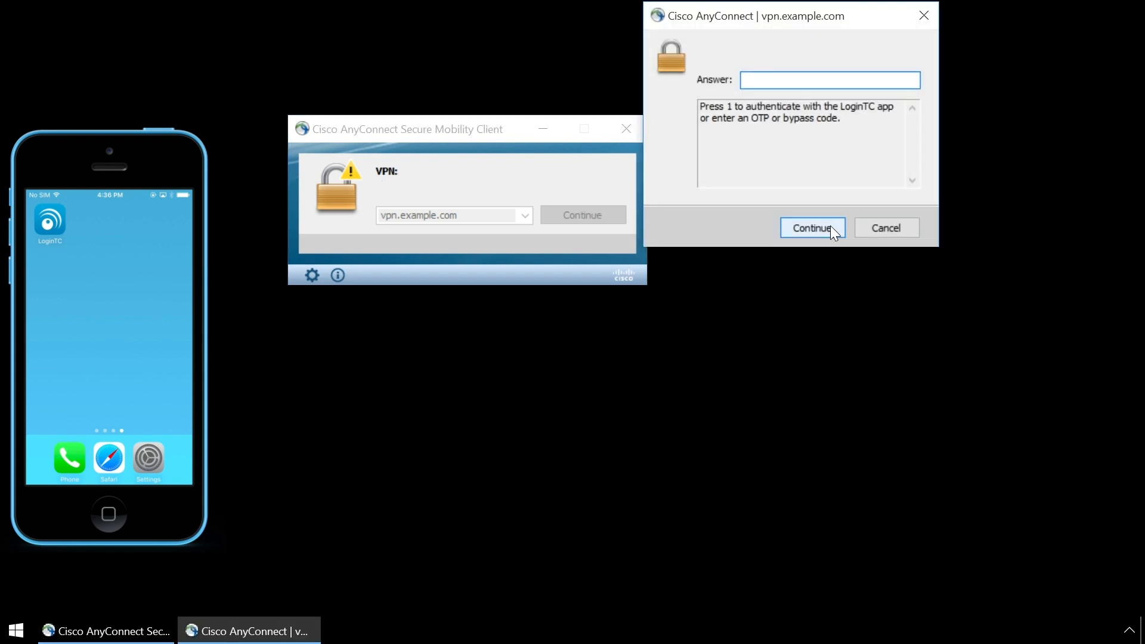
type("1")
left_click(803, 225)
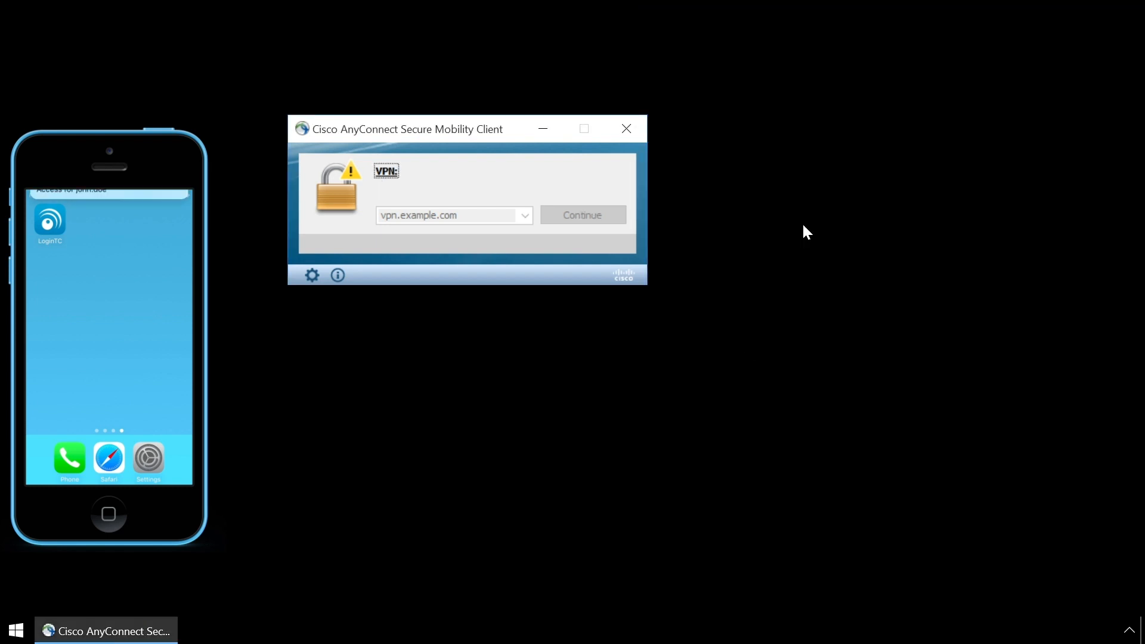